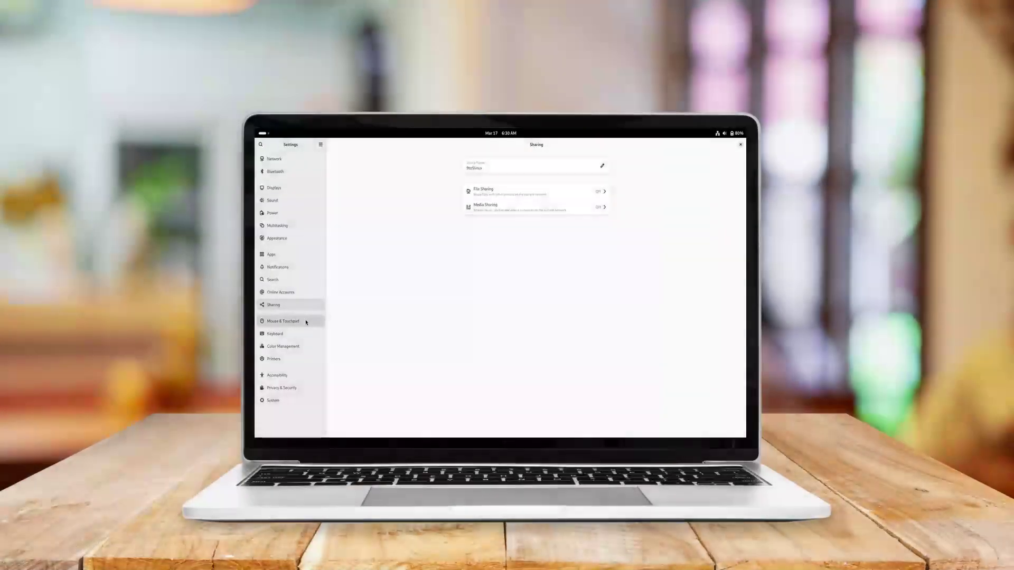
Browse the Mouse & Touchpad, Printers, Accessibility, Privacy & Security, System and Location settings pages.
left_click(305, 321)
left_click(275, 334)
left_click(274, 359)
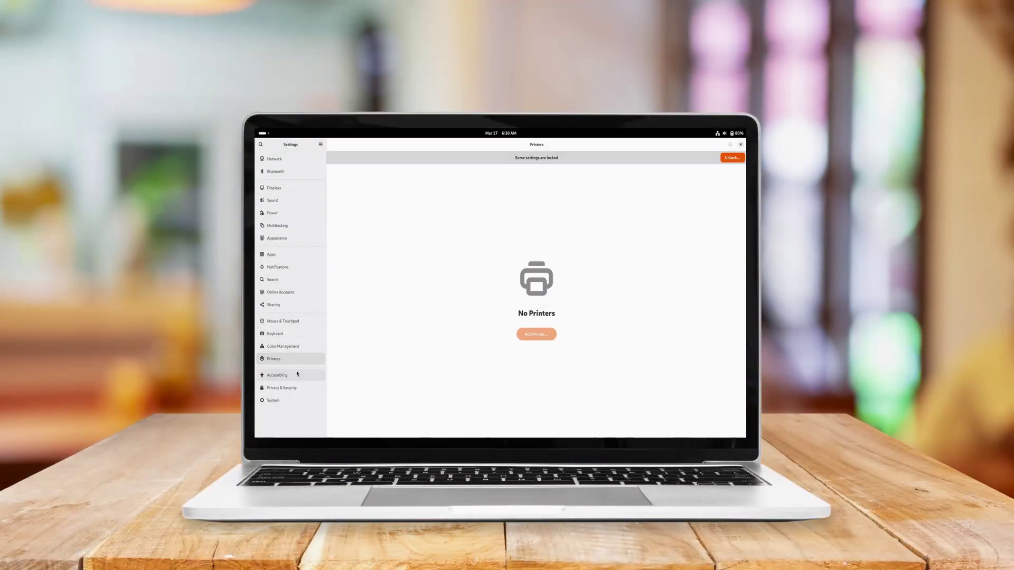
left_click(277, 376)
left_click(599, 165)
left_click(310, 388)
left_click(533, 193)
left_click(273, 401)
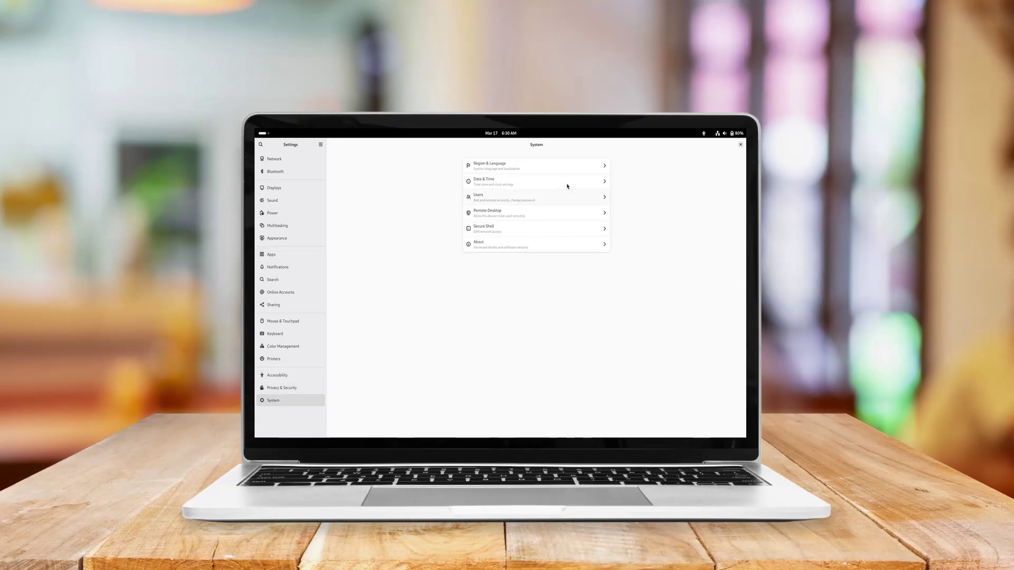
Close Settings, check the desktop menu and power-off options, then run fastfetch.
left_click(740, 144)
right_click(421, 228)
left_click(729, 133)
left_click(735, 150)
key("super")
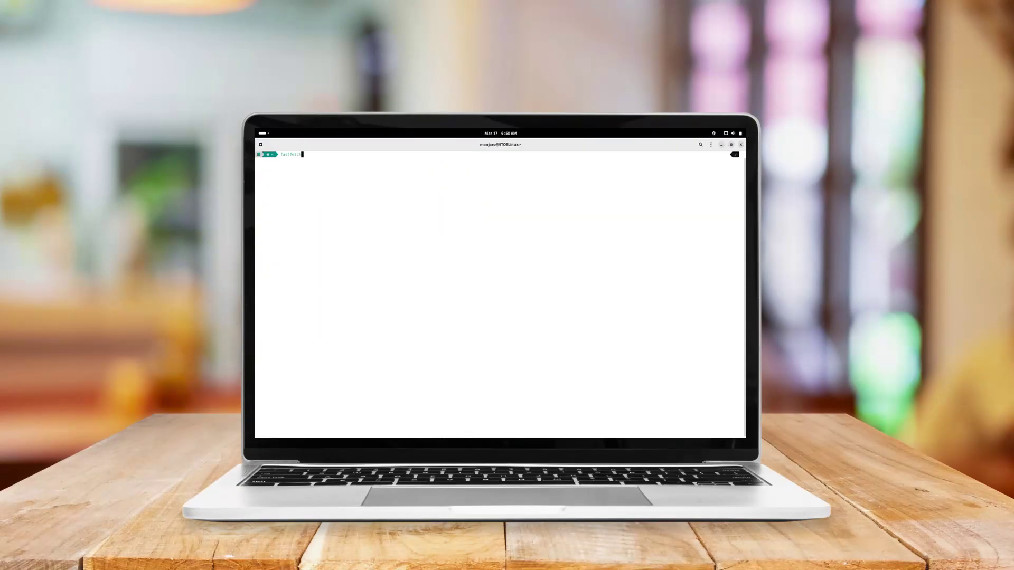
key("Return")
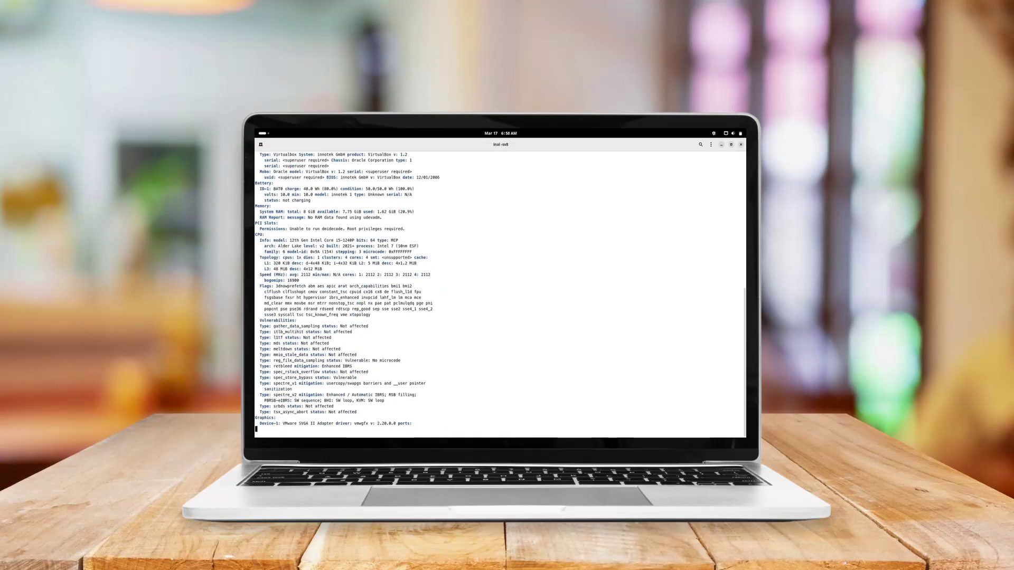
Open Appearance settings from the desktop context menu and restore Settings to a smaller window.
right_click(488, 222)
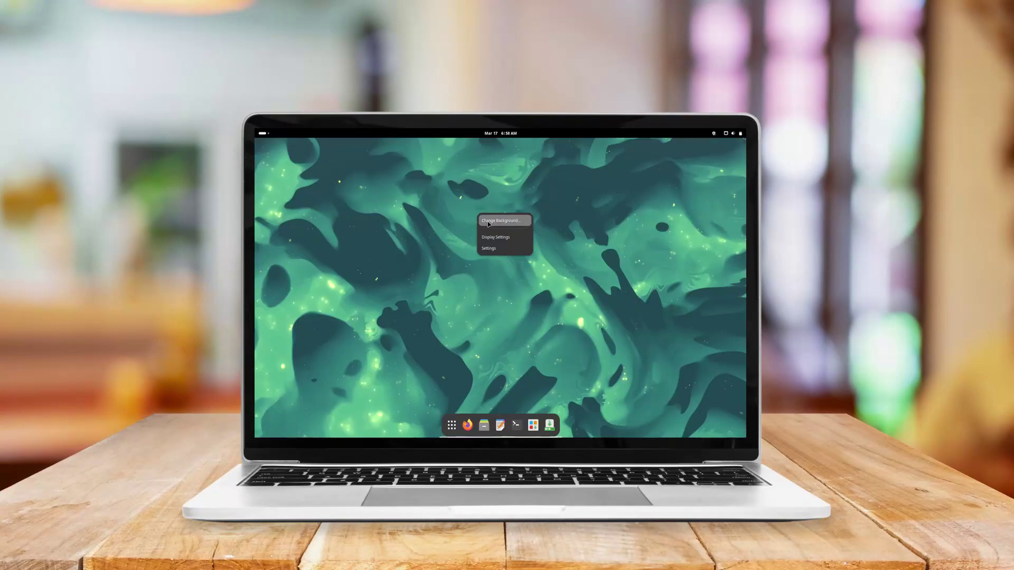
left_click(488, 221)
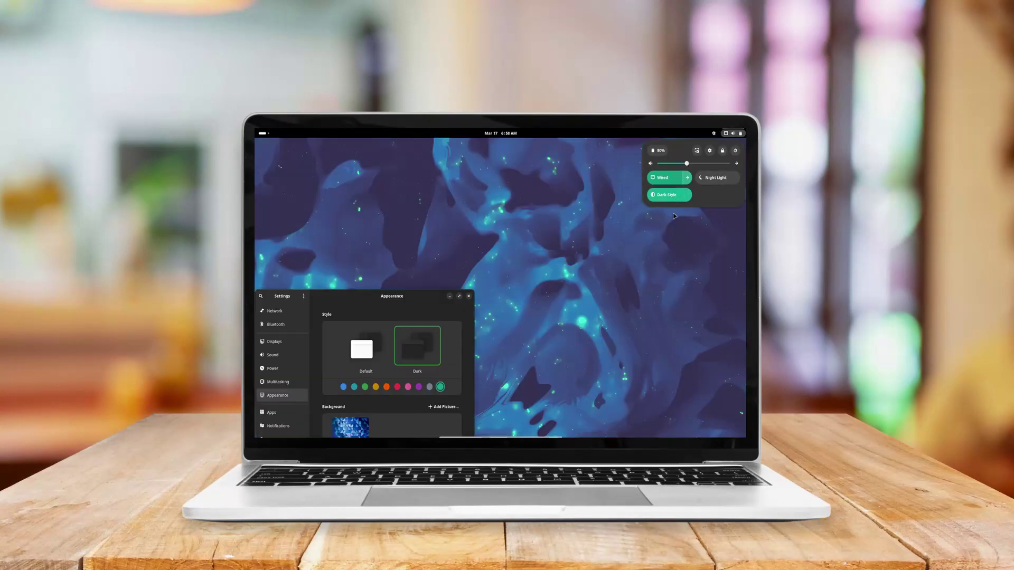
left_click(732, 144)
scroll(542, 308, "down", 2)
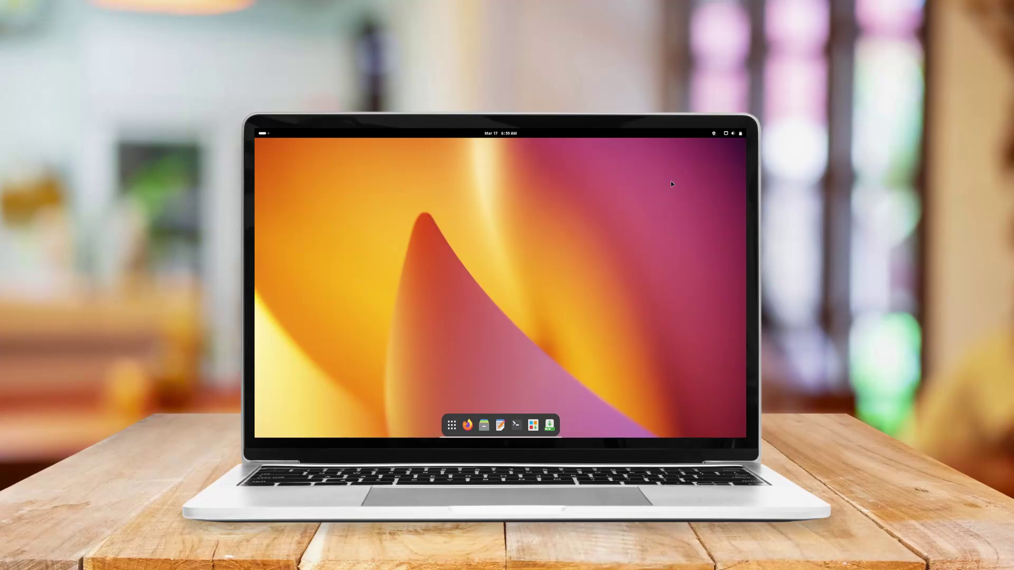
Check the Kernel Version line in Fedora's System Details, then close the details dialog.
left_click(733, 133)
left_click(531, 301)
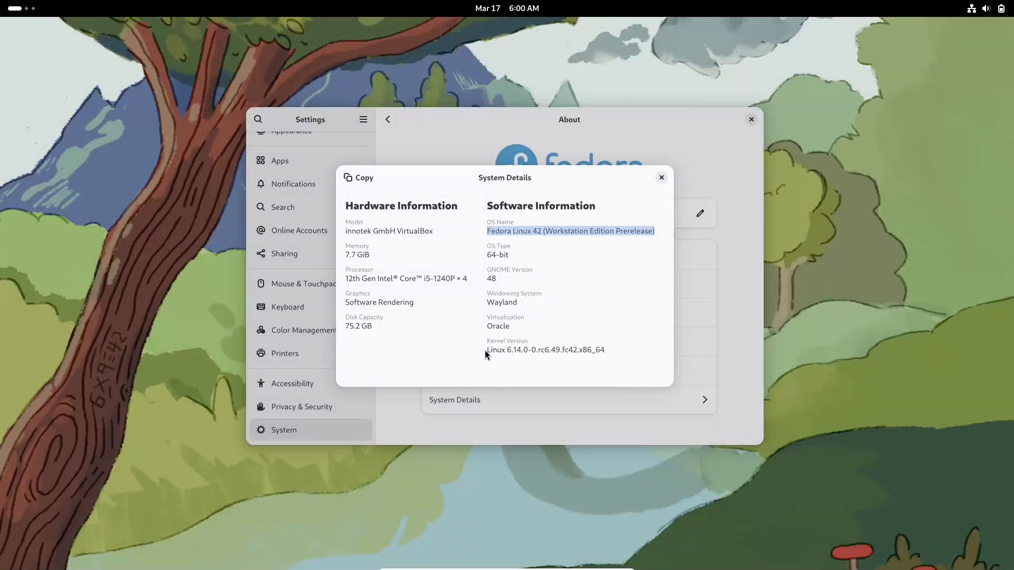
triple_click(487, 349)
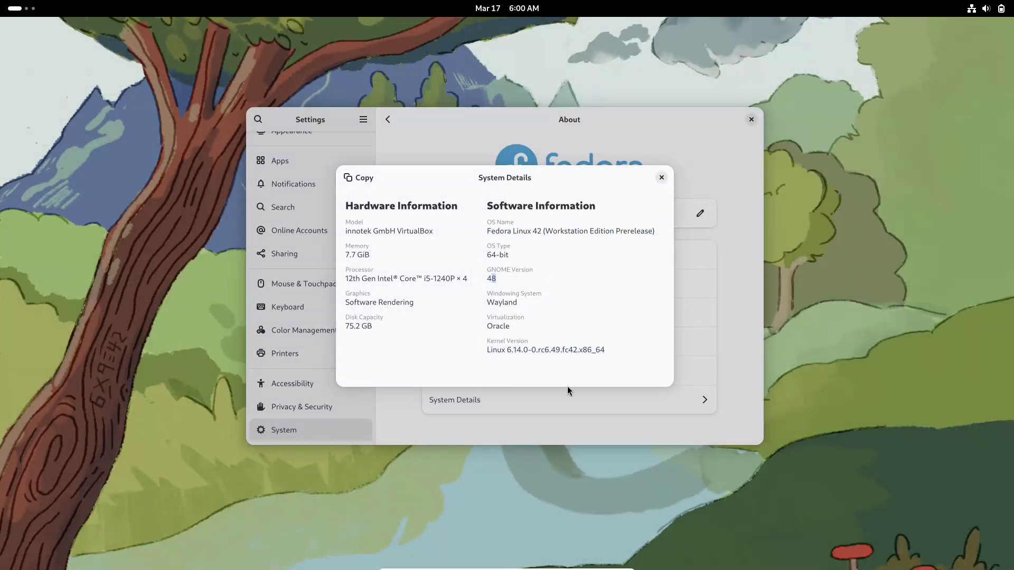
left_click(661, 177)
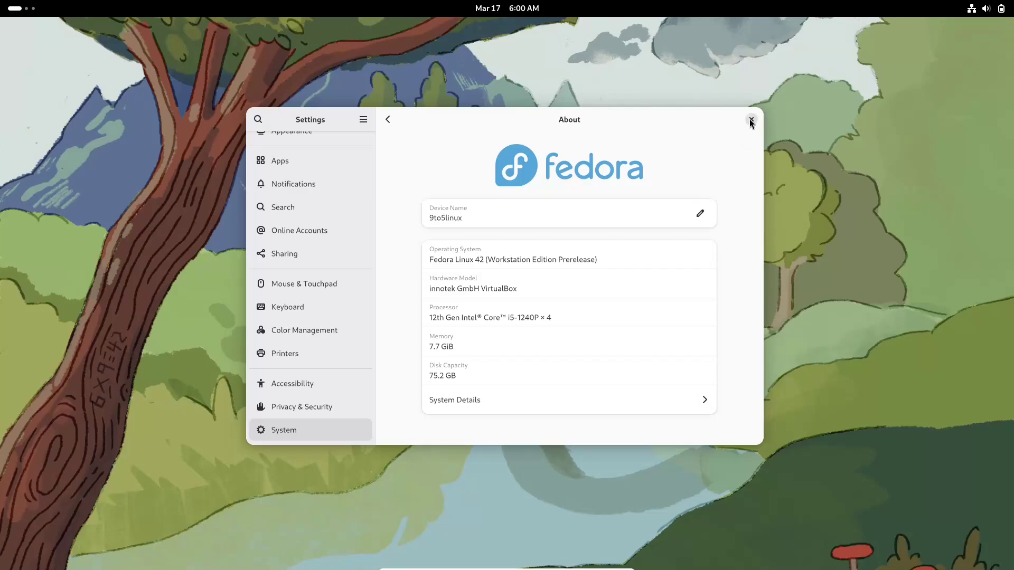
Close Settings, move to the Firefox workspace and scroll the Fedora homepage.
left_click(750, 121)
left_click(7, 14)
left_click(958, 295)
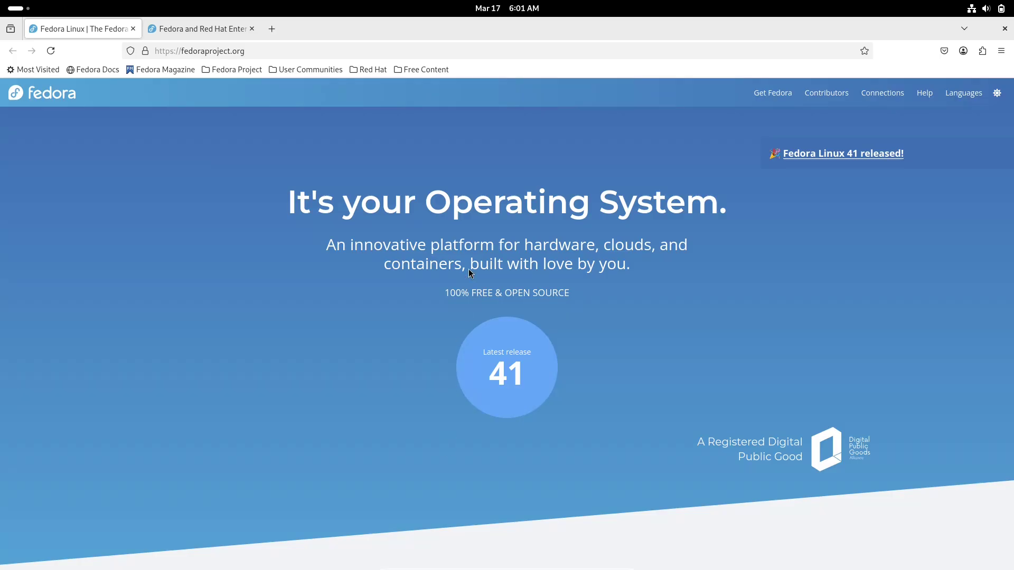
scroll(377, 458, "down", 20)
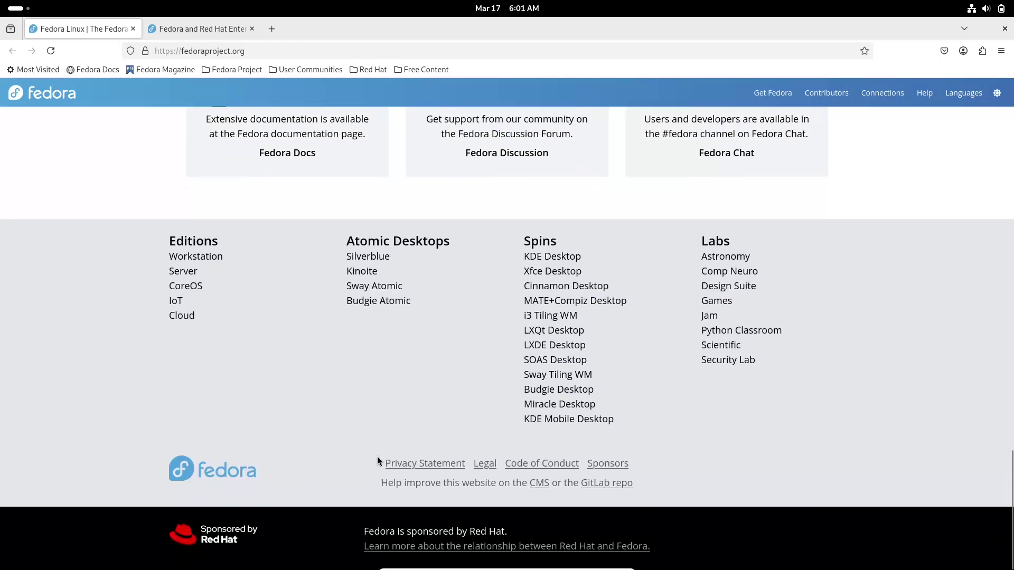
Switch to the 'Fedora and Red Hat Enterprise Linux' tab and highlight its headings while scrolling.
left_click(232, 29)
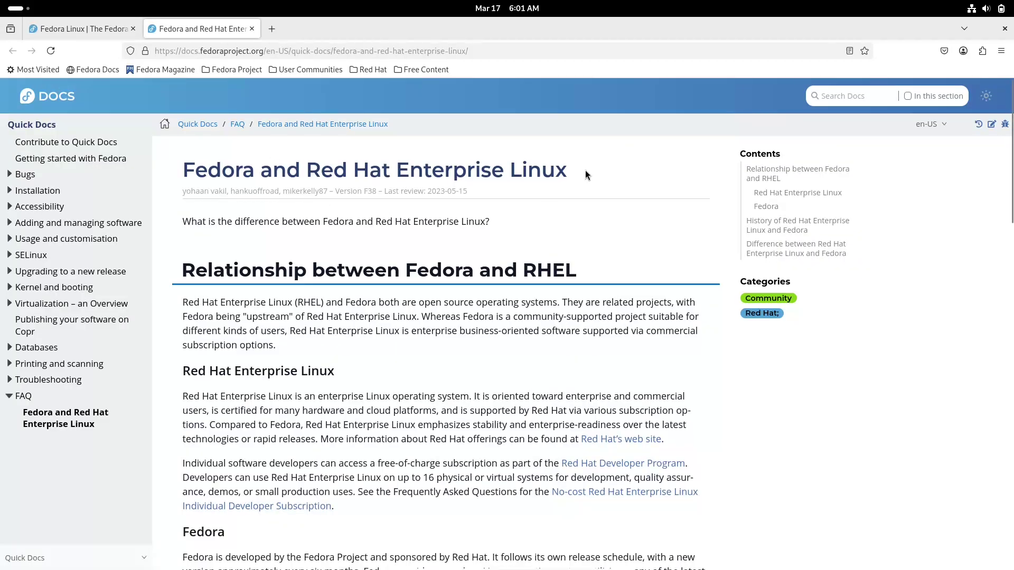
left_click_drag(585, 170, 185, 168)
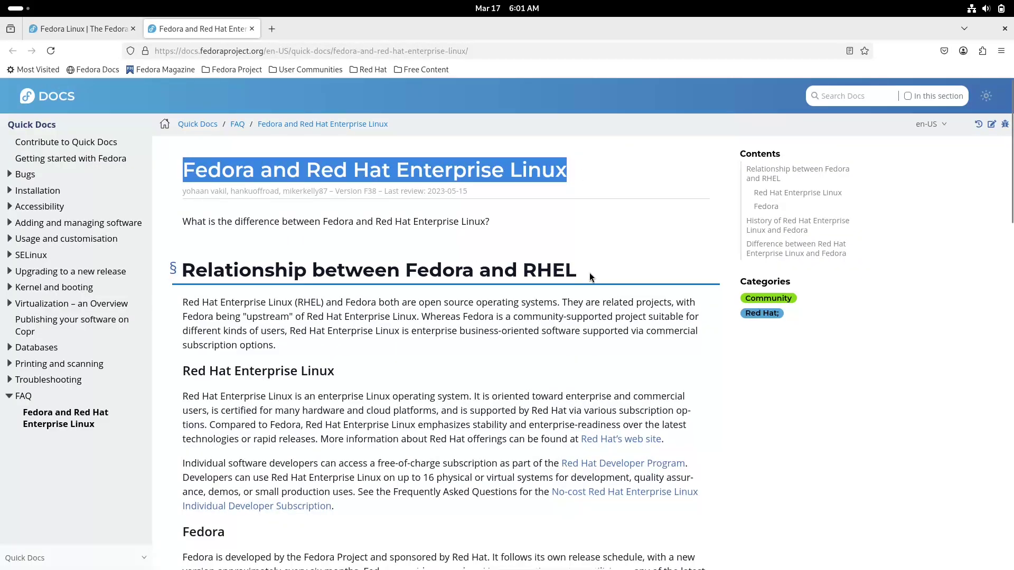
left_click_drag(589, 273, 203, 271)
left_click_drag(368, 376, 182, 371)
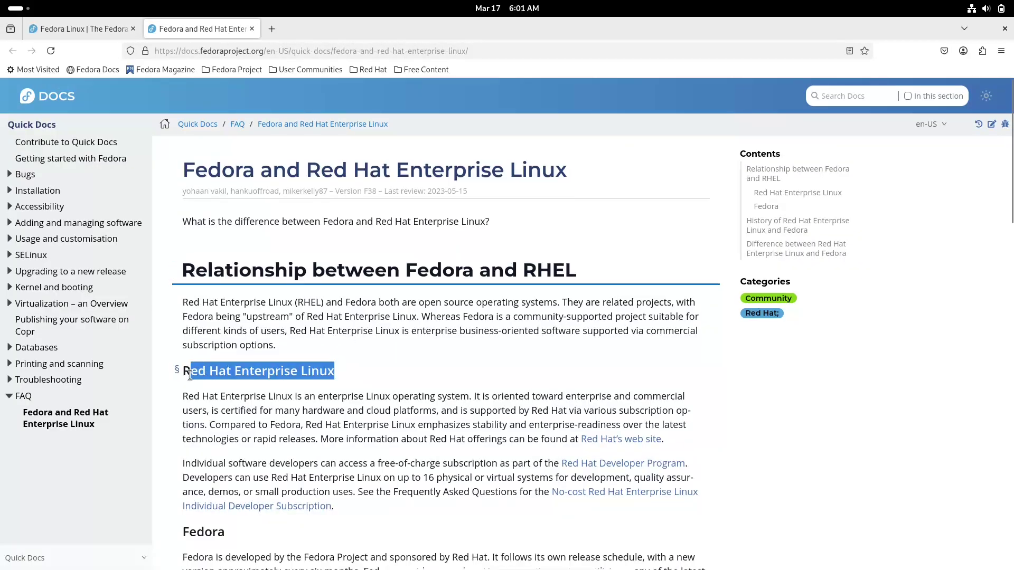
left_click_drag(1009, 222, 977, 549)
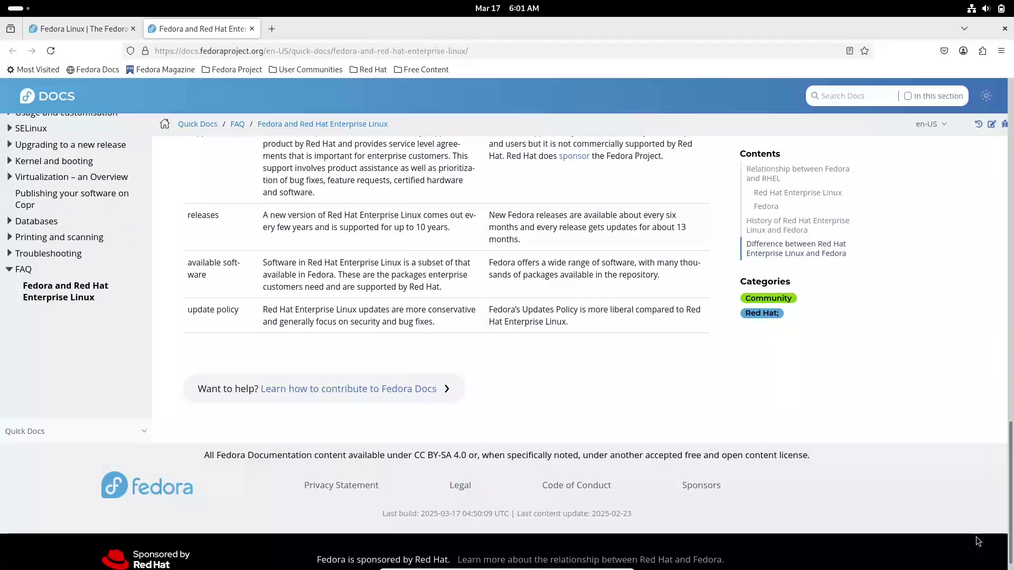
left_click_drag(1010, 510, 985, 151)
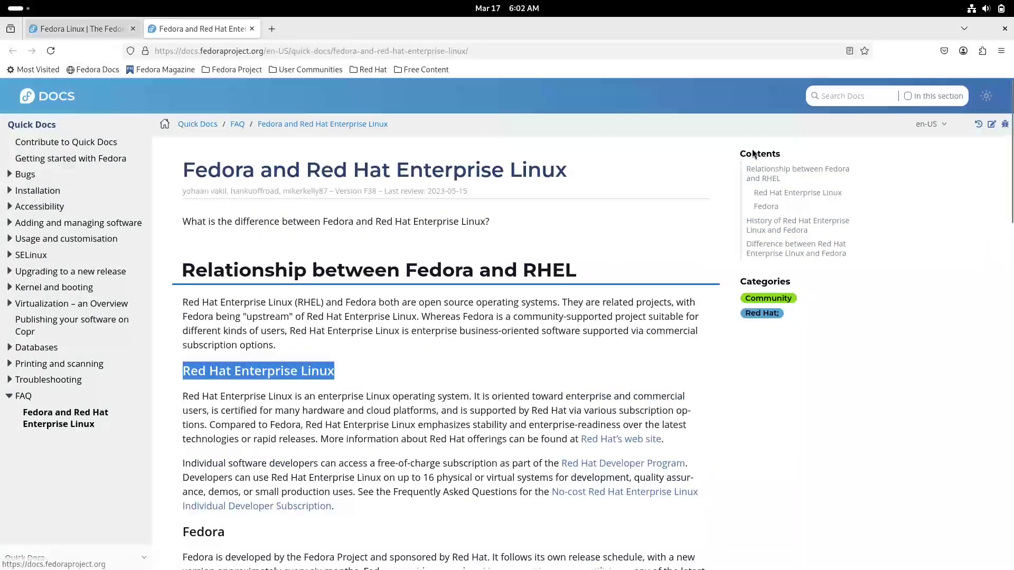
Return to the Fedora homepage tab, view Manjaro Hello's About info, and close Manjaro Hello.
left_click(62, 30)
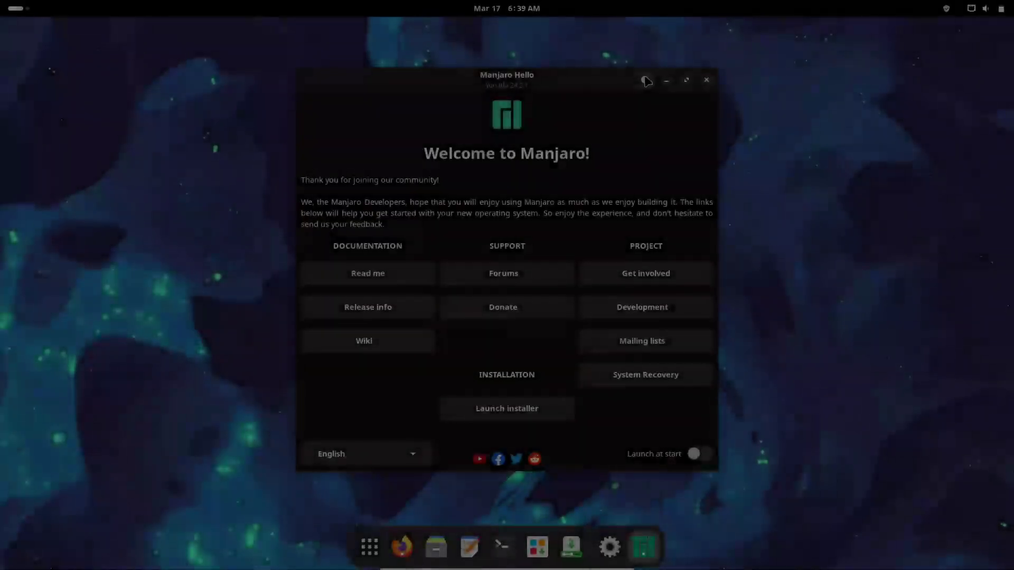
left_click(645, 79)
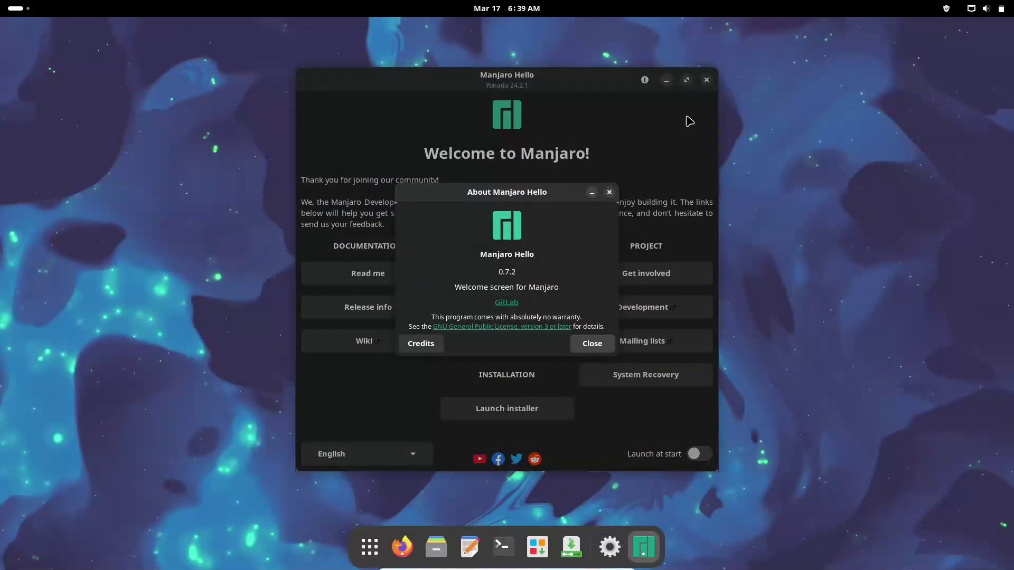
key("Escape")
left_click(706, 80)
View Manjaro's full system details with kernel 6.12.4-1-MANJARO, then close Settings.
left_click(626, 547)
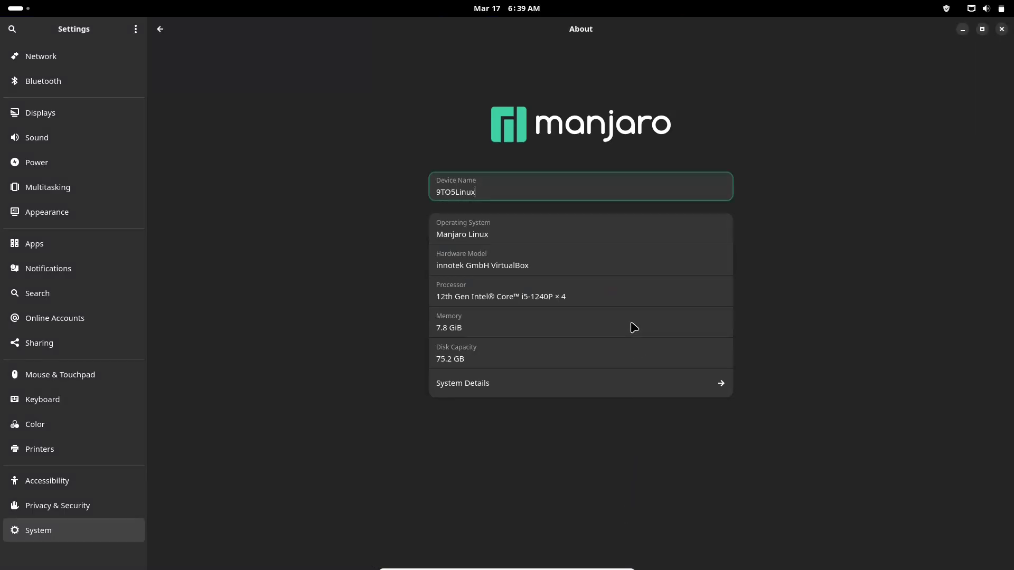
left_click(501, 391)
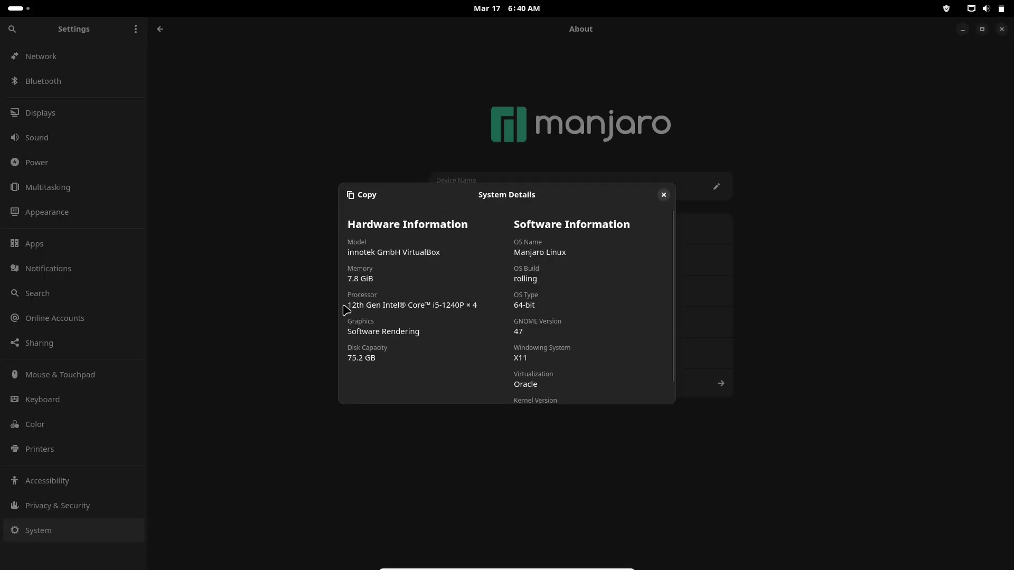
left_click_drag(674, 335, 670, 391)
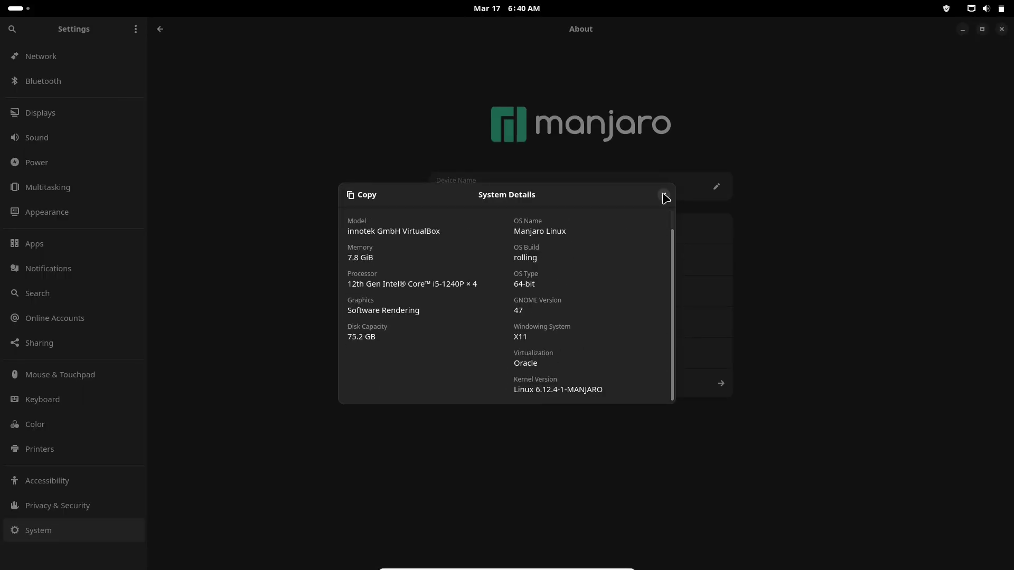
key("Escape")
left_click(1001, 29)
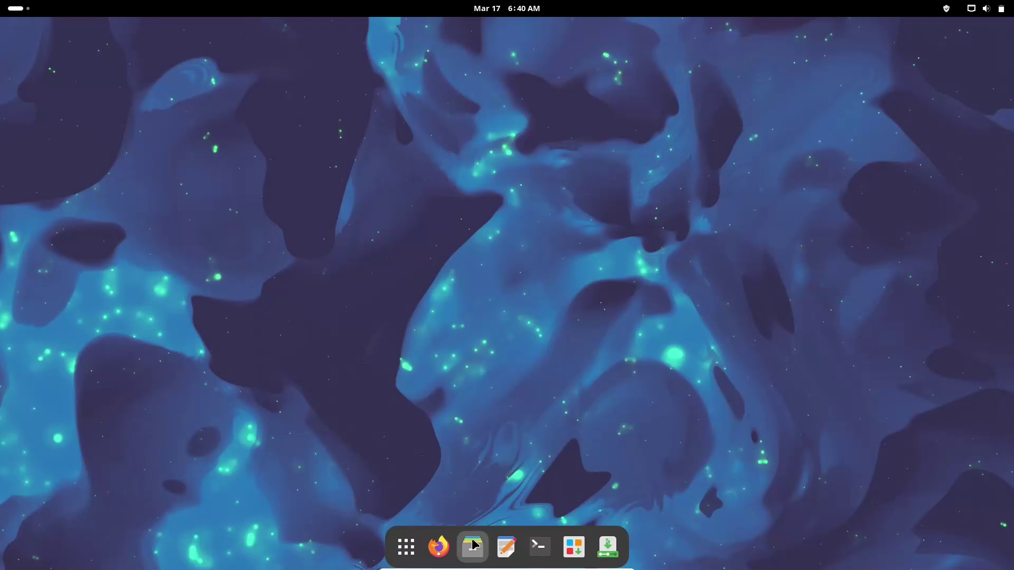
Scroll manjaro.org in Firefox to the footer and back, then open the Forum bookmark.
left_click(439, 547)
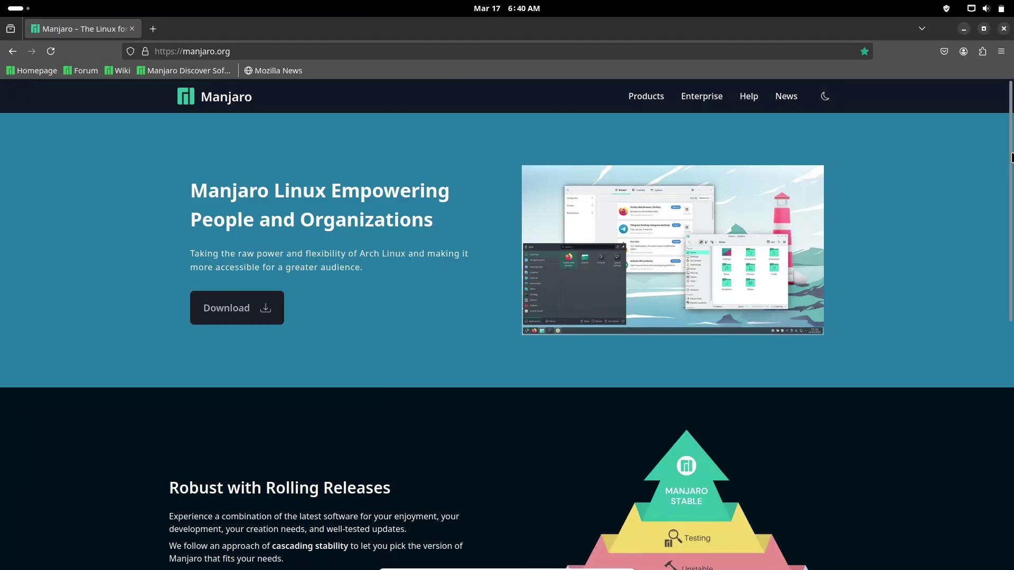
scroll(1011, 157, "down", 3)
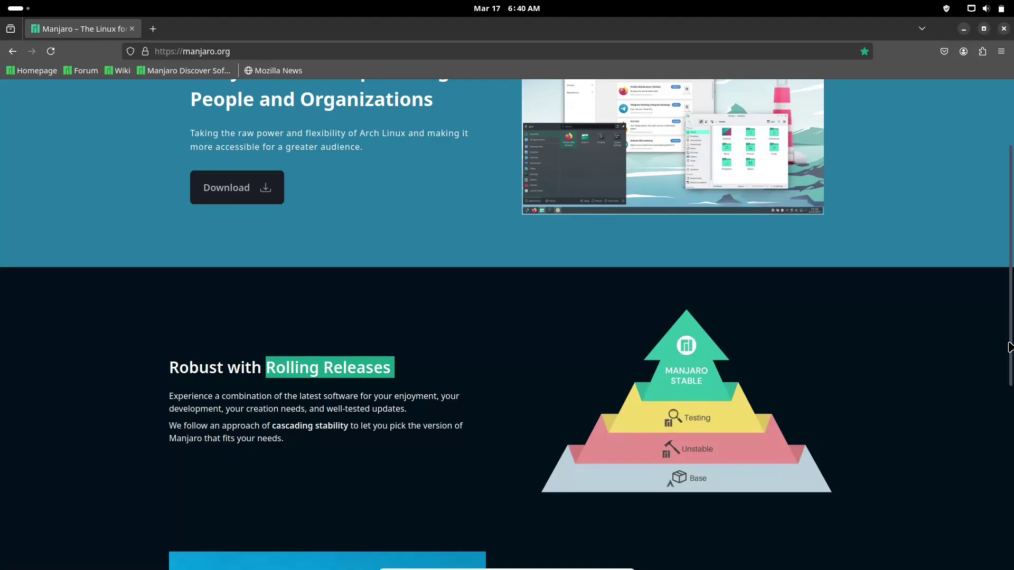
left_click_drag(1010, 347, 1003, 556)
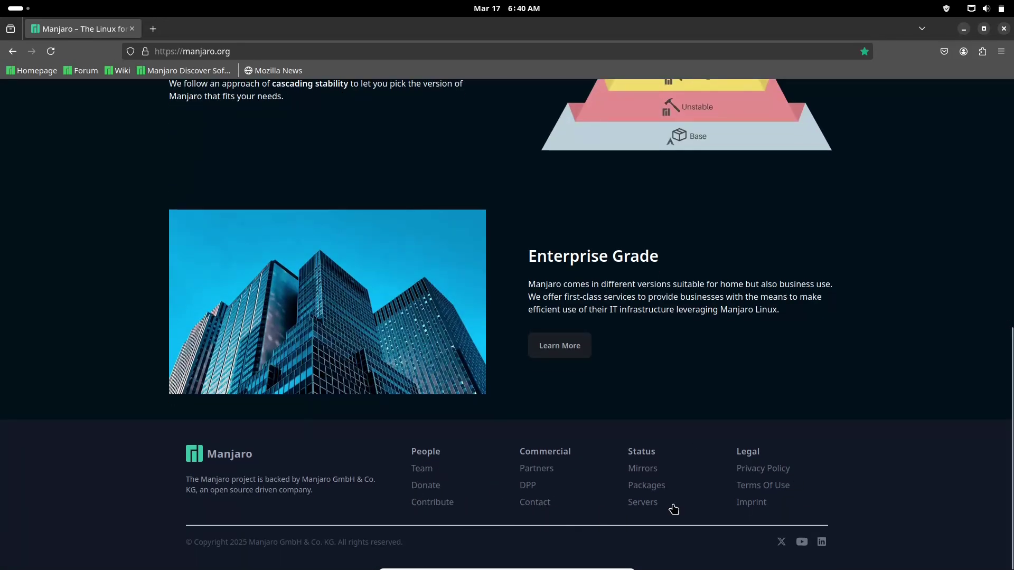
left_click_drag(1010, 458, 987, 160)
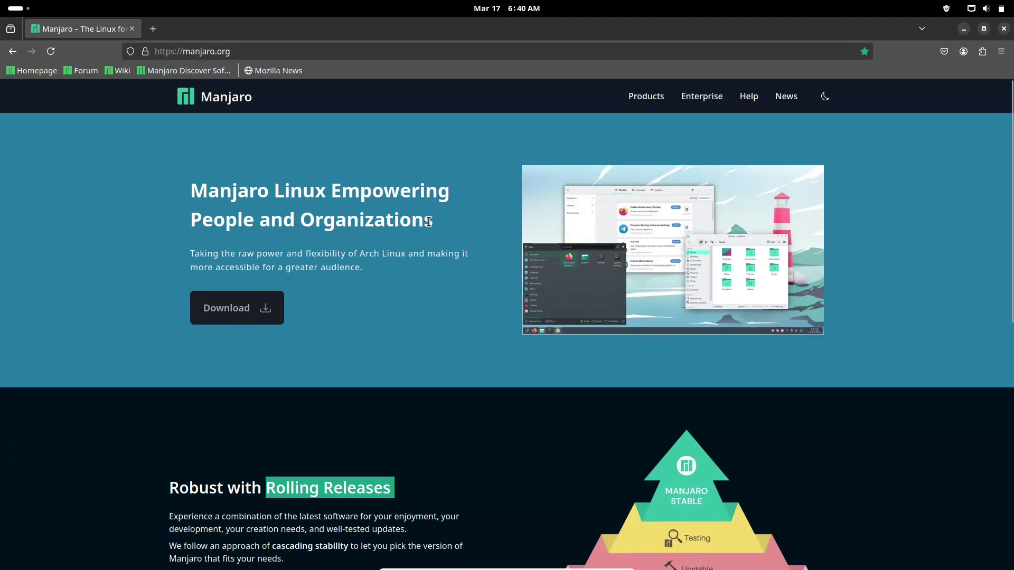
left_click(95, 75)
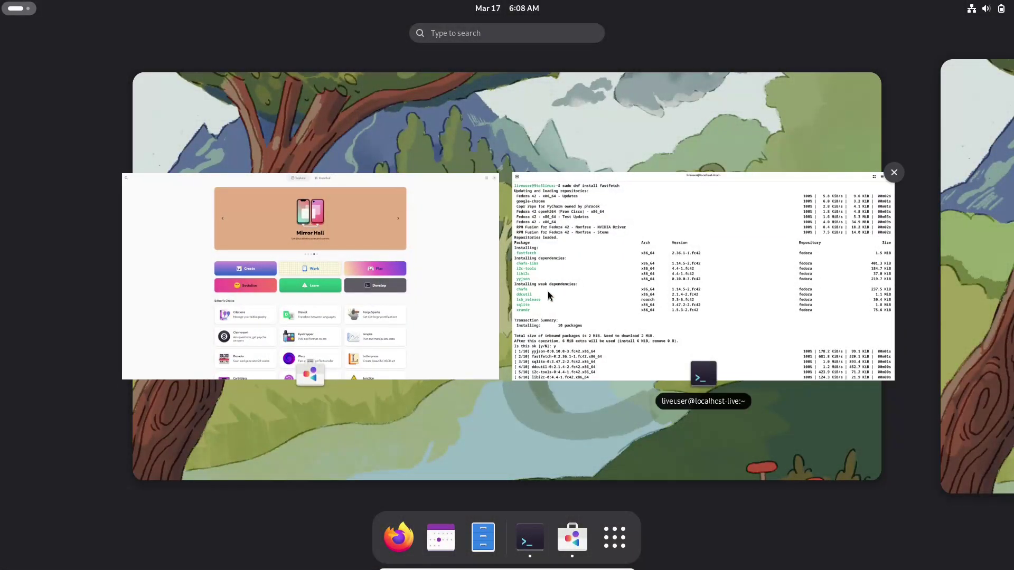
Bring the terminal forward and run fastfetch after dnf finishes installing it.
left_click(547, 291)
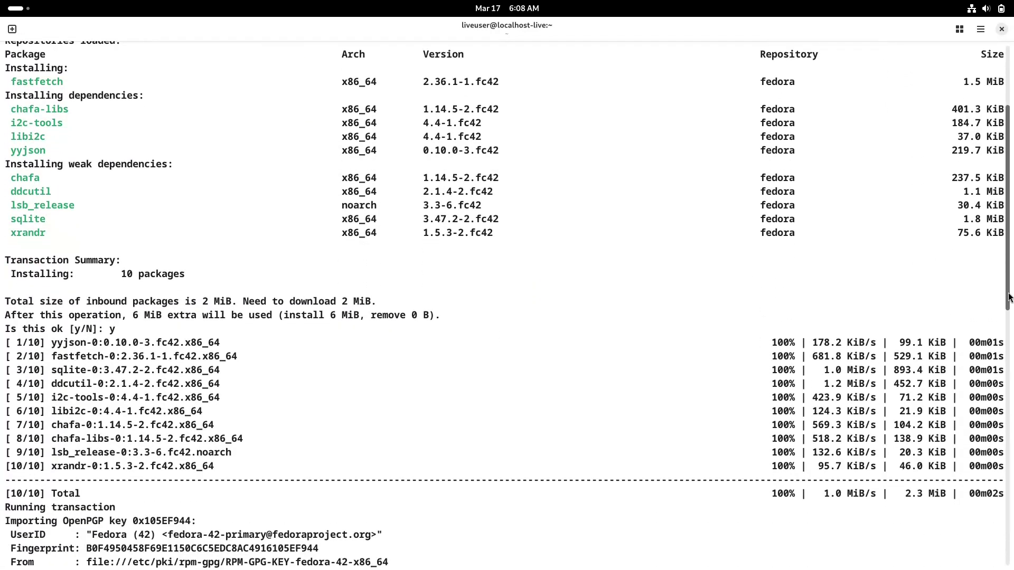
type("fastfetch")
key("Return")
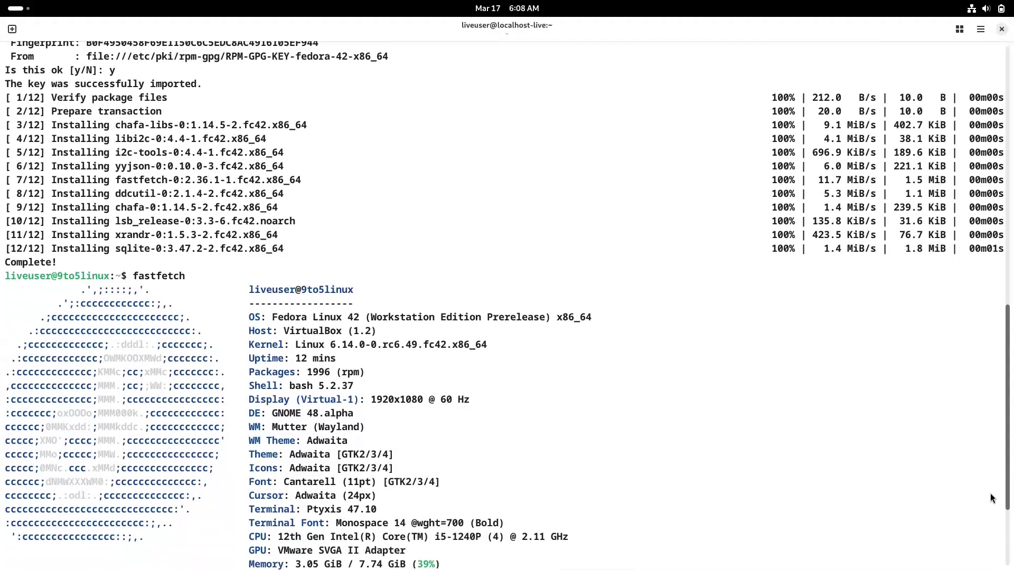
Close the terminal and view the About information for GNOME Software.
left_click(1001, 30)
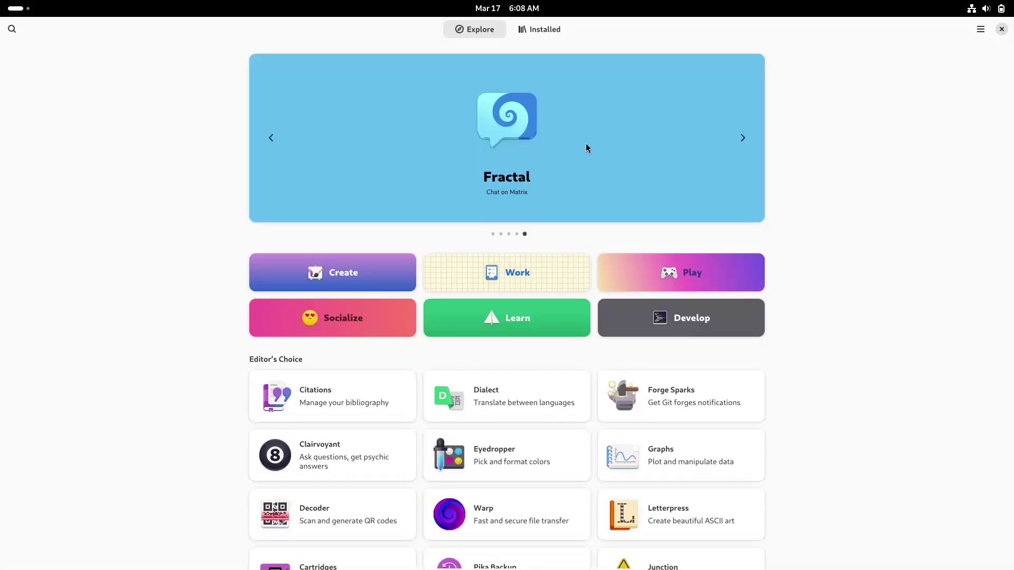
left_click(980, 31)
left_click(949, 111)
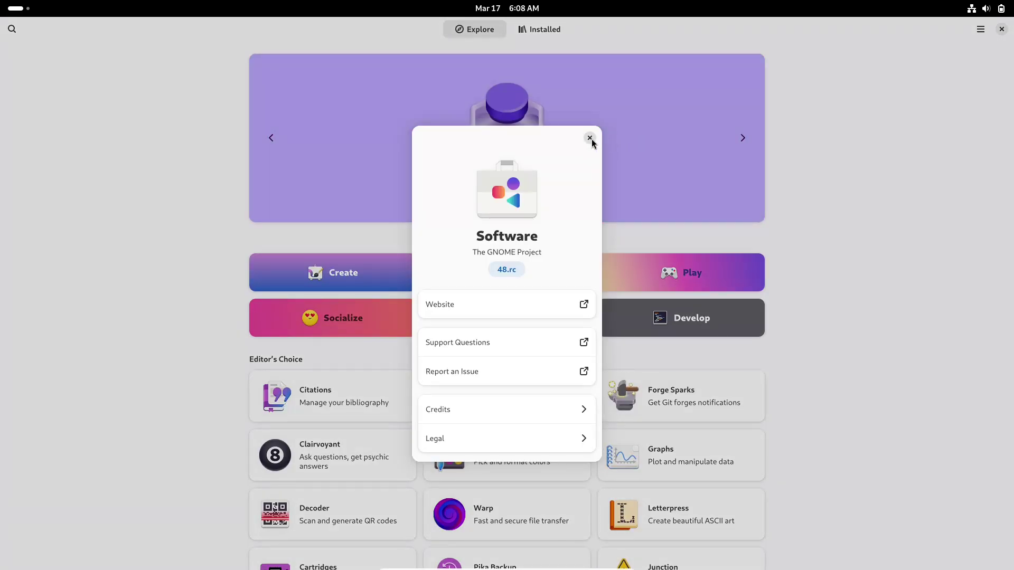
left_click(590, 138)
Review Software's preferences, including the update-checking explanation, then close them.
left_click(979, 31)
left_click(945, 79)
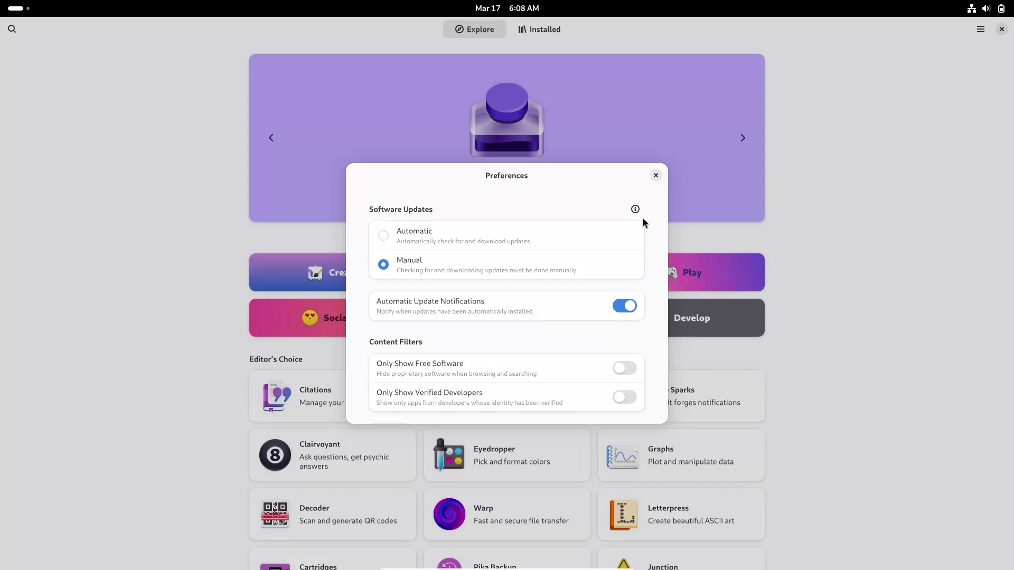
left_click(636, 210)
left_click(654, 177)
left_click(656, 175)
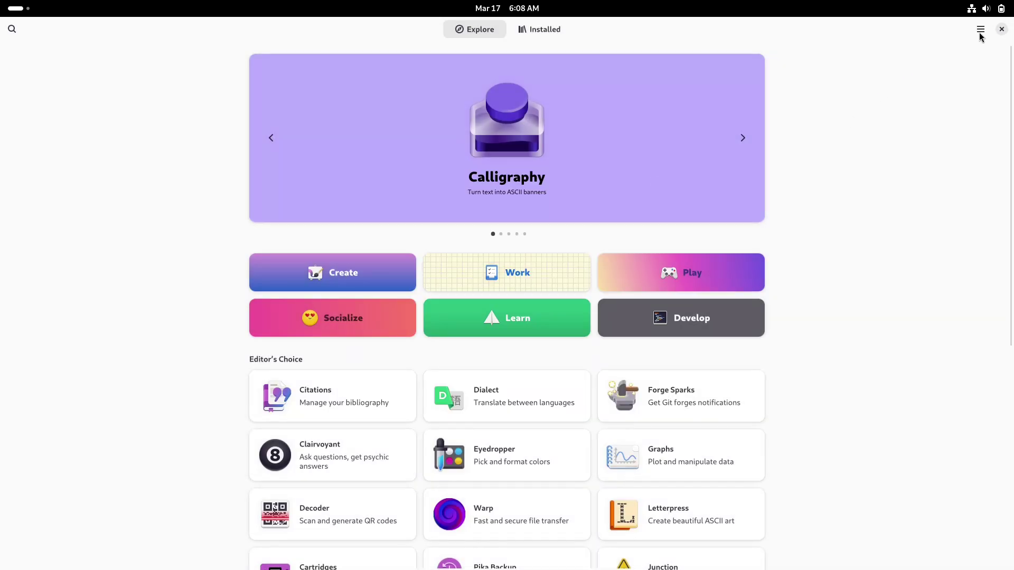
Scroll through the Software Repositories list, then close it.
left_click(979, 30)
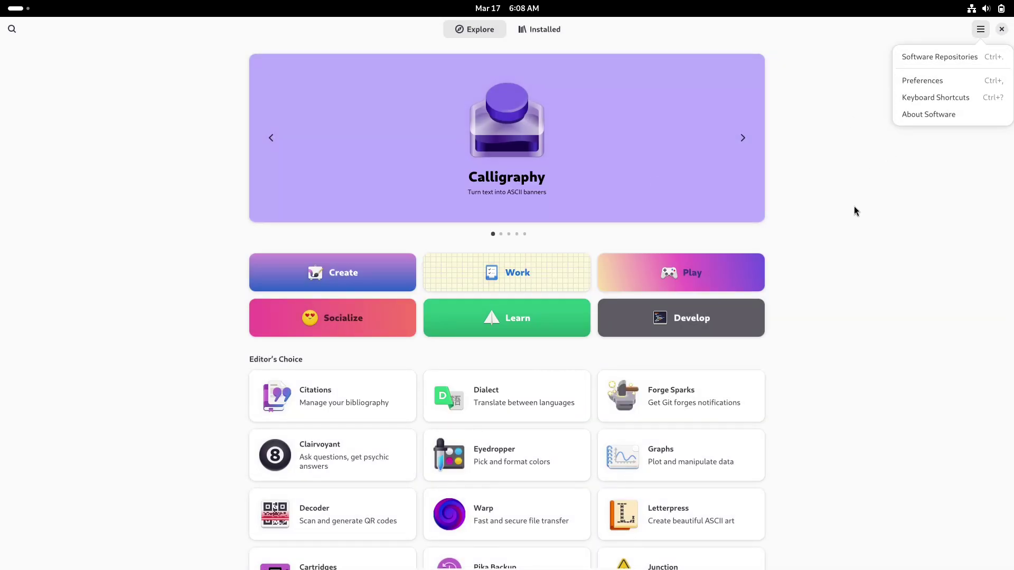
left_click(912, 62)
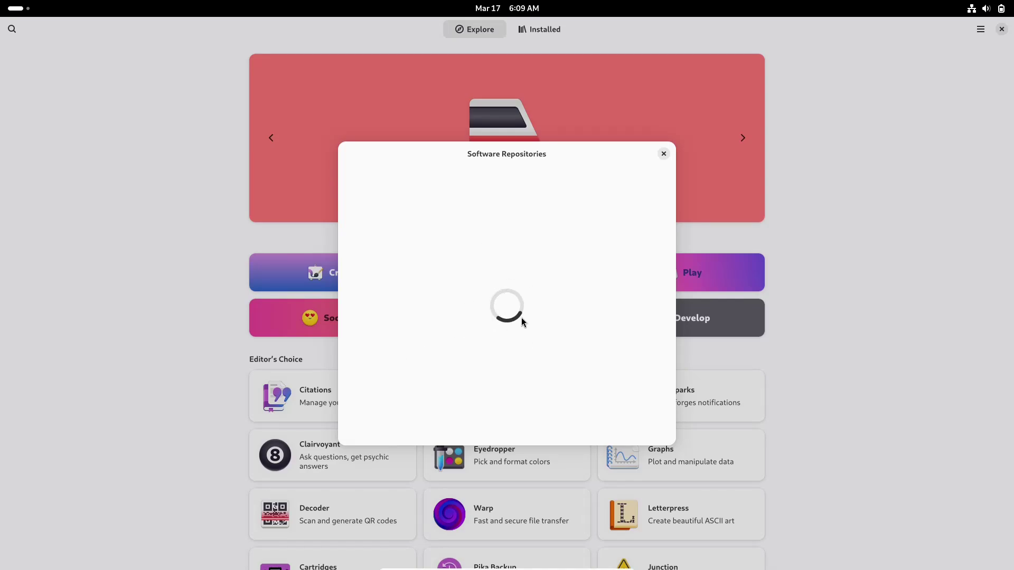
left_click_drag(674, 250, 666, 438)
left_click(664, 154)
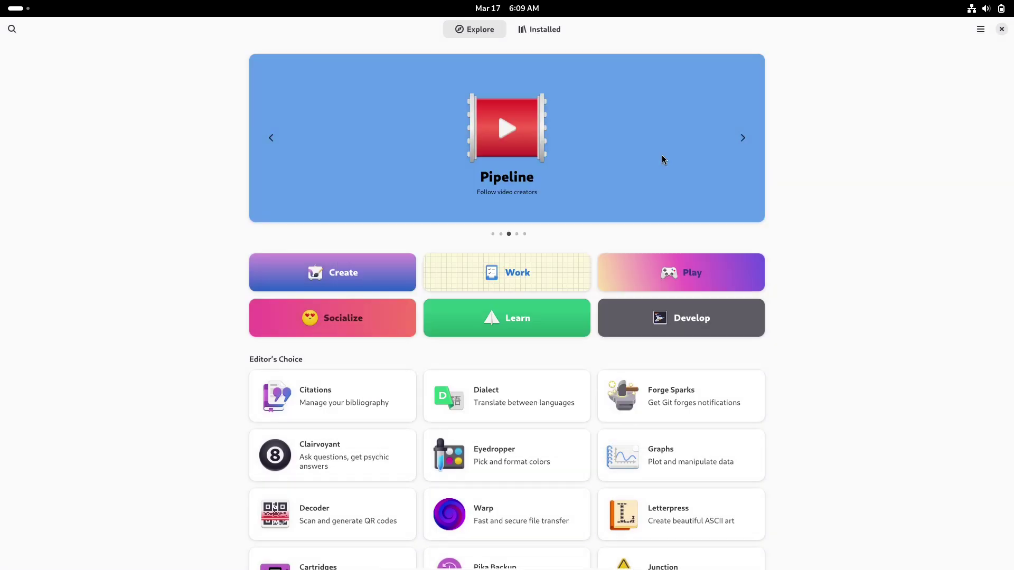
Page through the Warp app's screenshots and details, then close GNOME Software.
left_click(492, 496)
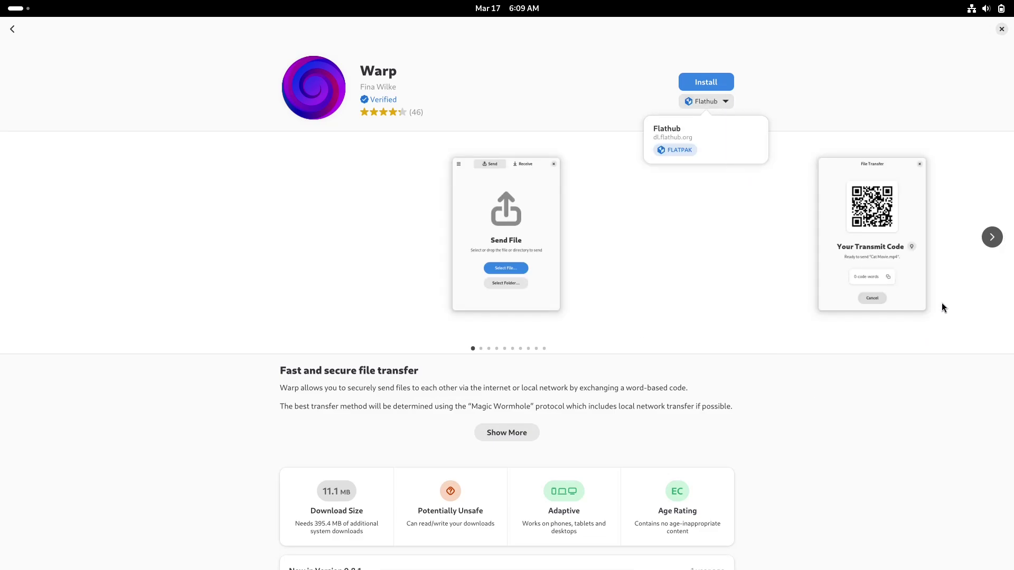
left_click(992, 236)
left_click(991, 237)
left_click(992, 236)
left_click(991, 236)
left_click(992, 237)
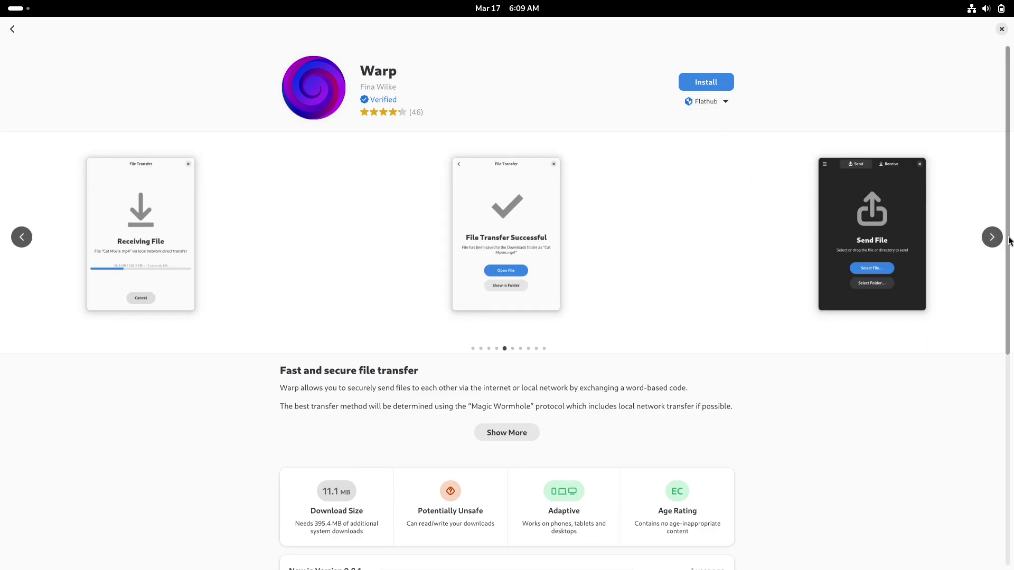
left_click_drag(1008, 240, 998, 499)
left_click(1001, 29)
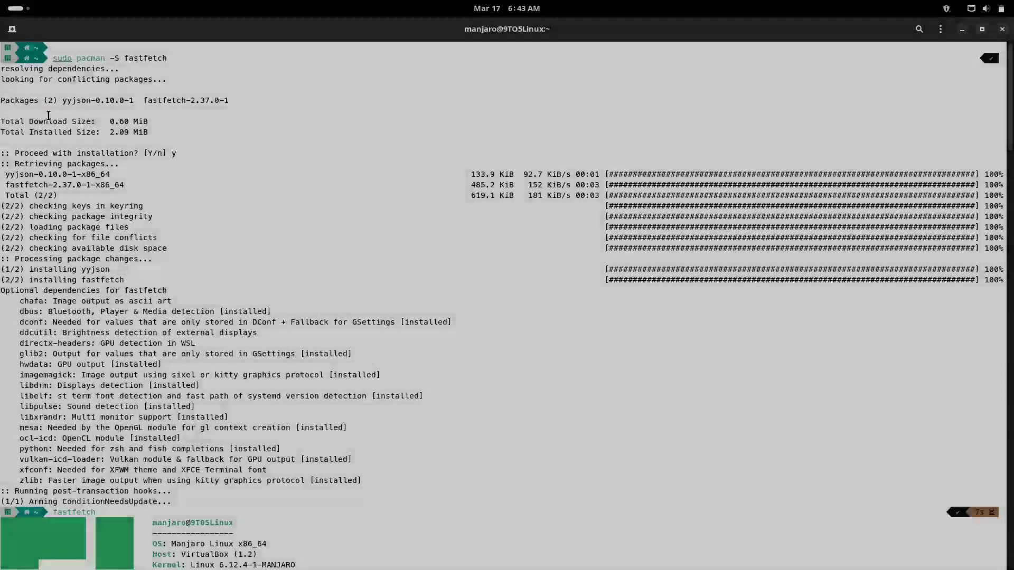
scroll(989, 321, "down", 20)
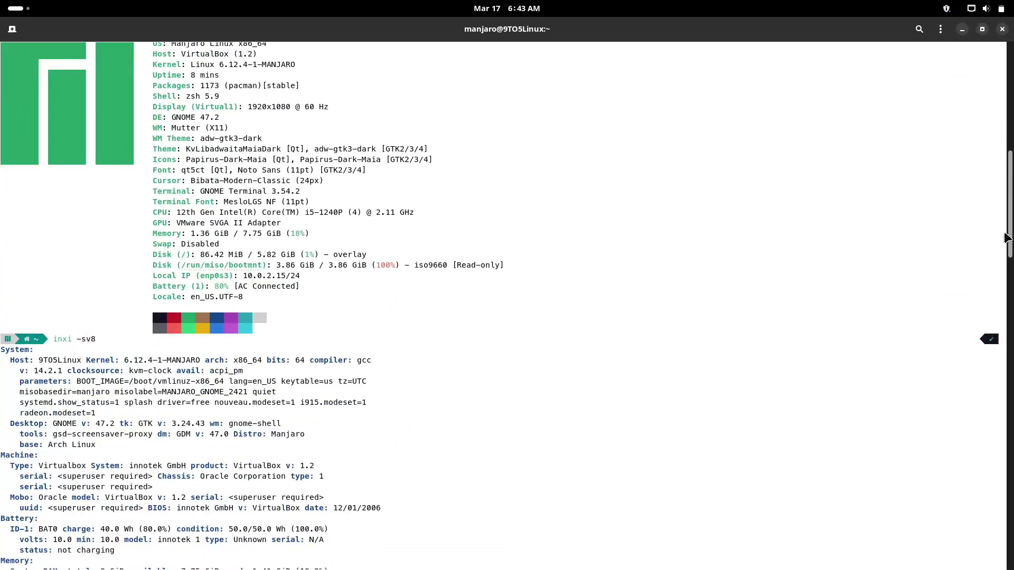
scroll(990, 367, "down", 15)
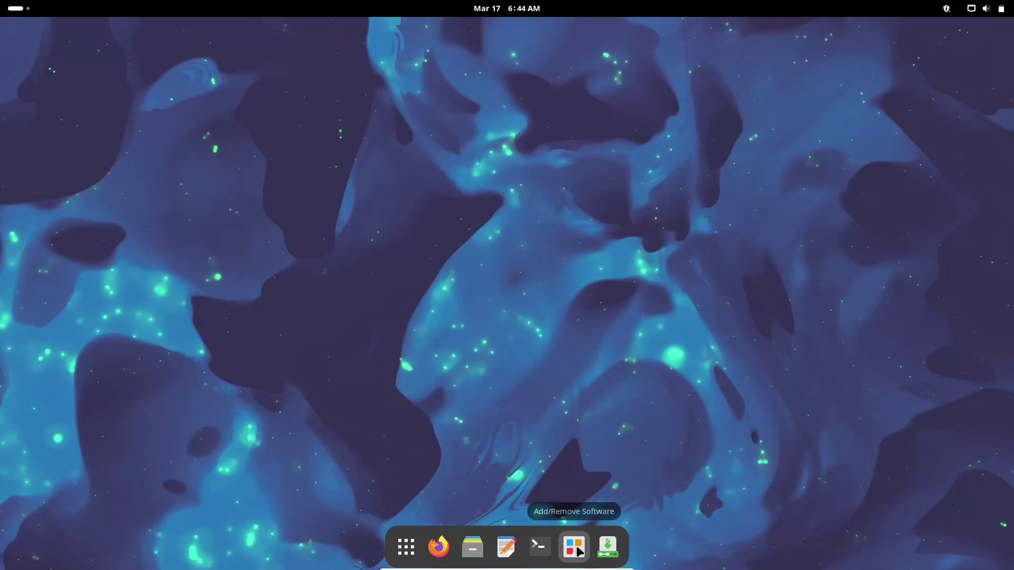
Launch Add/Remove Software, switch it to Software Mode, and view Pamac's About information.
left_click(575, 545)
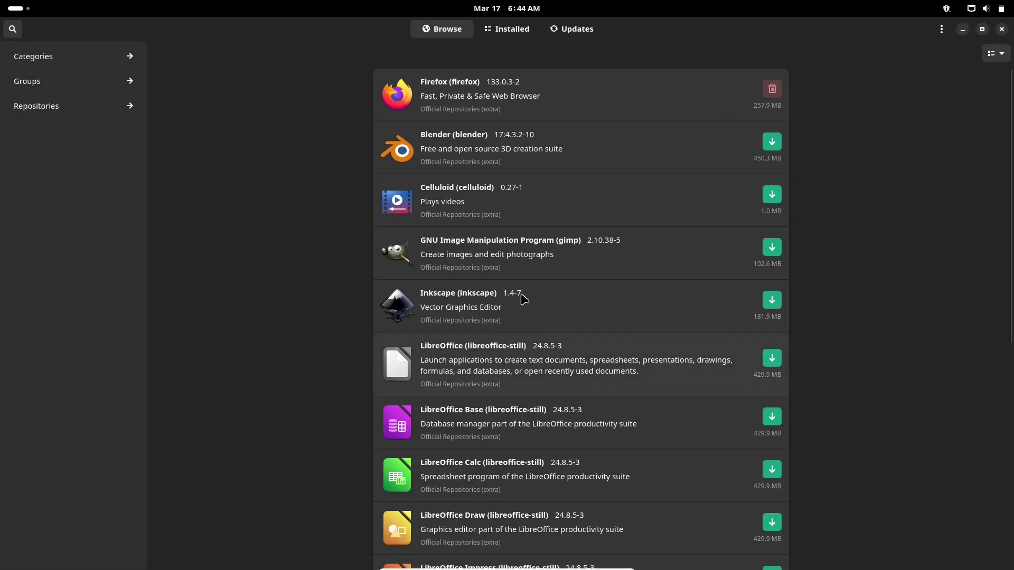
scroll(1007, 143, "down", 10)
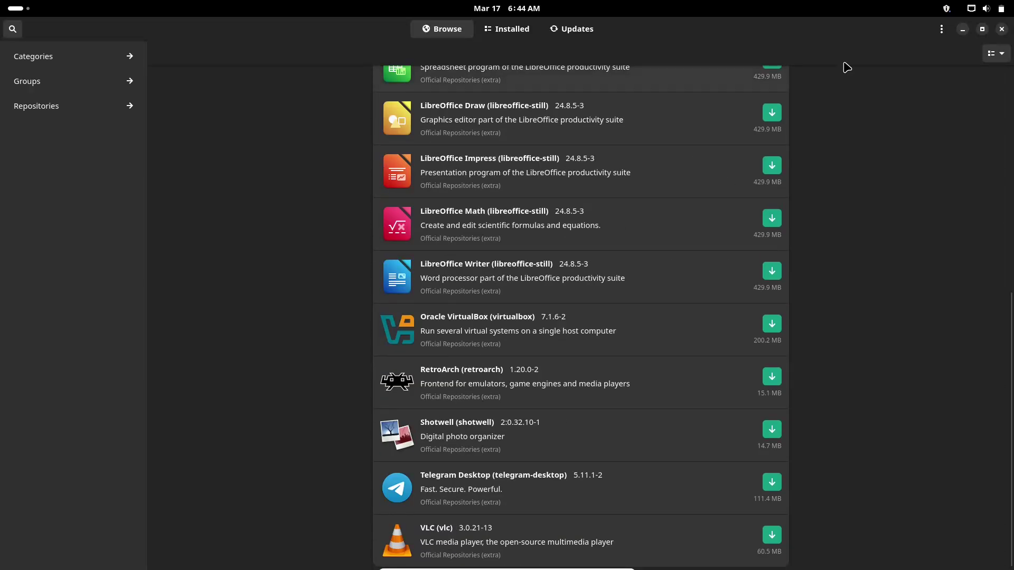
left_click(941, 28)
left_click(934, 56)
left_click(941, 29)
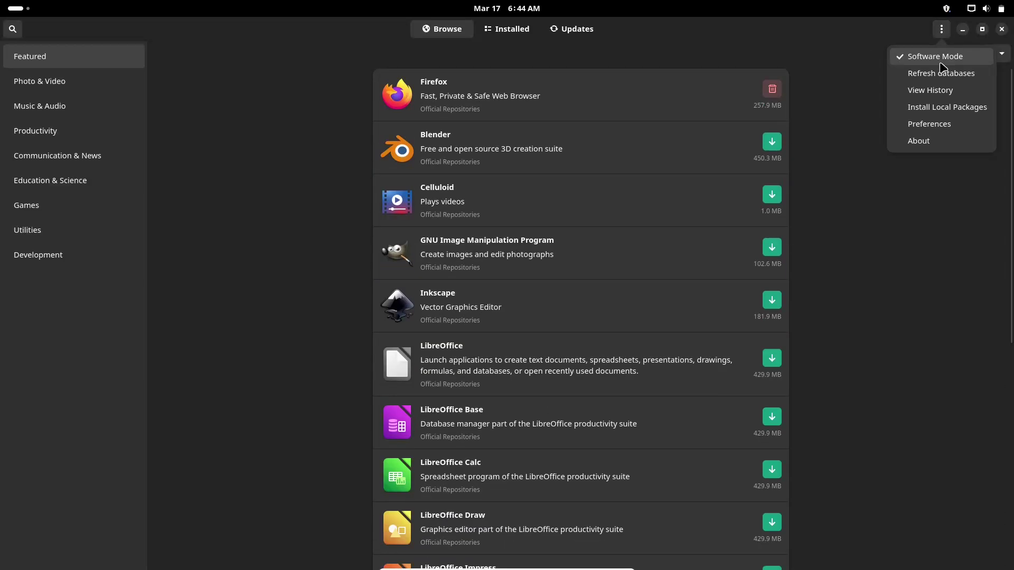
left_click(918, 141)
left_click(590, 184)
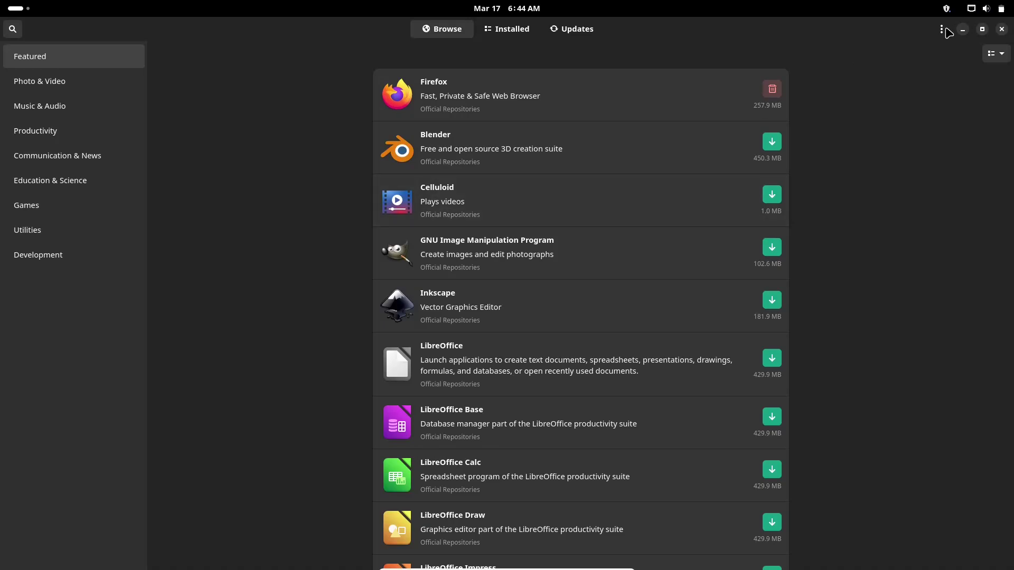
Enable AUR support in Pamac's Third Party preferences and close the dialog.
left_click(941, 28)
left_click(934, 123)
left_click_drag(676, 225, 672, 338)
left_click(544, 158)
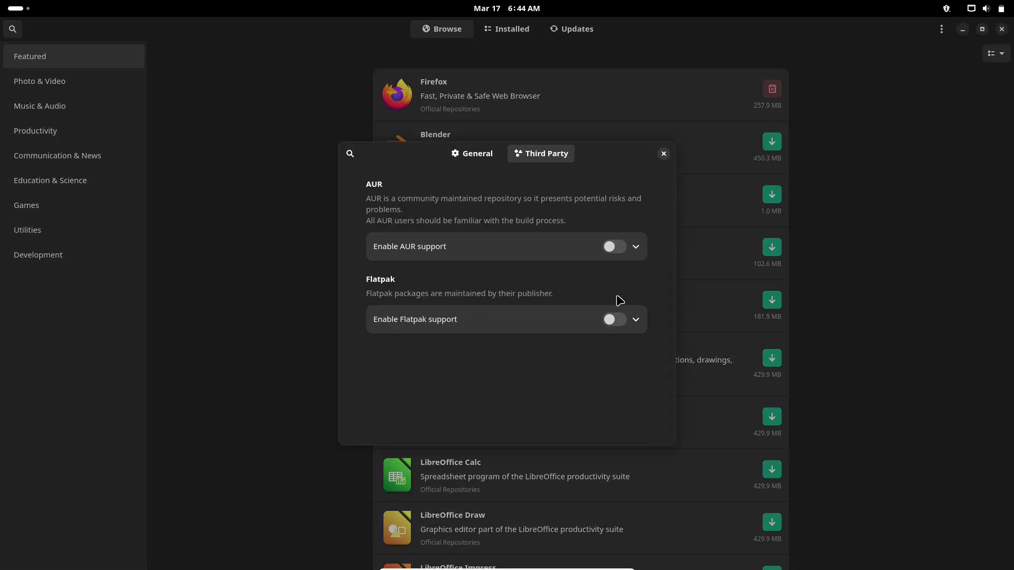
scroll(670, 285, "down", 2)
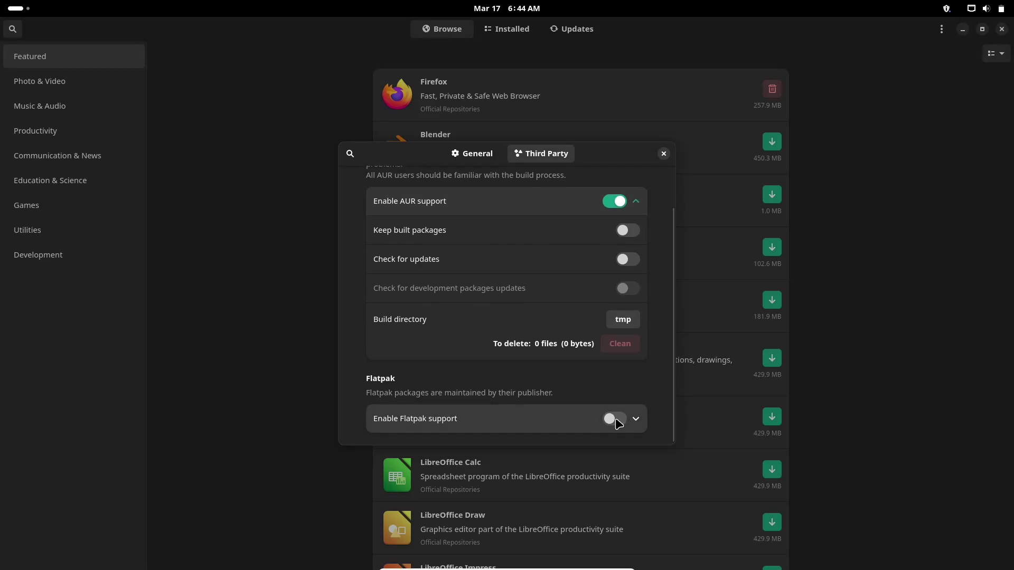
left_click_drag(672, 363, 667, 267)
left_click(663, 154)
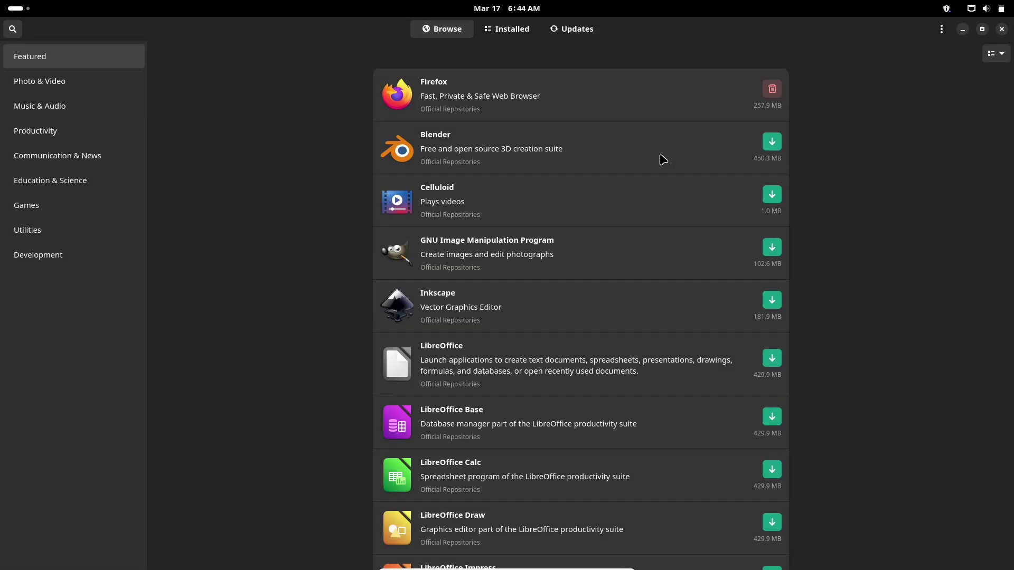
left_click(944, 28)
left_click(939, 125)
Close preferences and review the Installed apps and pending Updates lists.
left_click(663, 154)
left_click(521, 33)
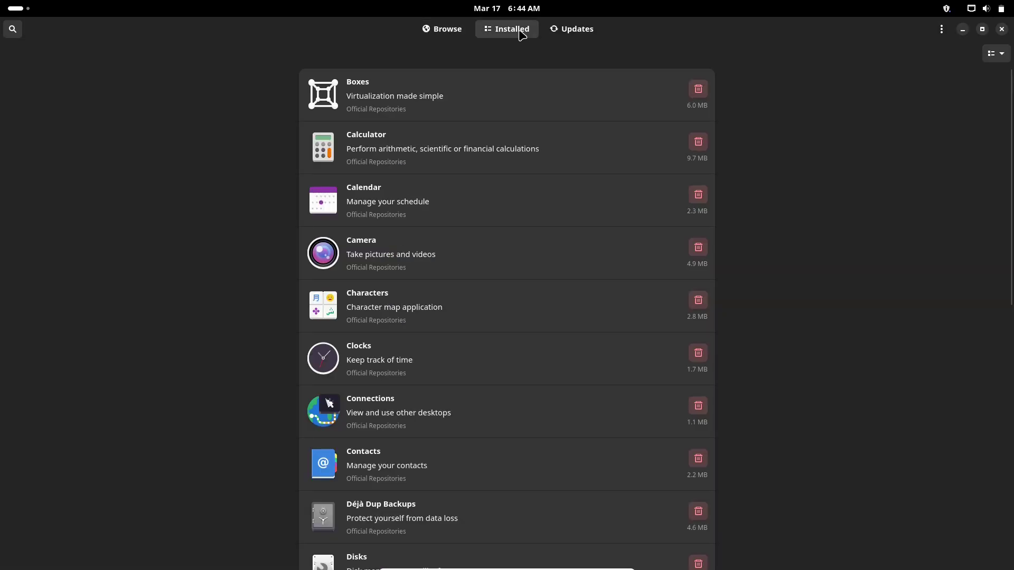
left_click(561, 33)
left_click_drag(1008, 190, 960, 152)
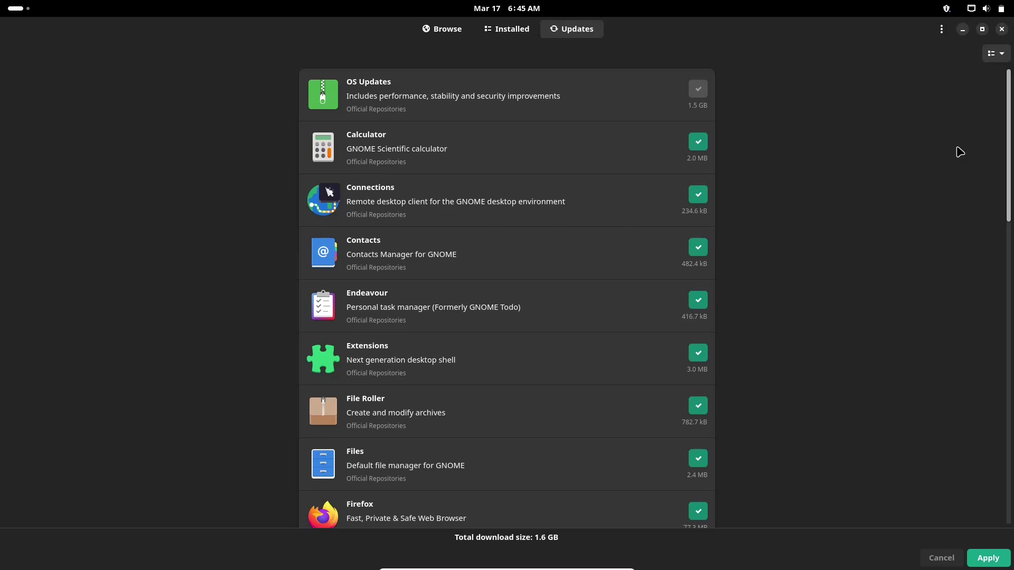
scroll(539, 309, "down", 1)
Browse the Extensions update details and screenshots, then close the software manager.
left_click(539, 310)
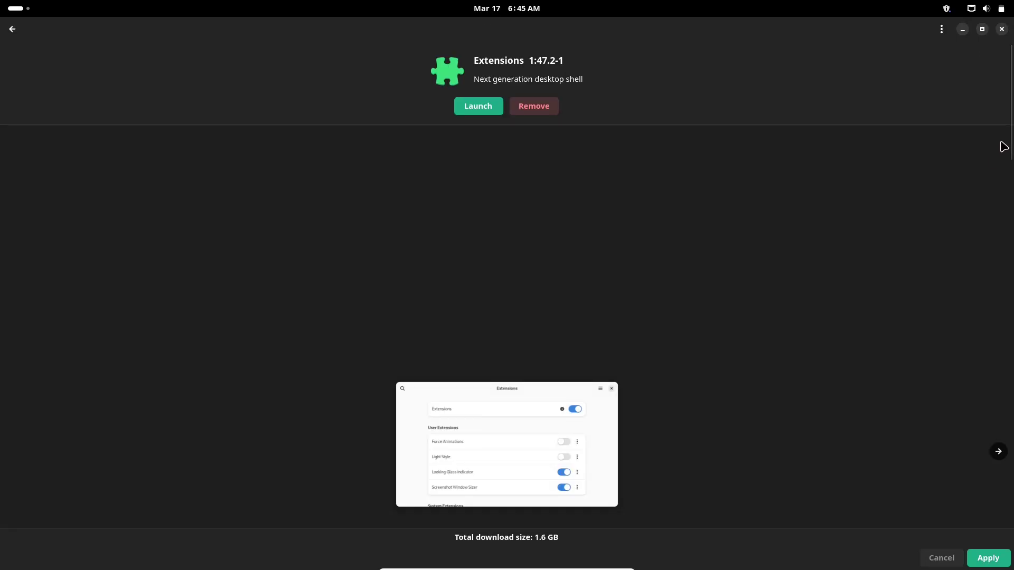
left_click_drag(1003, 147, 1007, 428)
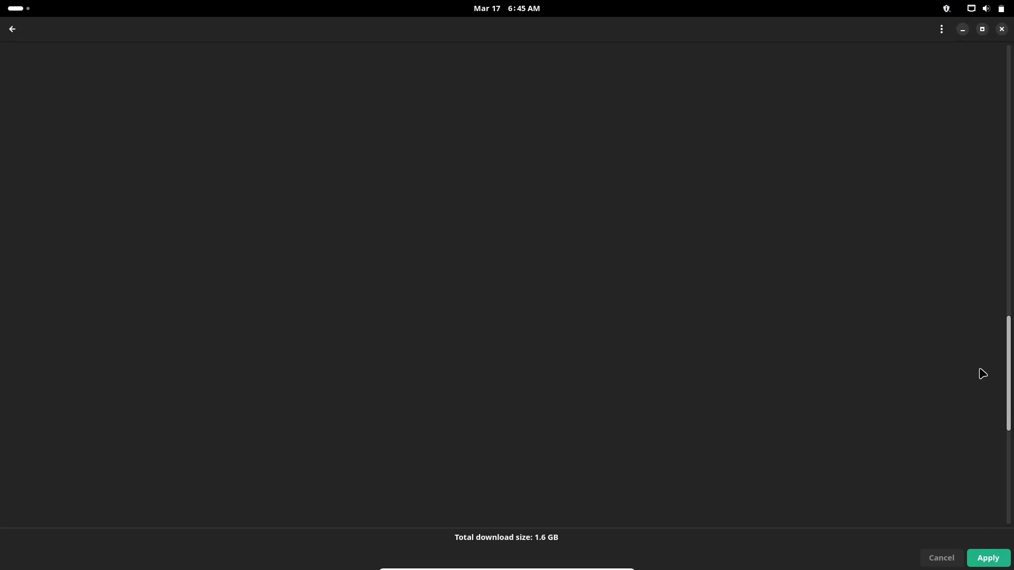
scroll(982, 373, "up", 5)
left_click(998, 283)
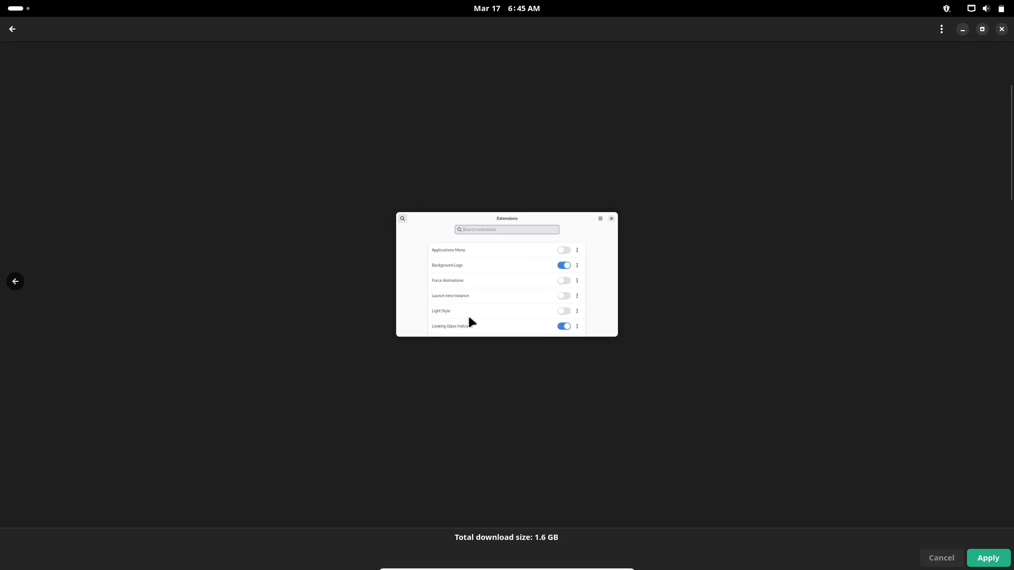
left_click(1002, 29)
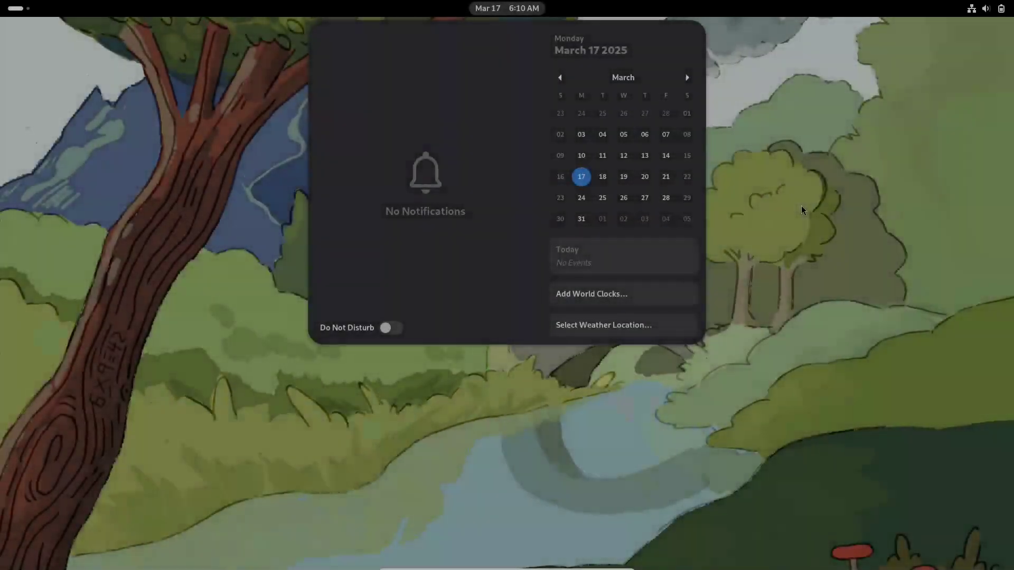
Set the power mode to Performance and turn on dark style in quick settings.
left_click(800, 210)
left_click(974, 15)
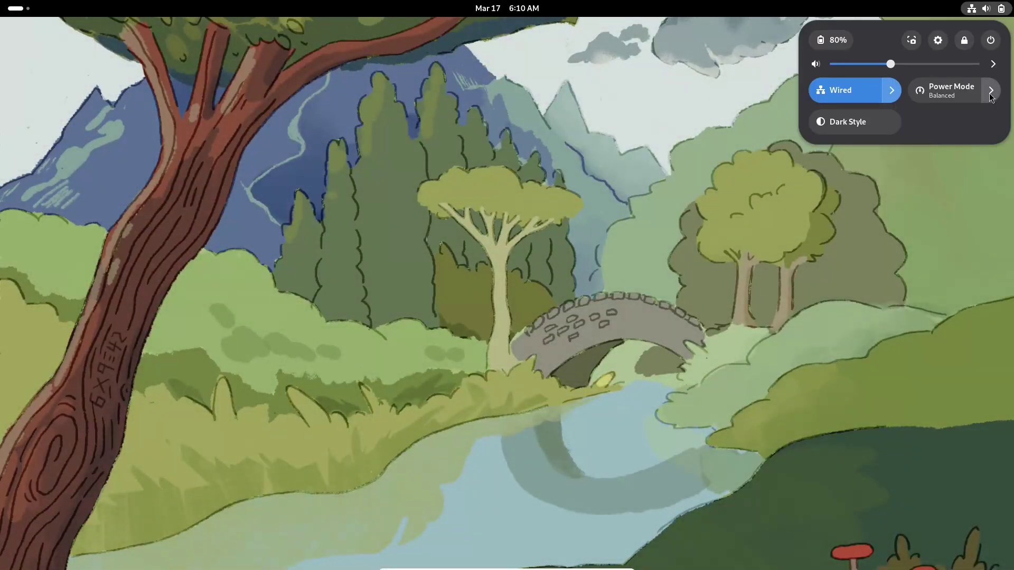
left_click(945, 90)
left_click(892, 154)
left_click(878, 128)
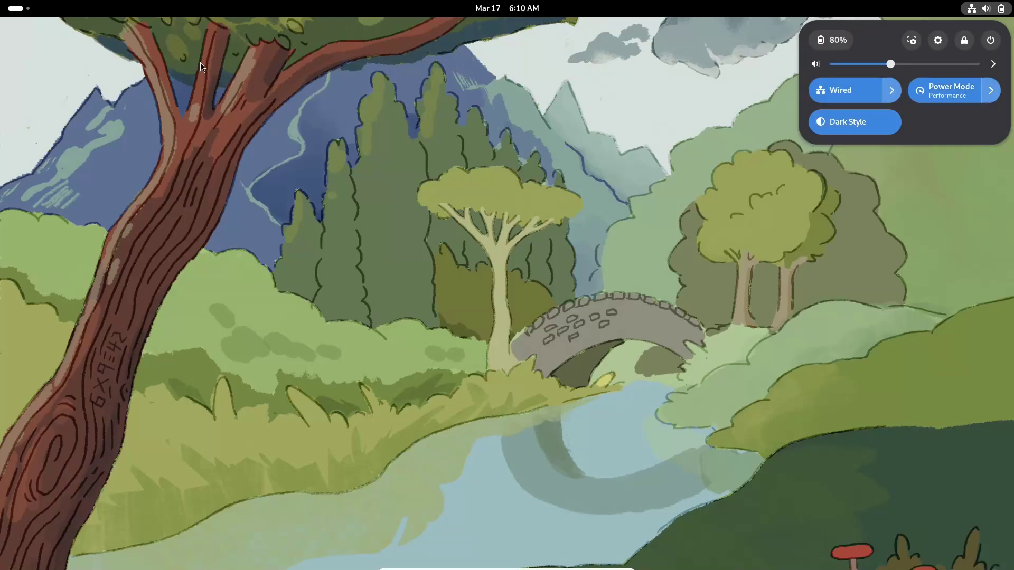
left_click(27, 15)
Browse both pages of the Utilities folder in the app grid, then close it.
left_click(26, 15)
left_click(558, 528)
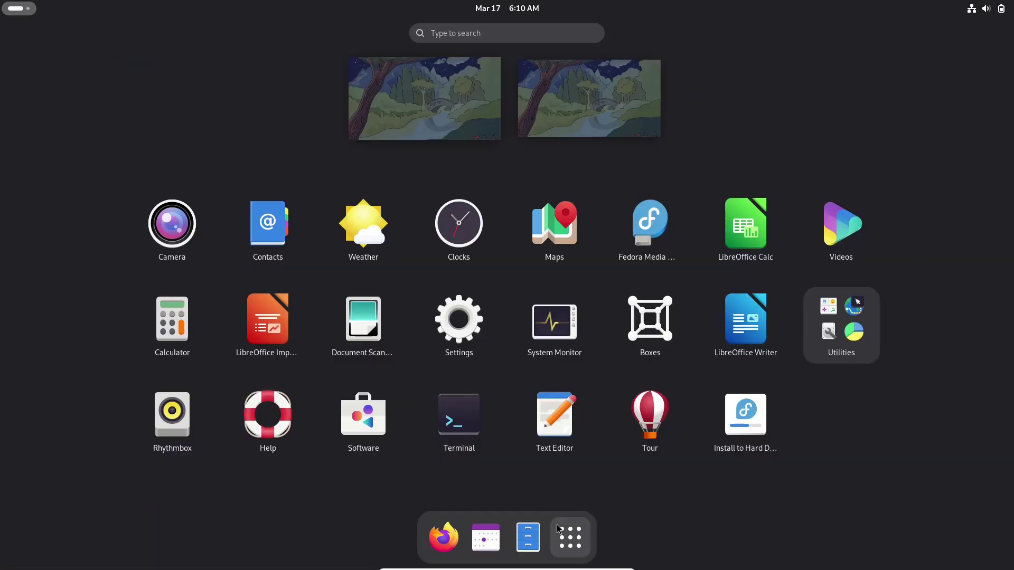
left_click(869, 346)
left_click(678, 306)
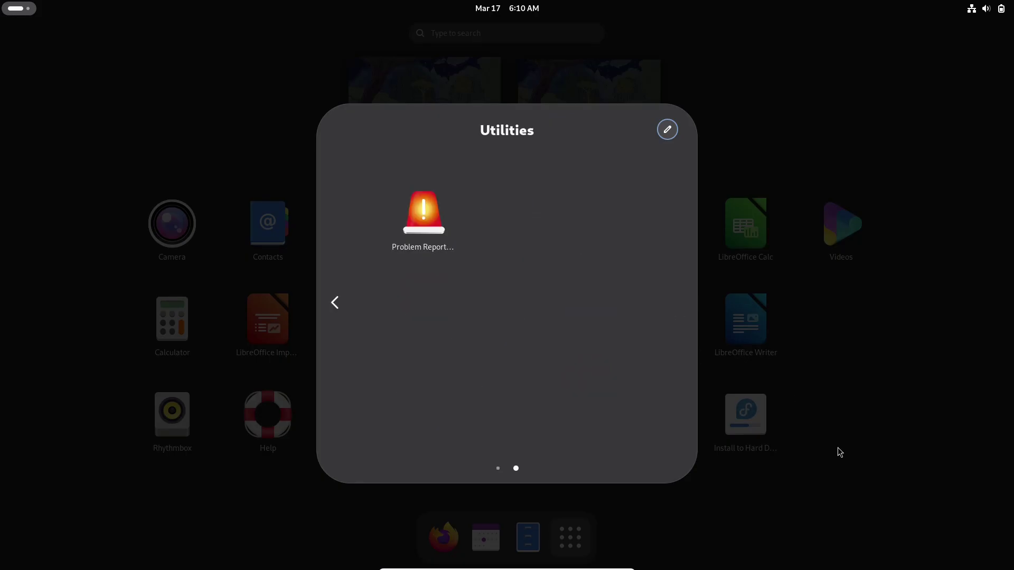
left_click(335, 309)
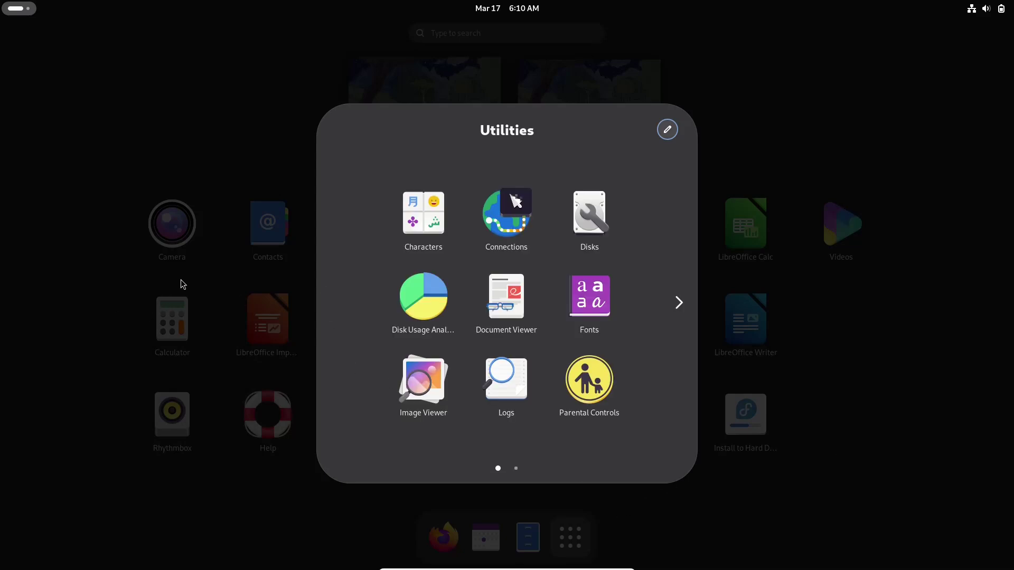
left_click(430, 86)
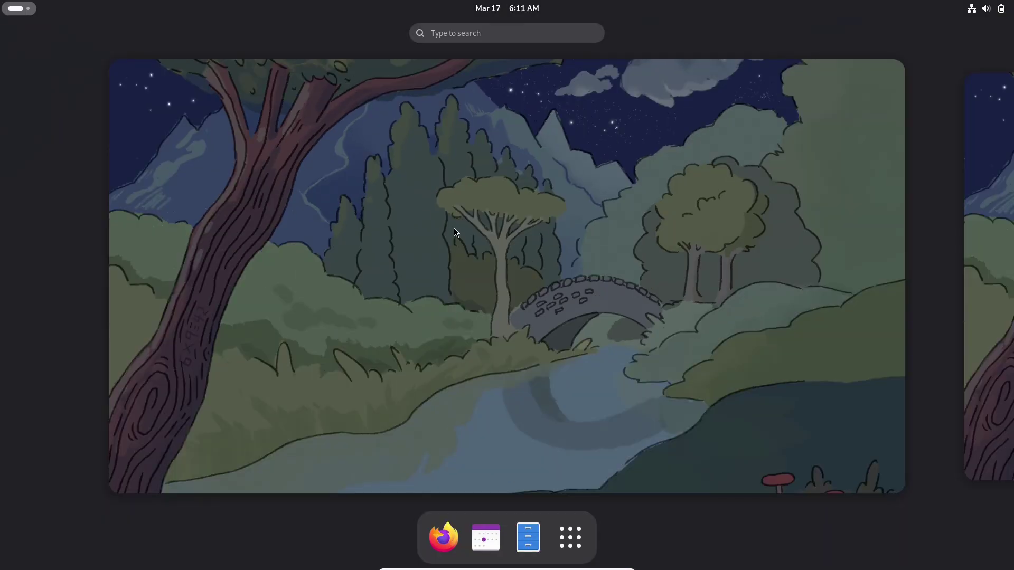
Leave the overview and switch dark style off so the daytime wallpaper shows.
left_click(536, 276)
right_click(468, 228)
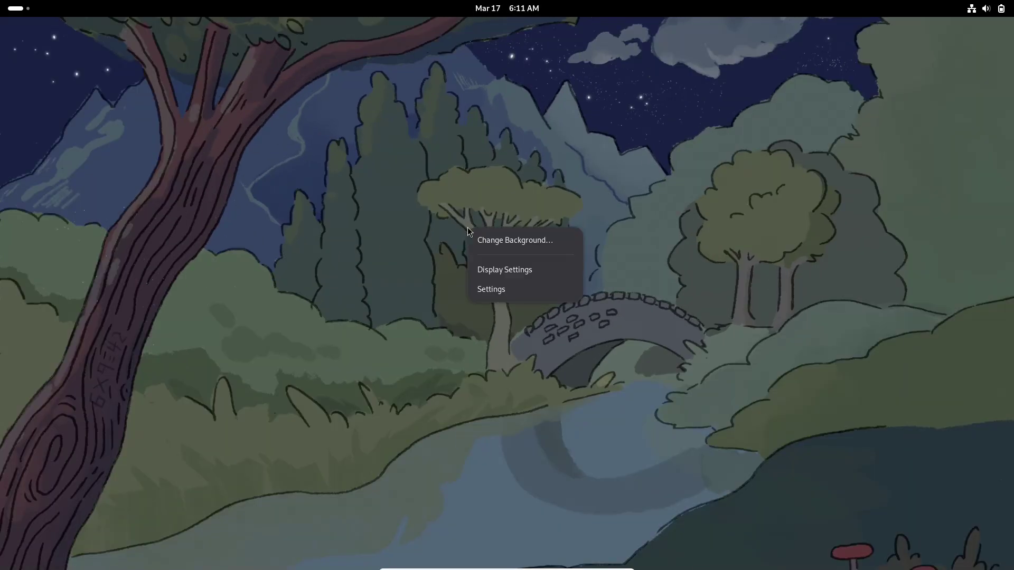
left_click(493, 240)
left_click(972, 10)
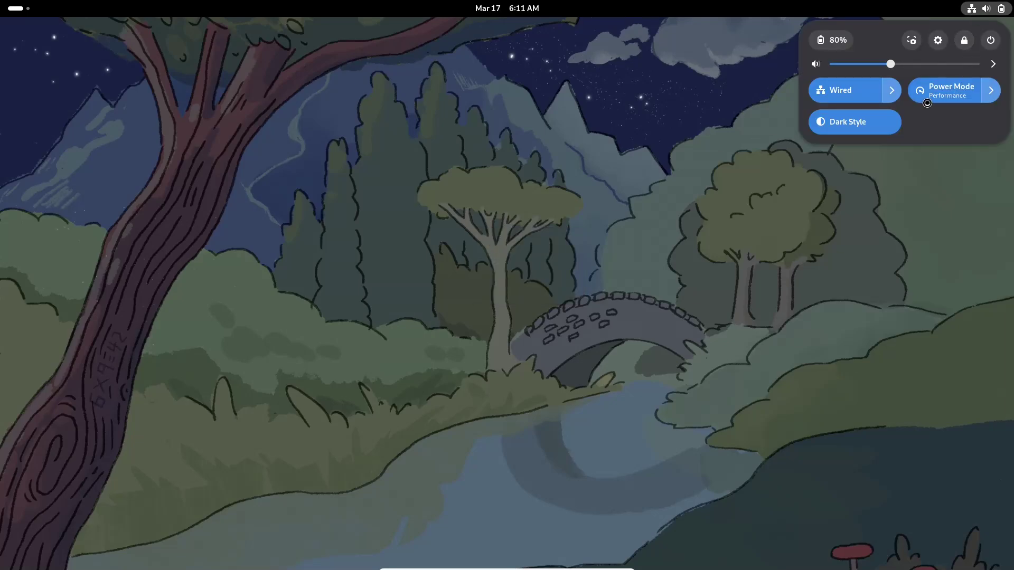
left_click(862, 124)
Close quick settings and bring back the Settings window, maximised.
left_click(607, 287)
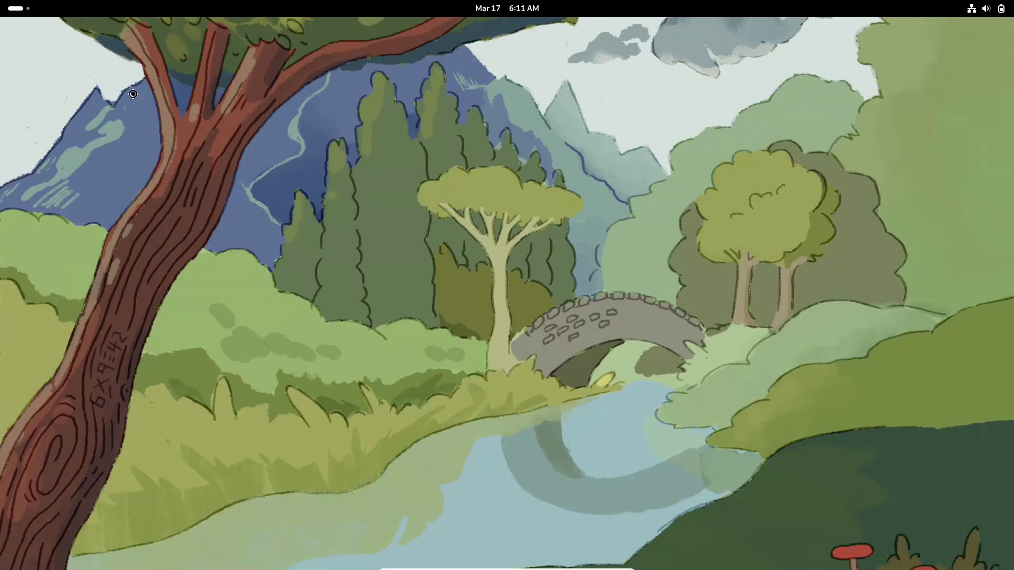
left_click(24, 12)
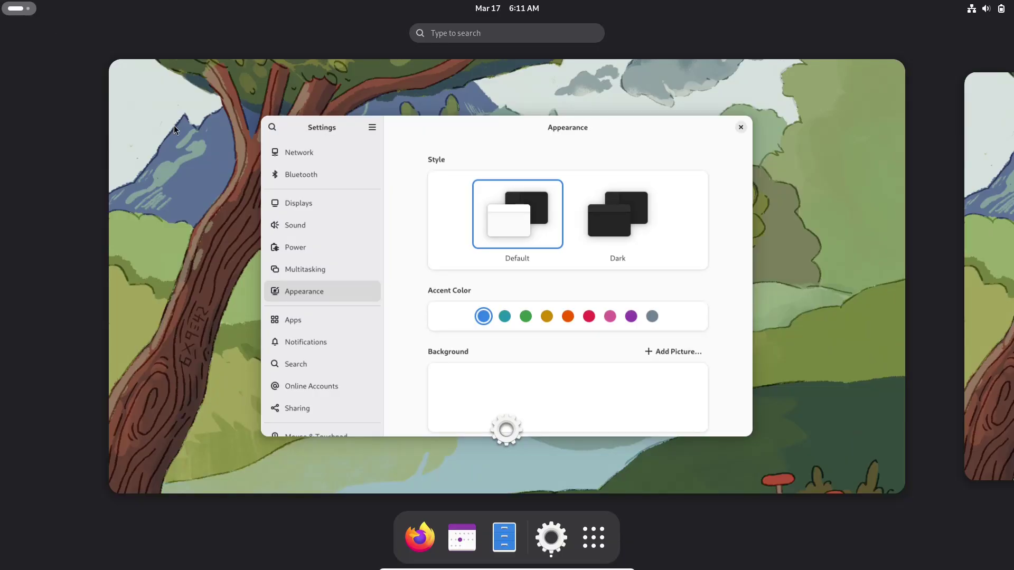
left_click(741, 276)
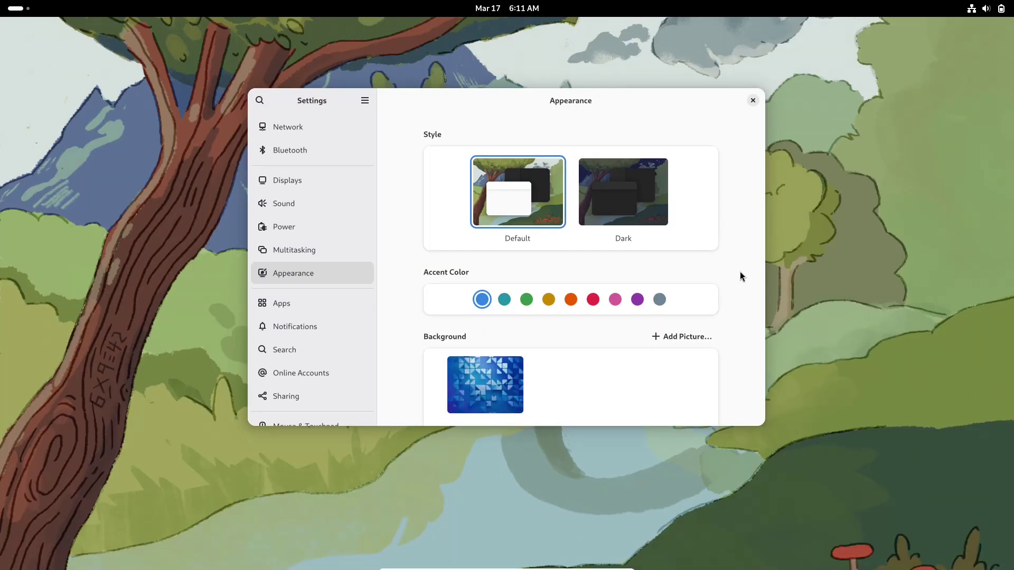
double_click(620, 100)
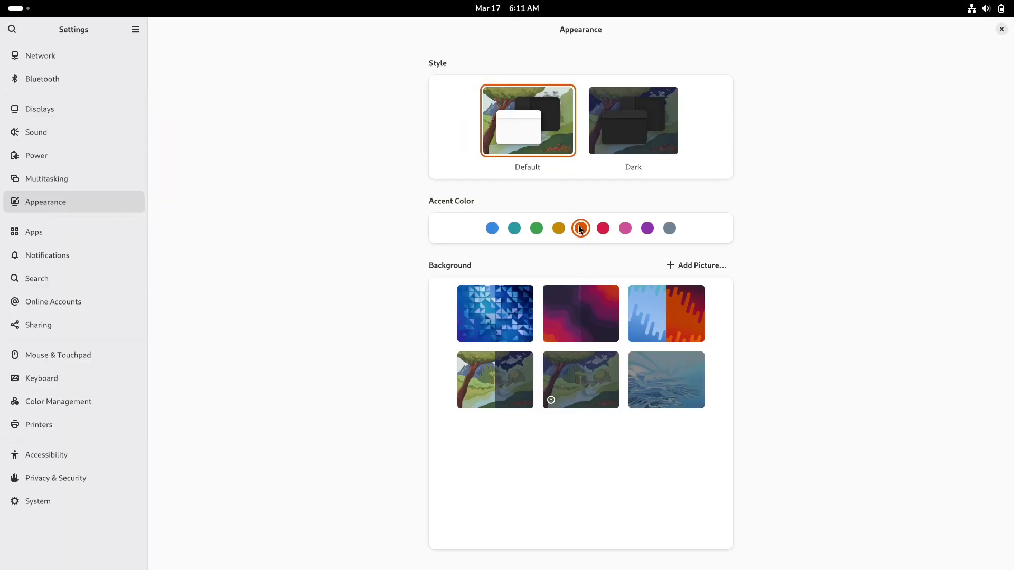
Switch the system style to Dark in Settings.
left_click(16, 12)
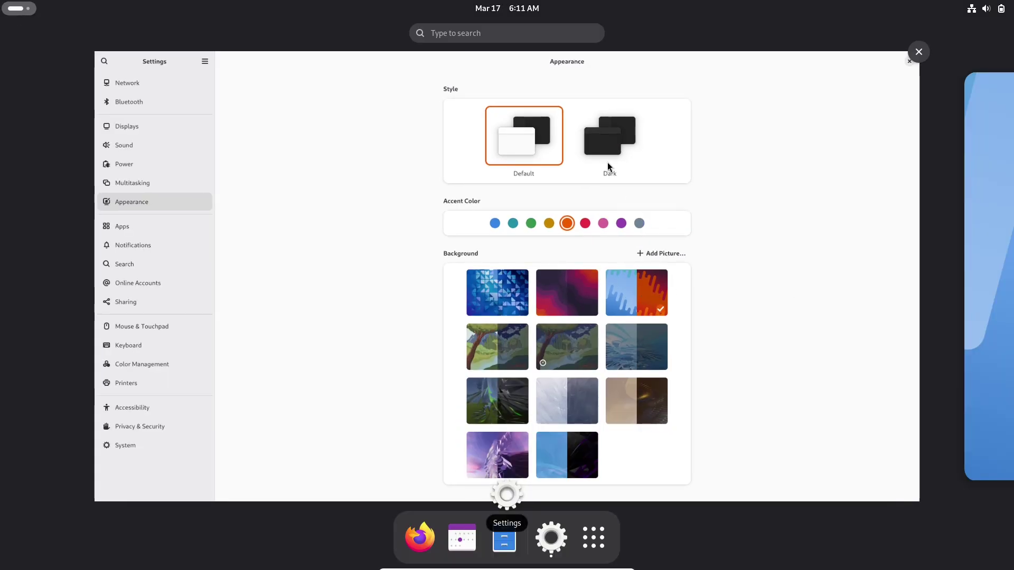
left_click(607, 162)
left_click(644, 129)
Check the empty second workspace, return to Settings on the first, and close it.
left_click(26, 11)
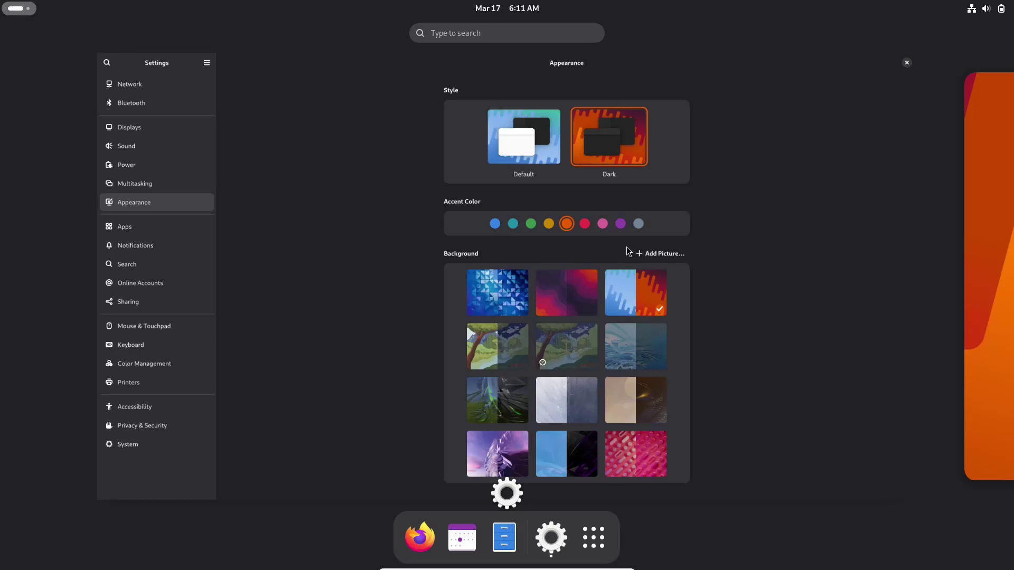
left_click(981, 301)
left_click(51, 264)
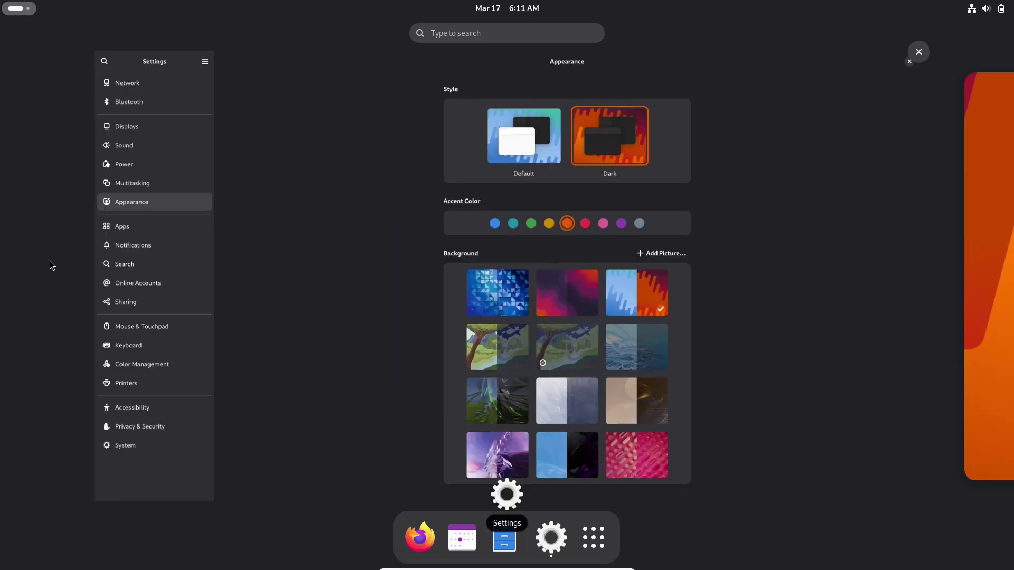
left_click(302, 121)
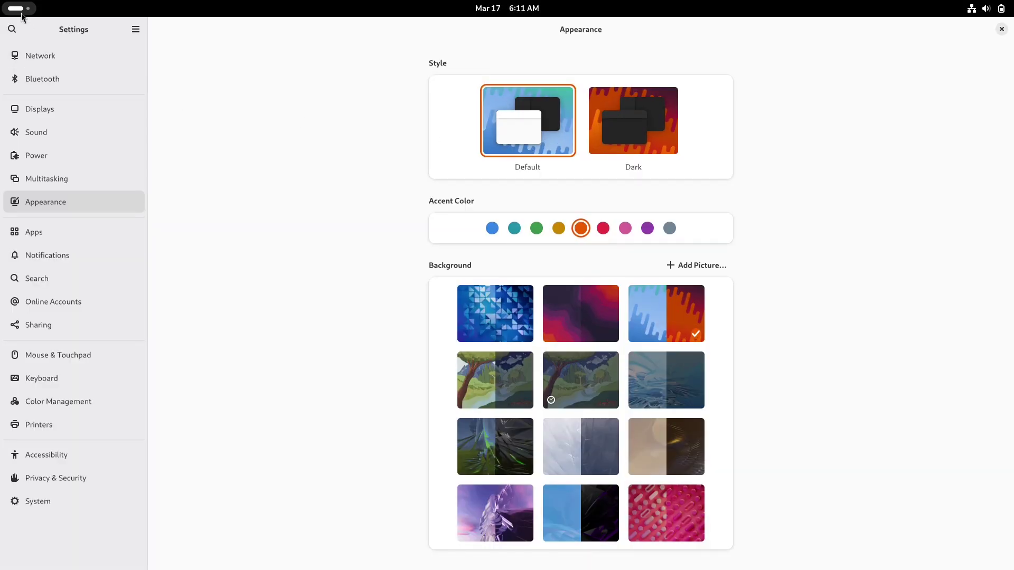
left_click(22, 15)
left_click(982, 323)
left_click(73, 297)
left_click(1002, 30)
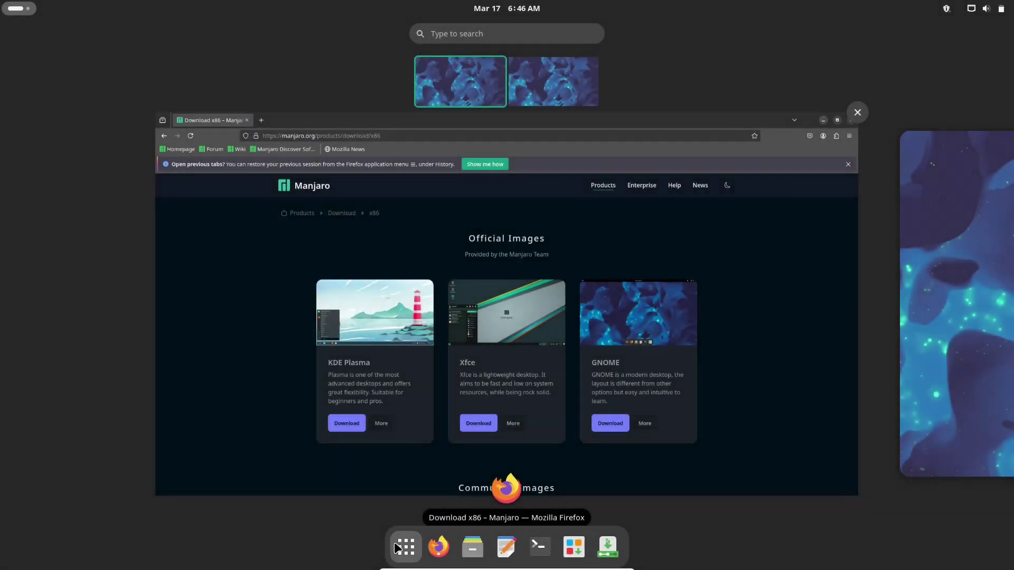
Page through the System Tools folder in the app grid.
key("super+a")
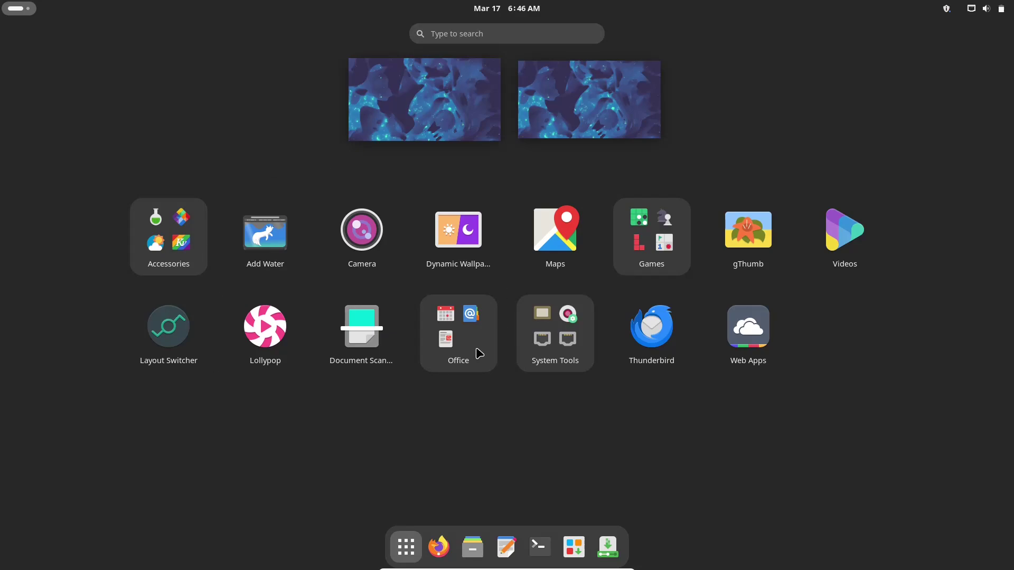
left_click(556, 346)
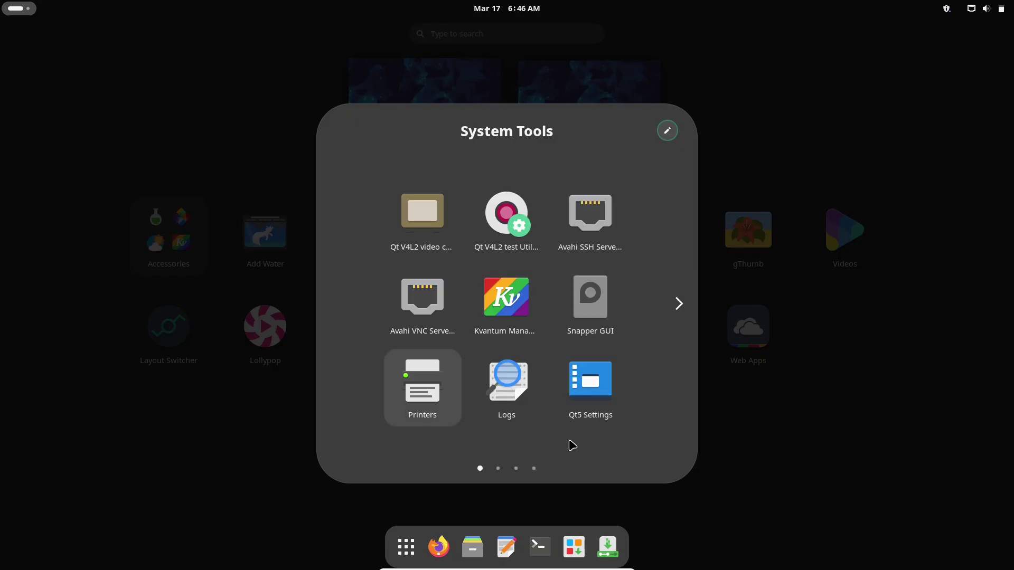
left_click(678, 305)
left_click(678, 305)
left_click(679, 305)
key("Escape")
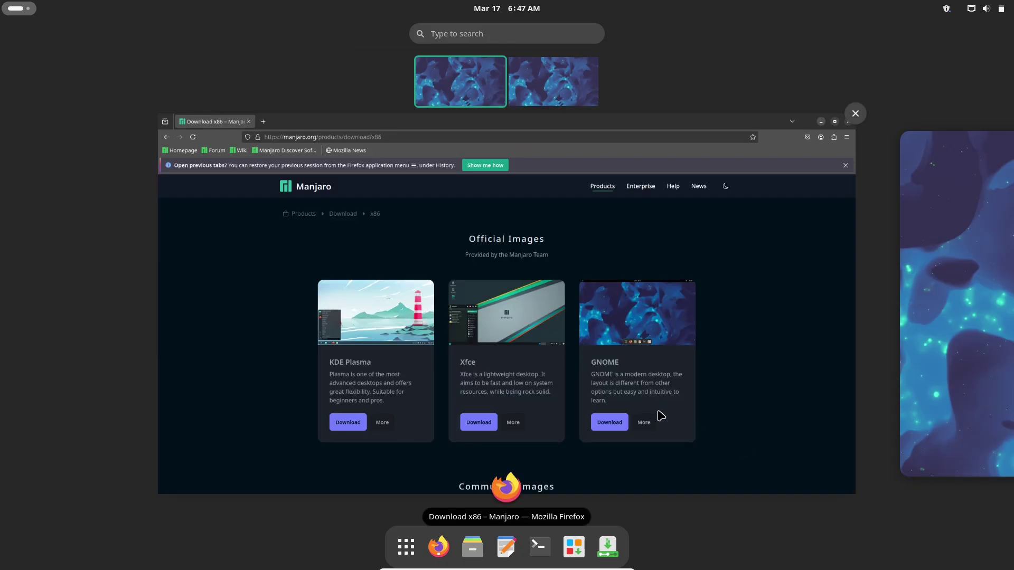
Bring up Firefox and scroll Manjaro's download page to Community Images and back.
left_click(654, 414)
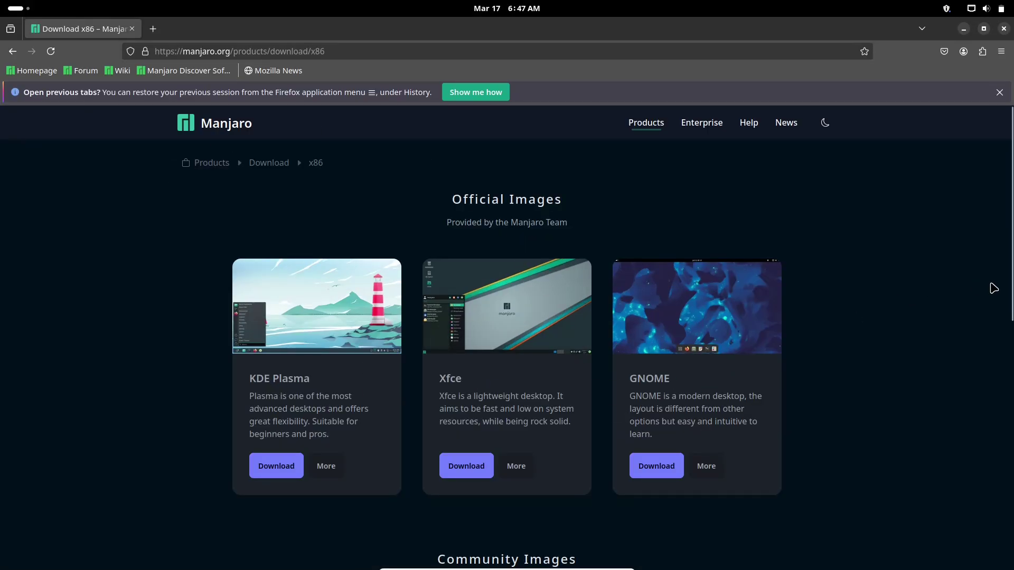
left_click_drag(1007, 310, 987, 516)
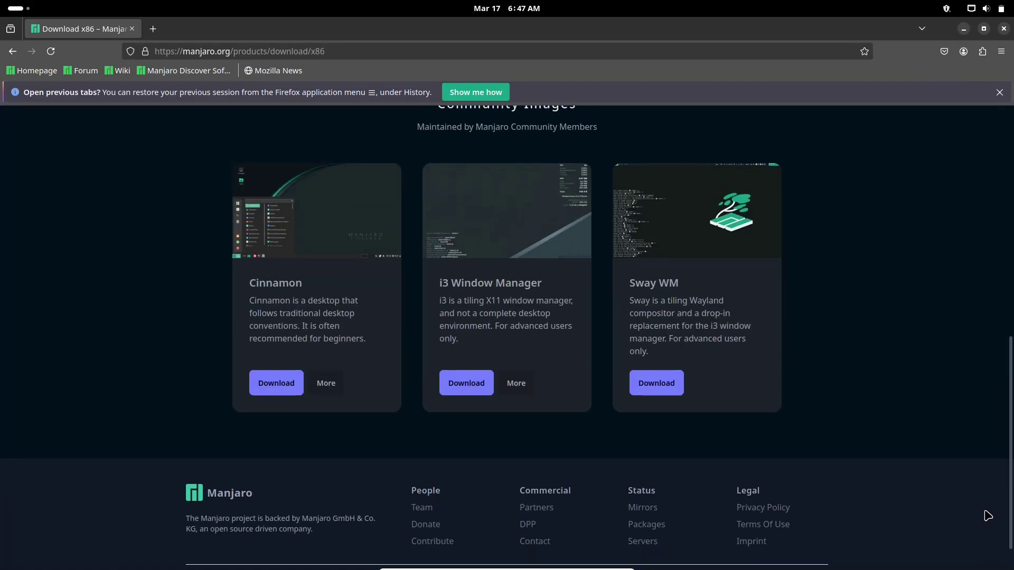
scroll(959, 287, "up", 10)
Close Firefox and page through the System Tools folder.
left_click(1003, 28)
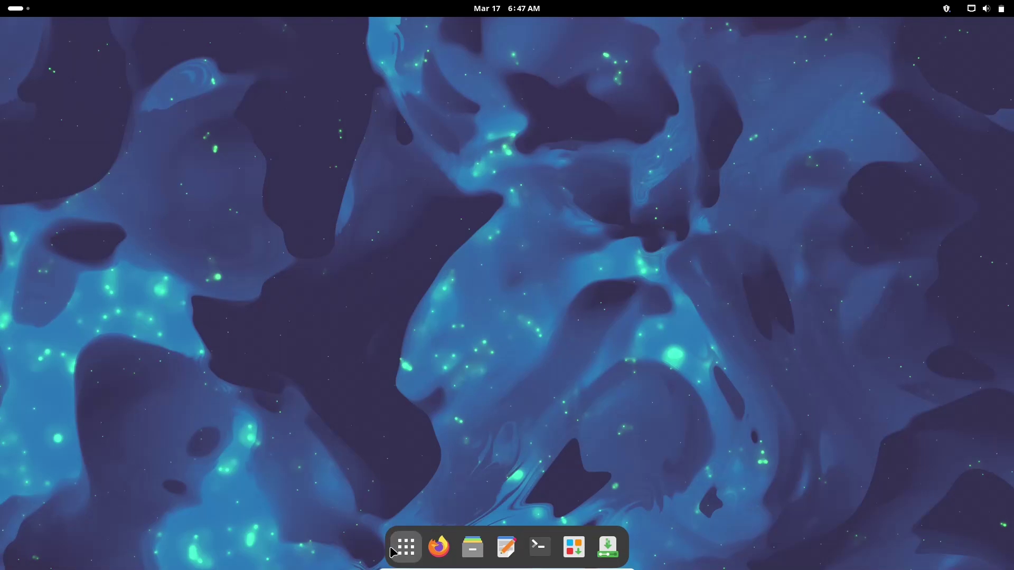
left_click(406, 546)
left_click(577, 350)
left_click(516, 469)
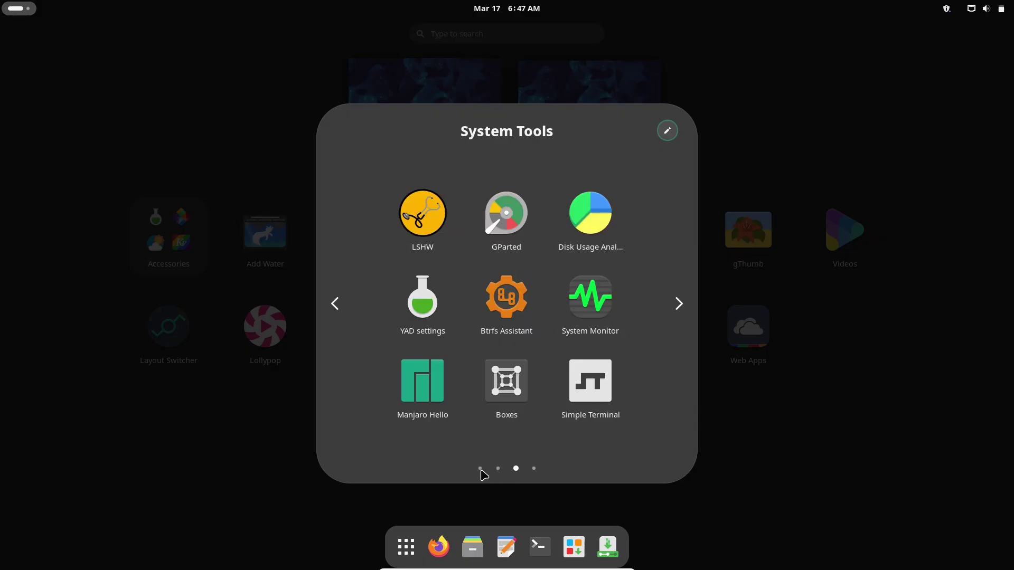
left_click(480, 468)
left_click(747, 475)
Turn off Dark Style in the quick settings panel.
left_click(984, 10)
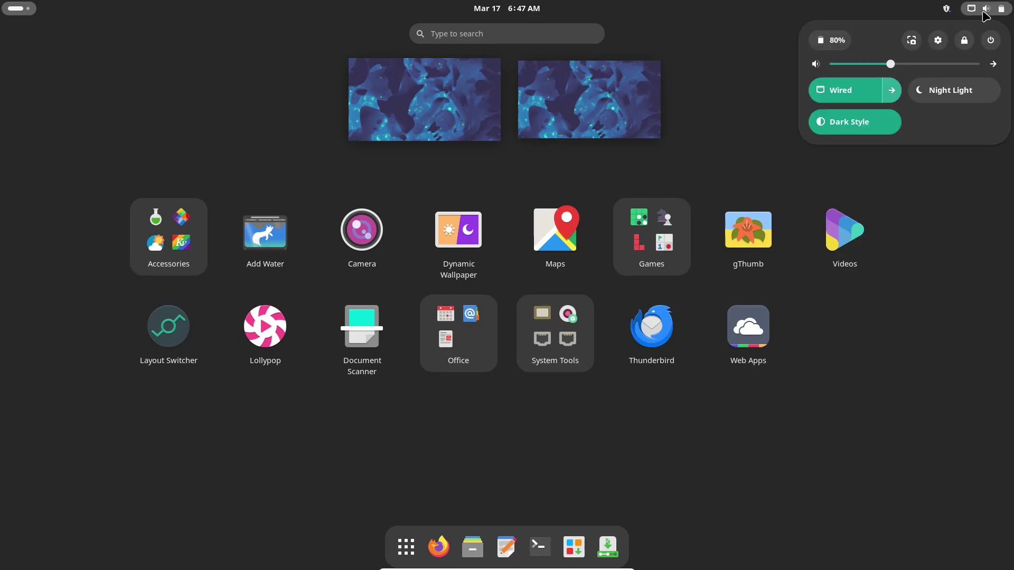
left_click(855, 126)
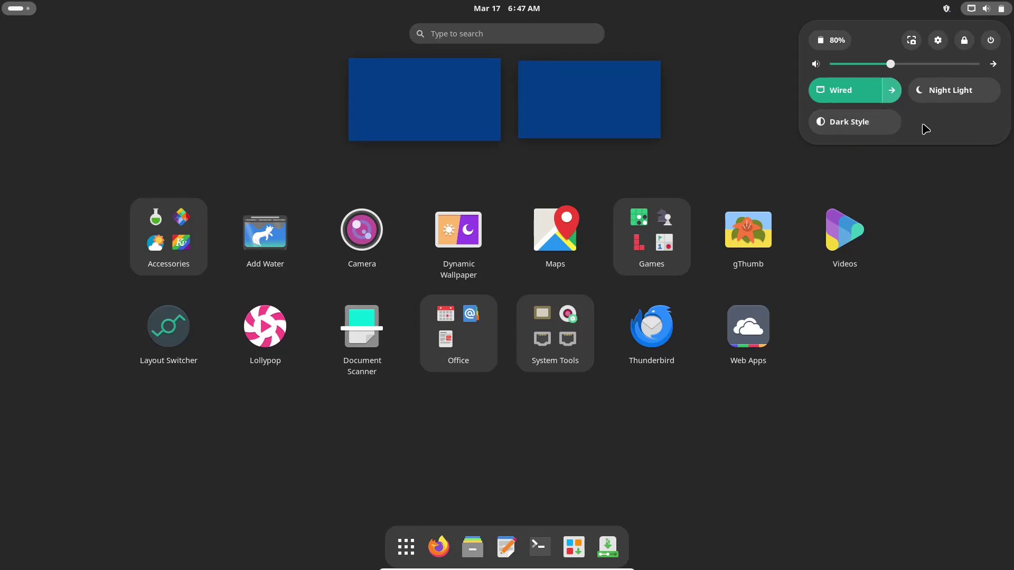
left_click(911, 40)
left_click(589, 453)
Open the background settings from the desktop's right-click menu.
left_click(428, 125)
right_click(415, 235)
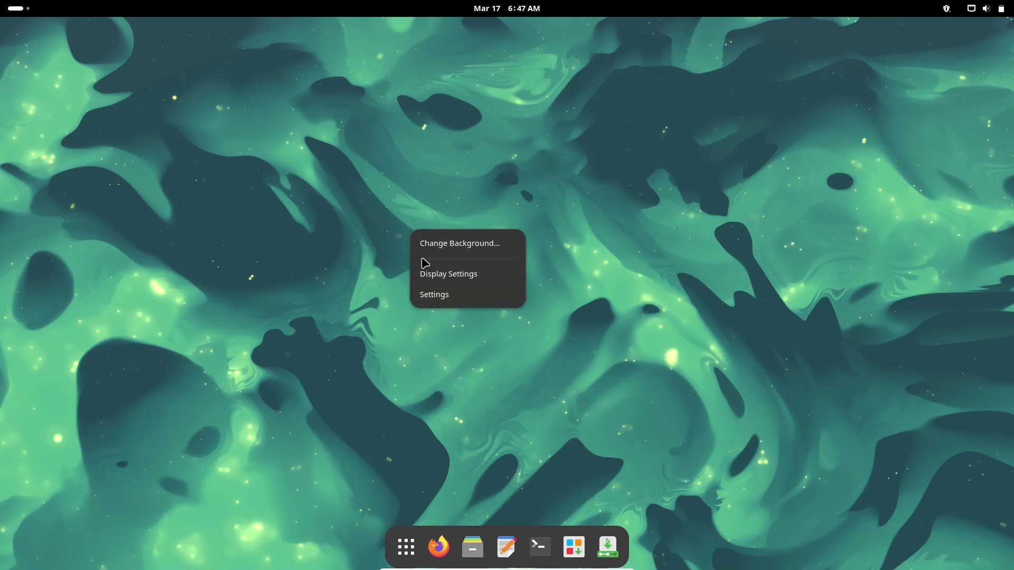
left_click(430, 243)
Page through the Accessories folder in the app grid.
left_click(406, 546)
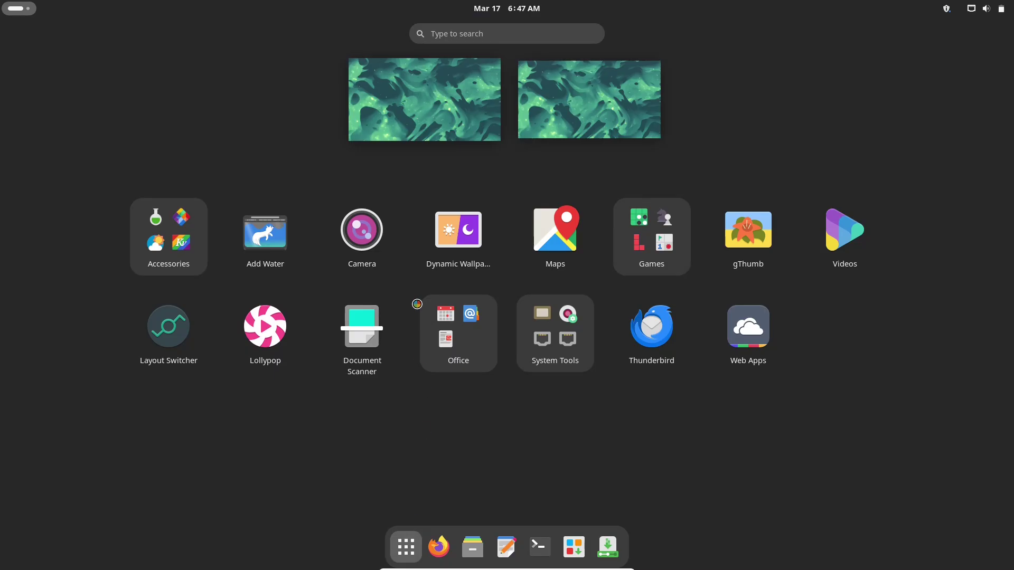
left_click(194, 249)
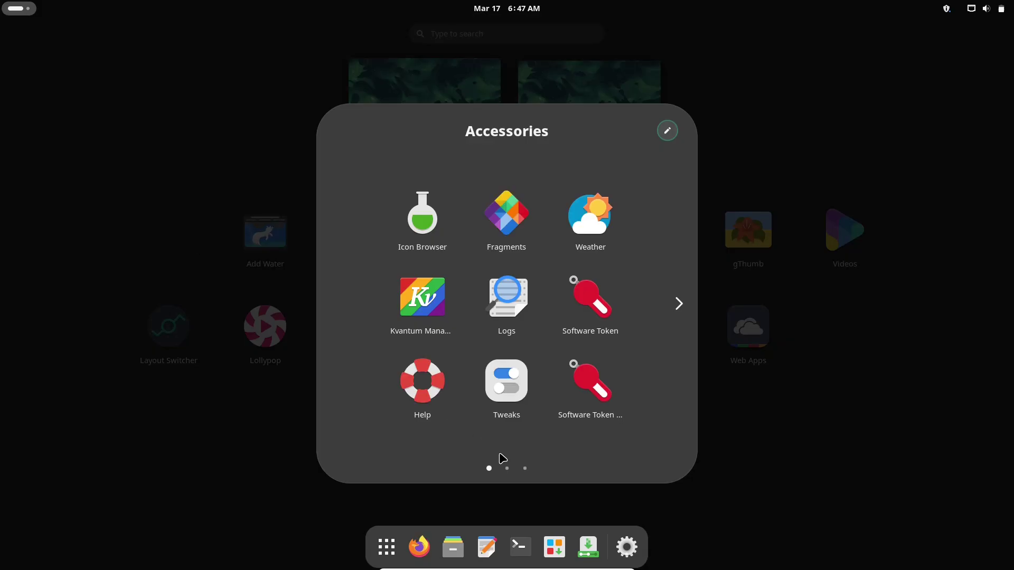
left_click(506, 469)
left_click(525, 469)
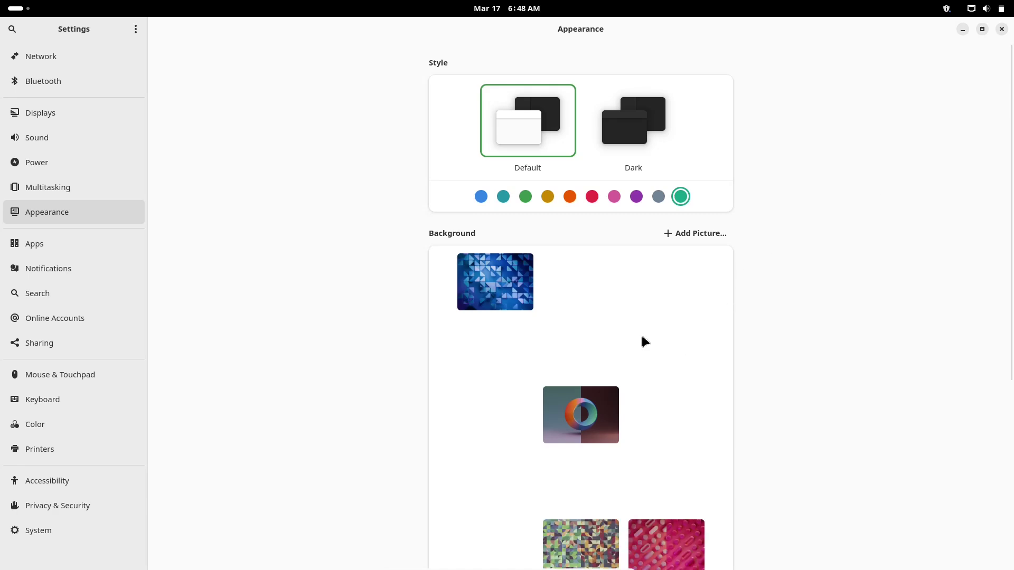
Close Settings after reviewing the Default style and green accent on the Appearance page.
left_click(1001, 29)
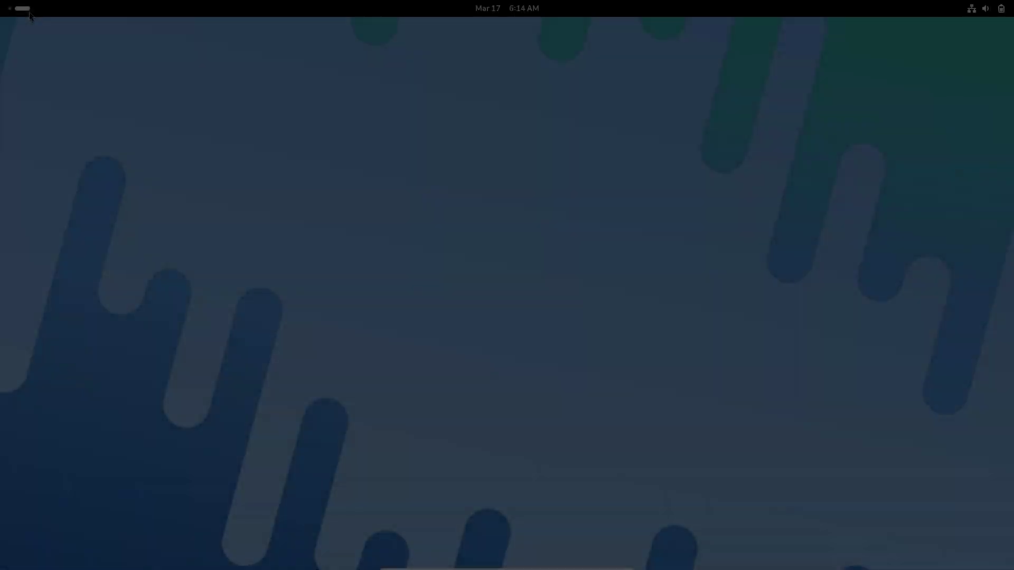
Maximise System Monitor and look over its Processes and Resources tabs.
key("super")
left_click(210, 300)
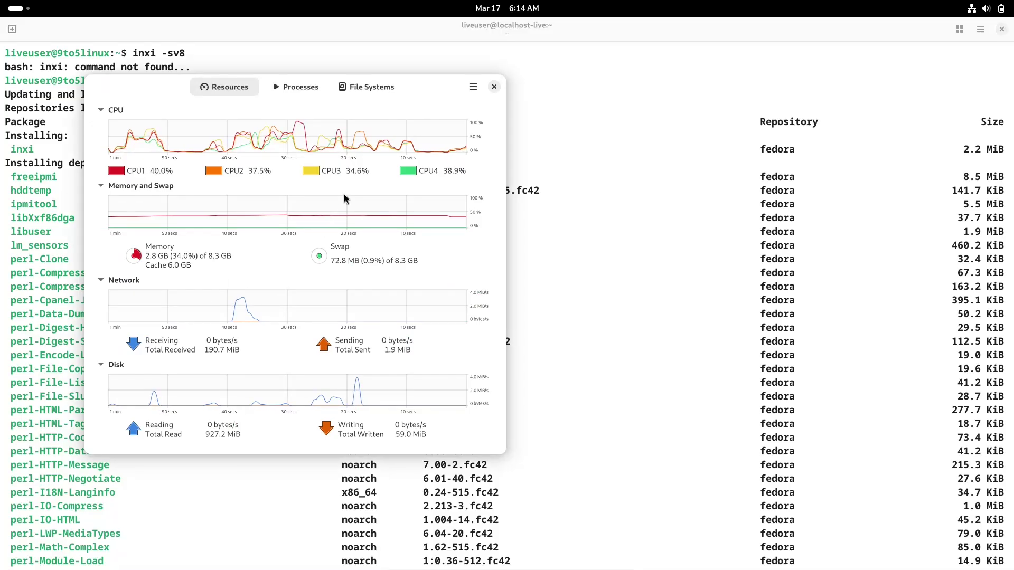
double_click(414, 88)
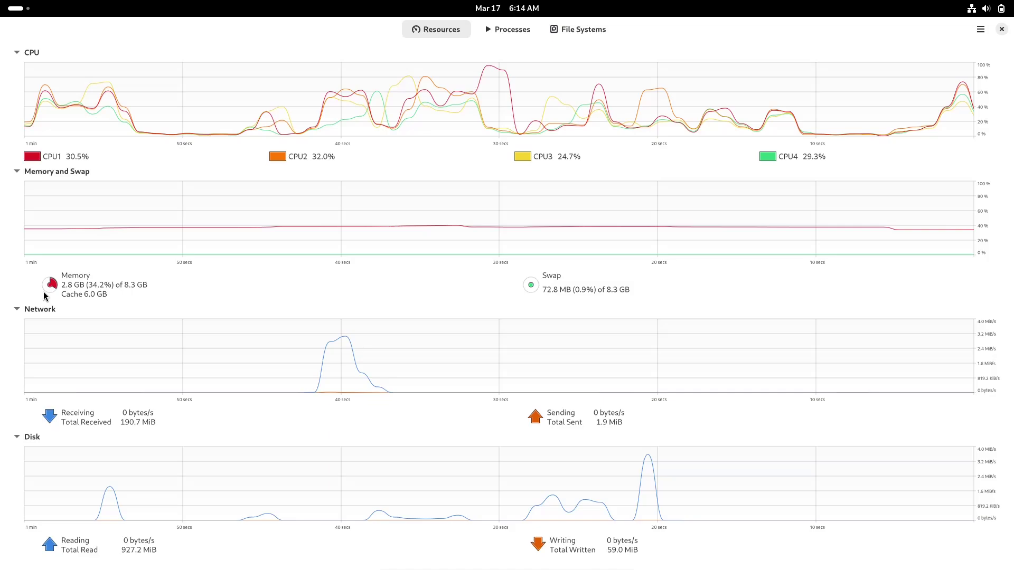
left_click(490, 30)
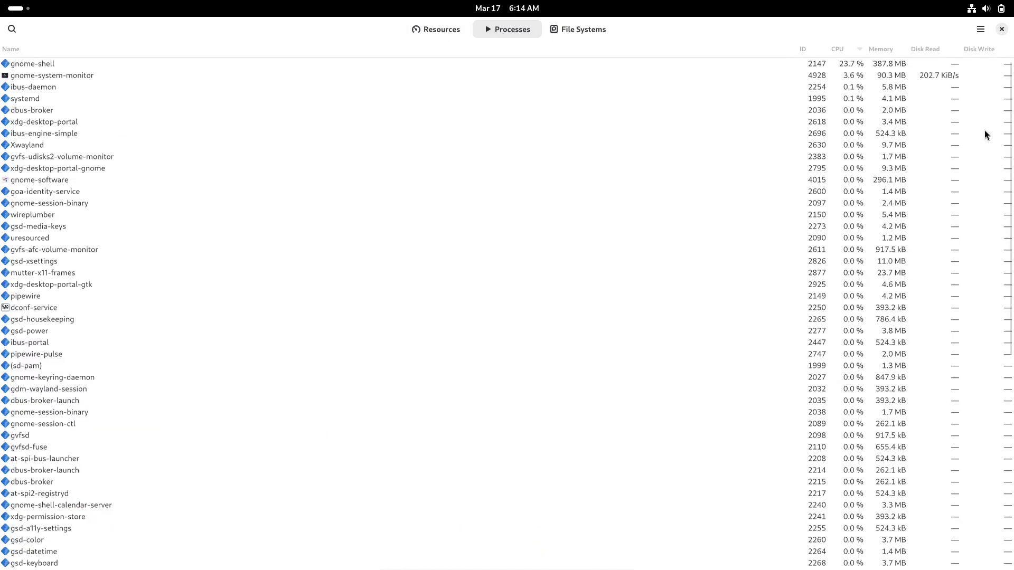
scroll(990, 409, "down", 3)
scroll(990, 409, "down", 5)
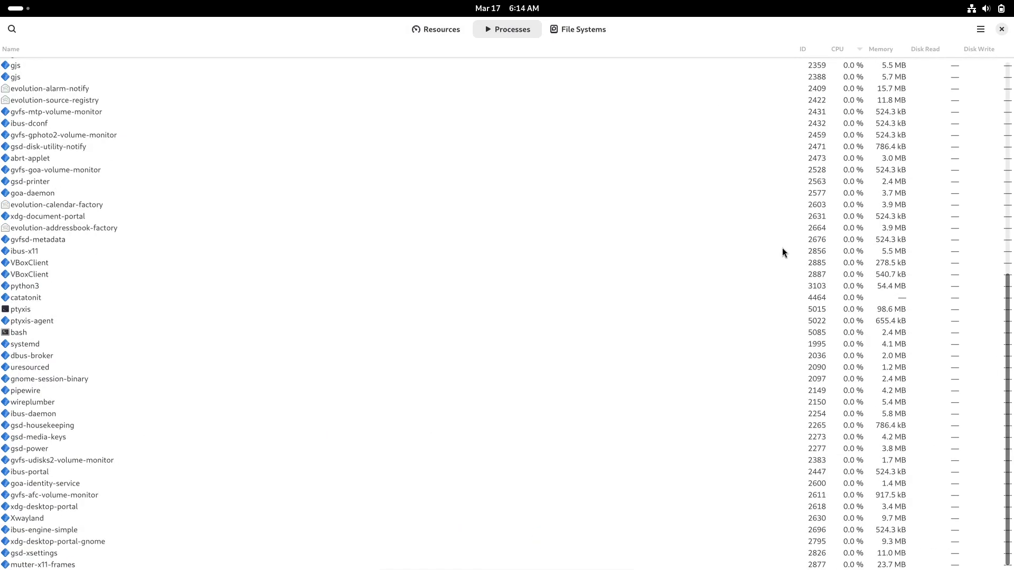
left_click(456, 27)
Close System Monitor and scroll through the inxi -sv8 report in the terminal.
left_click(1001, 33)
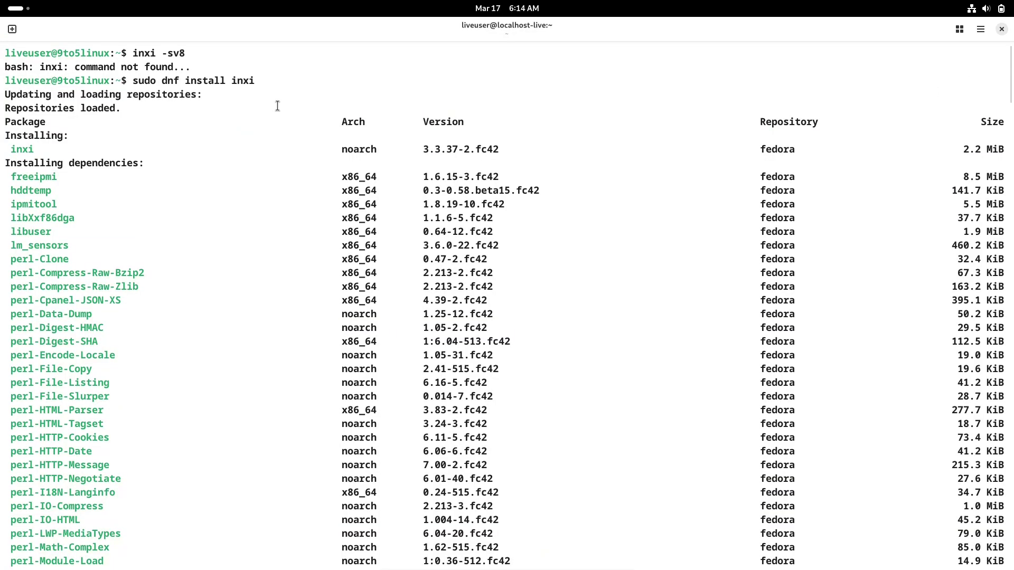
left_click_drag(1010, 101, 1005, 329)
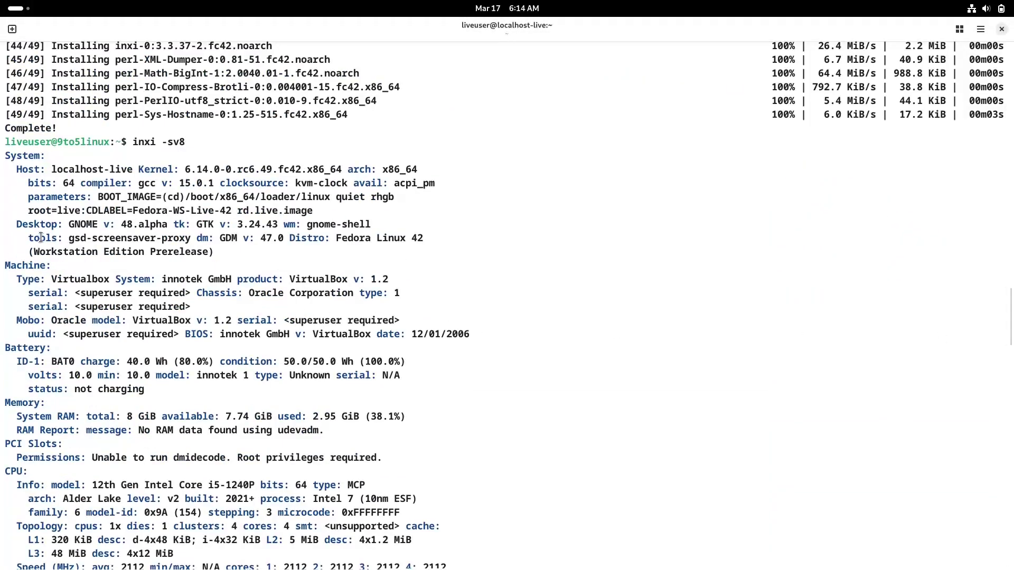
left_click_drag(180, 221, 671, 293)
left_click(990, 313)
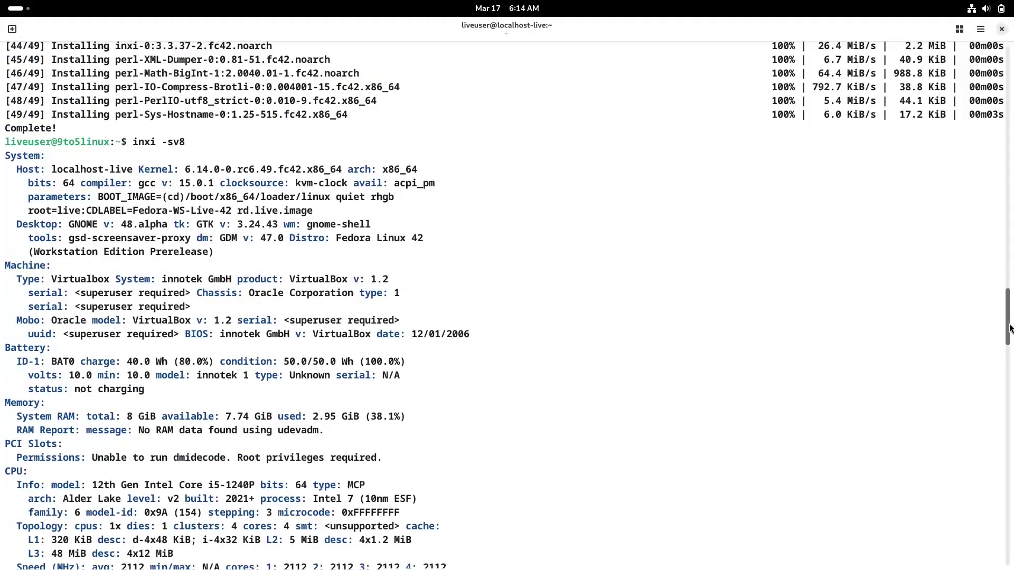
left_click_drag(1008, 318, 972, 536)
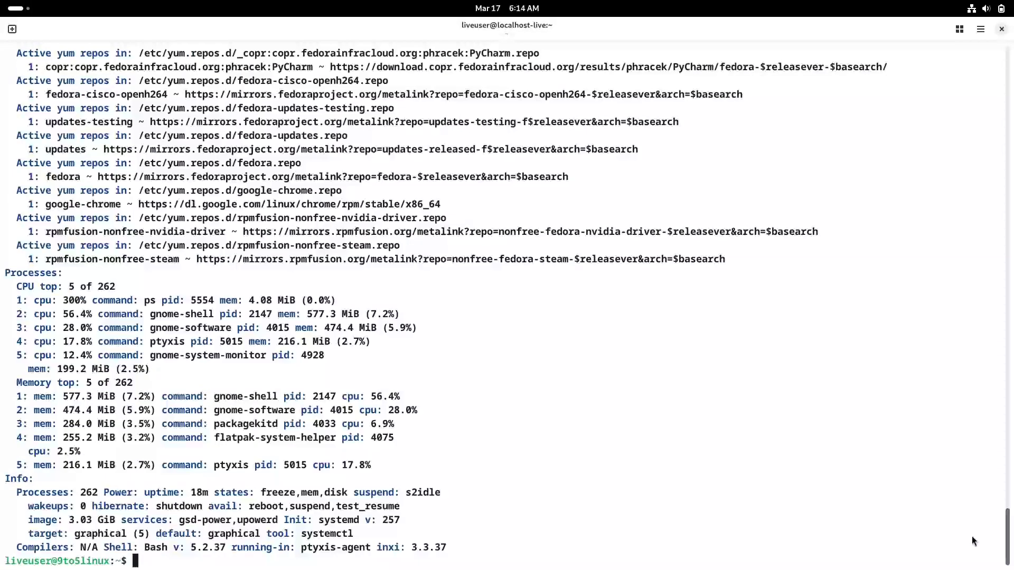
Run cat /etc/issue, then type exit.
type("cat /etc/")
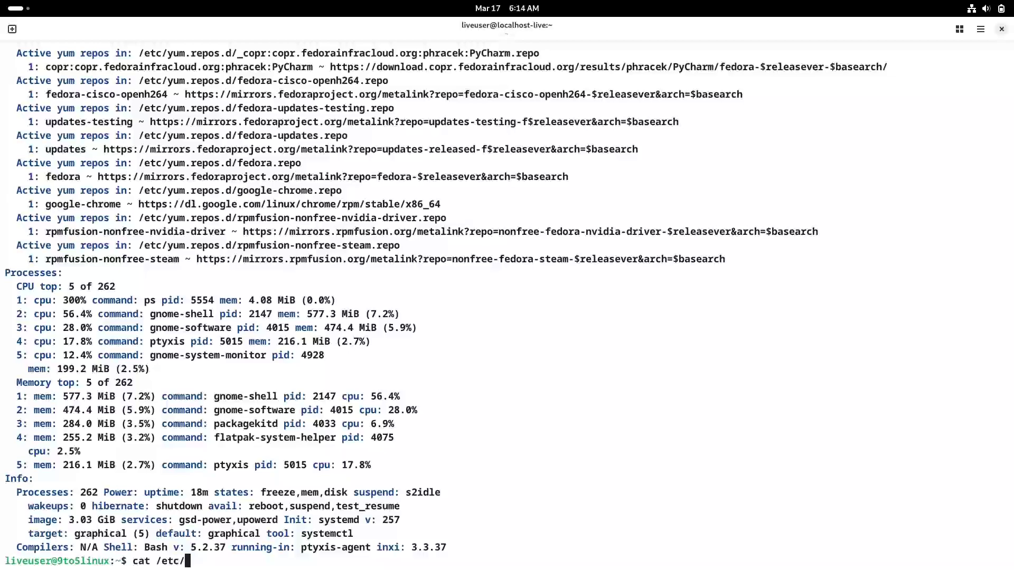
type("issue")
key("Return")
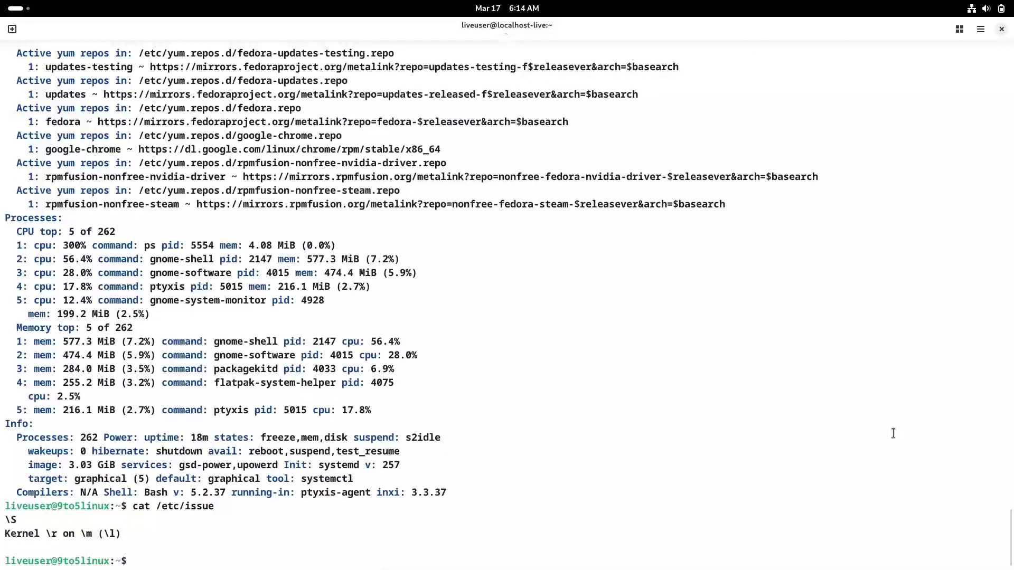
type("exit")
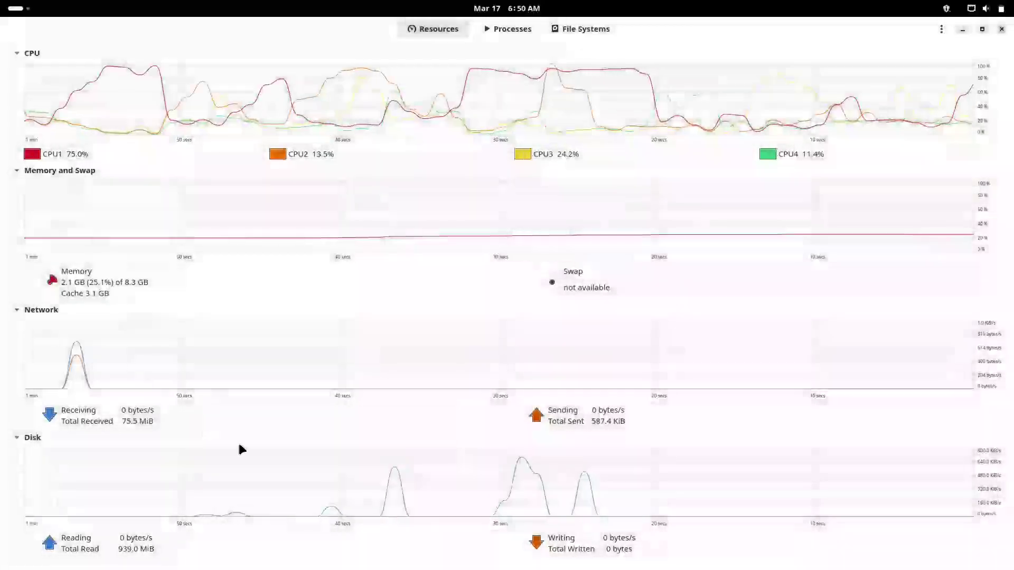
Browse System Monitor's Processes, File Systems and Resources tabs and About dialog, then close it.
left_click(505, 26)
scroll(693, 108, "down", 10)
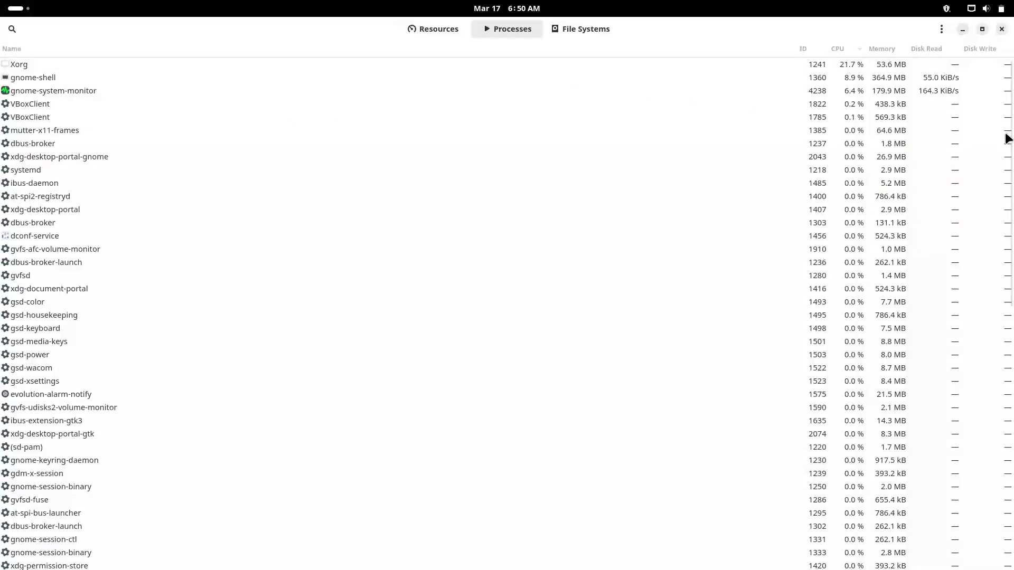
left_click(570, 31)
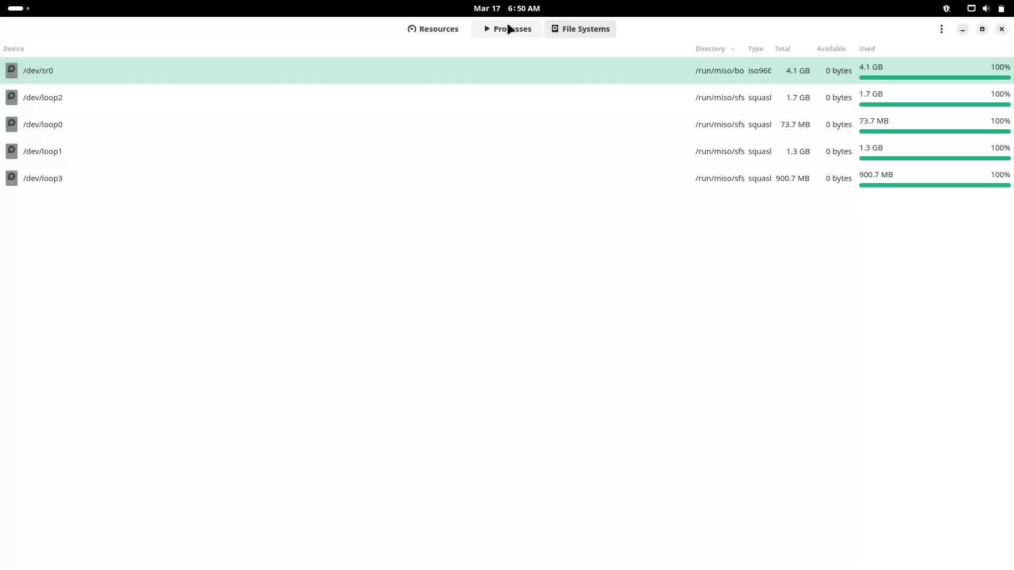
left_click(508, 29)
left_click(446, 26)
left_click(941, 29)
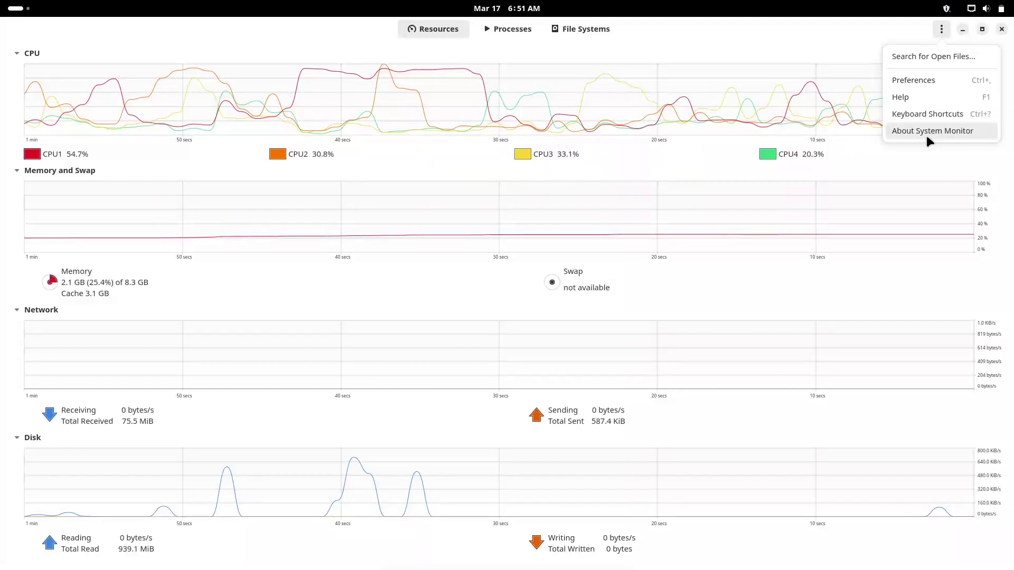
left_click(926, 136)
left_click(590, 120)
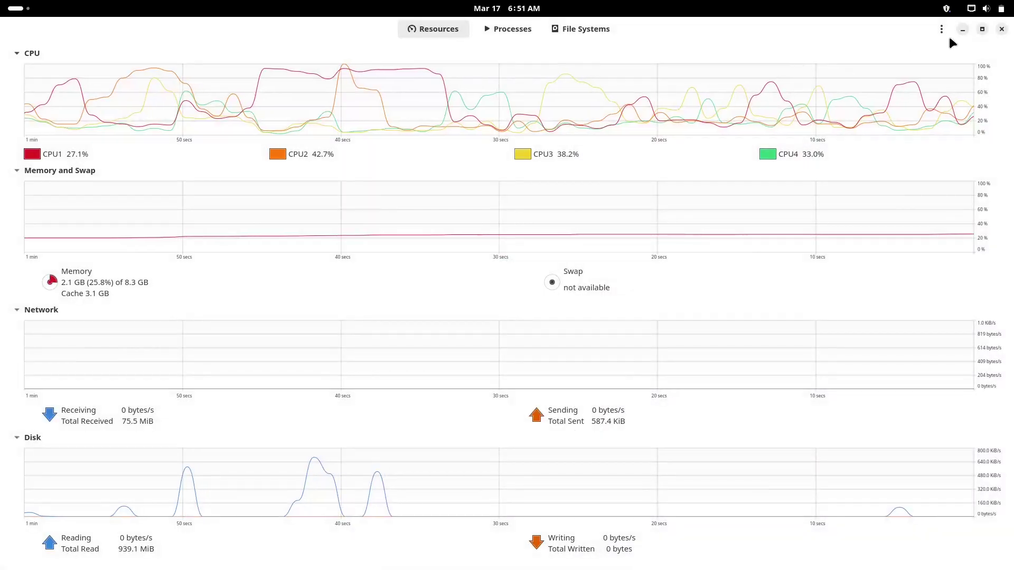
left_click(1001, 28)
View Tweaks' About dialog and its settings pages through Startup Applications, then close Tweaks.
left_click(404, 144)
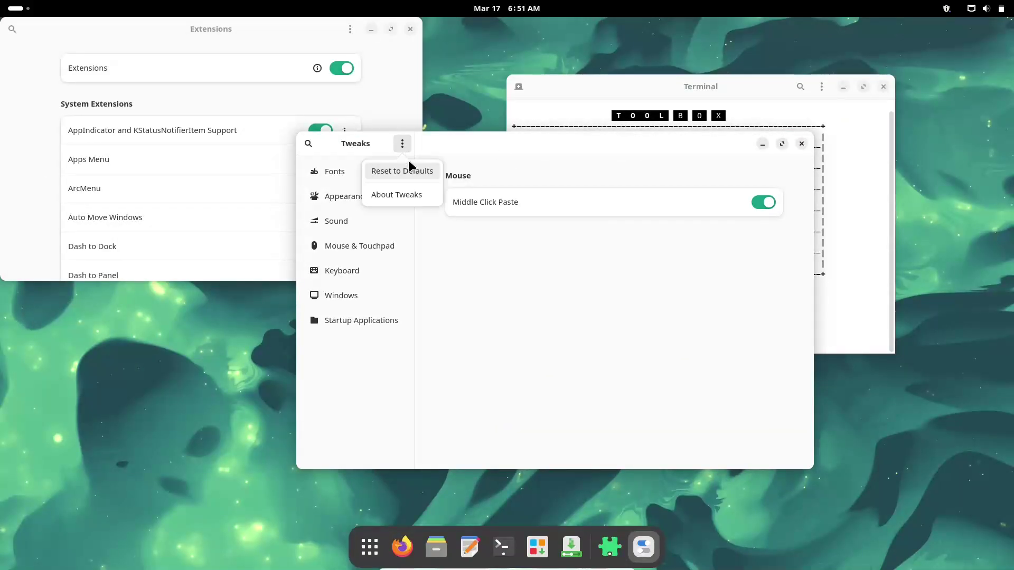
left_click(412, 191)
left_click(637, 157)
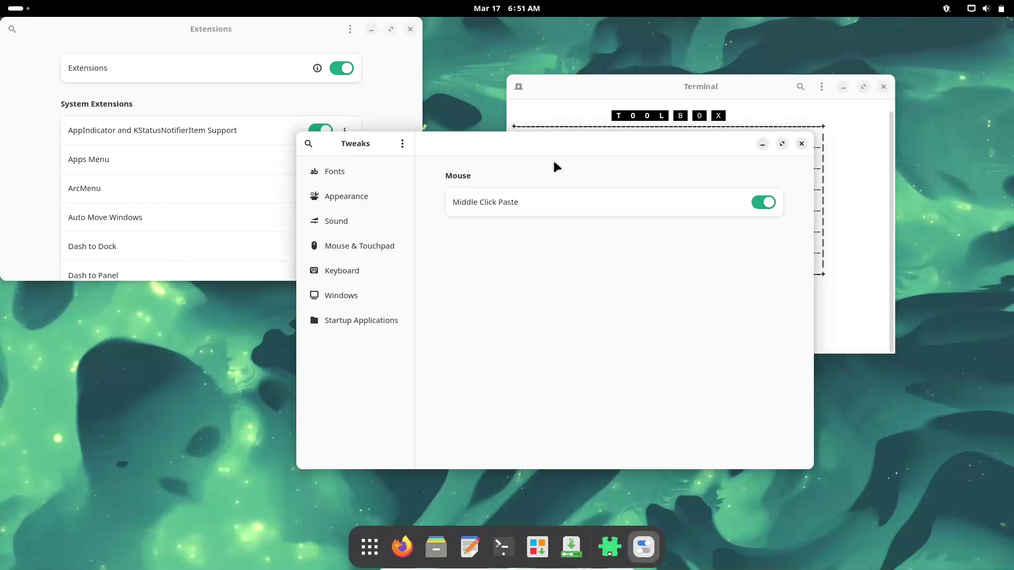
left_click(381, 194)
left_click(381, 217)
left_click(380, 245)
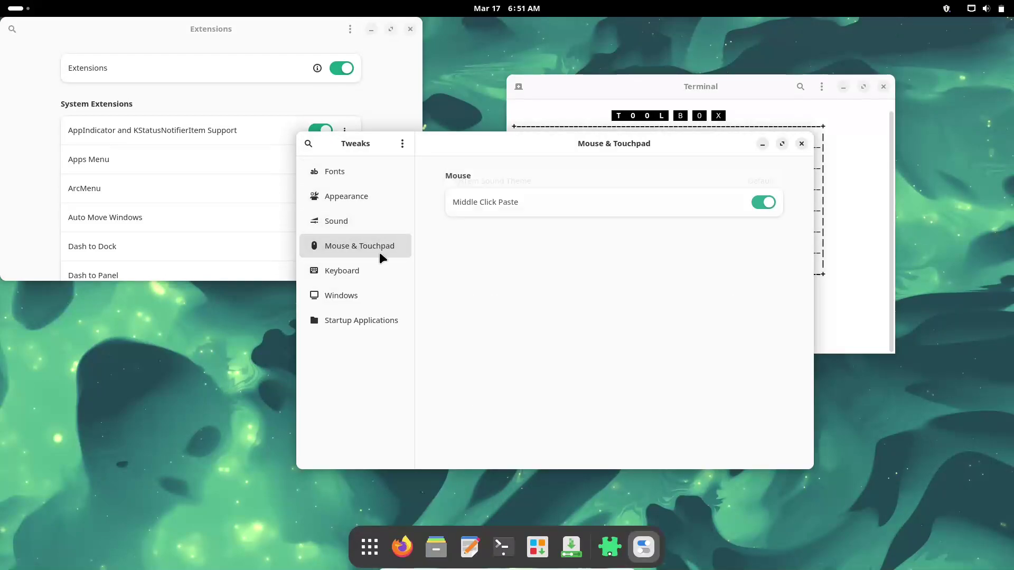
left_click(373, 272)
left_click(374, 294)
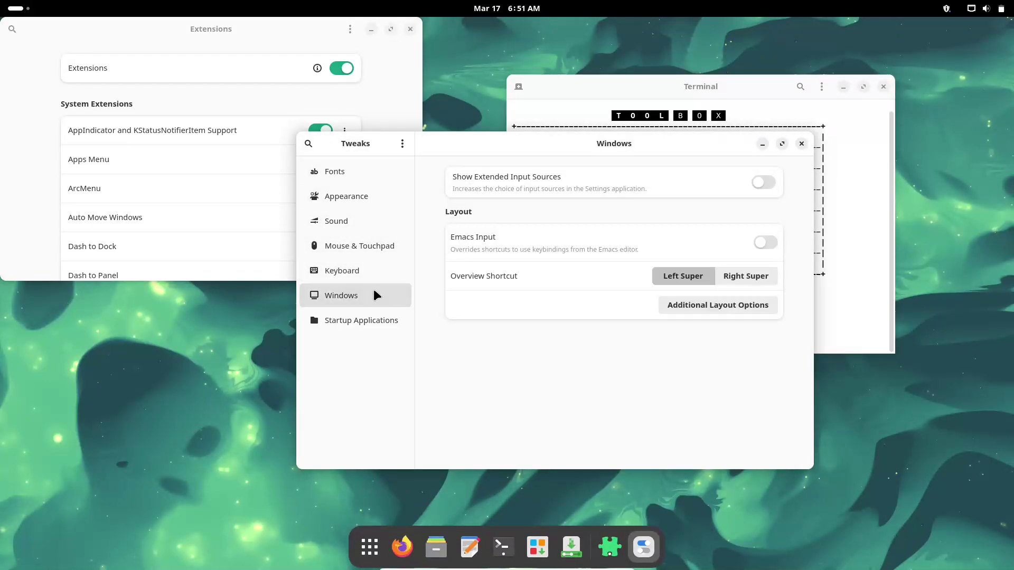
left_click_drag(806, 301, 809, 428)
left_click(365, 317)
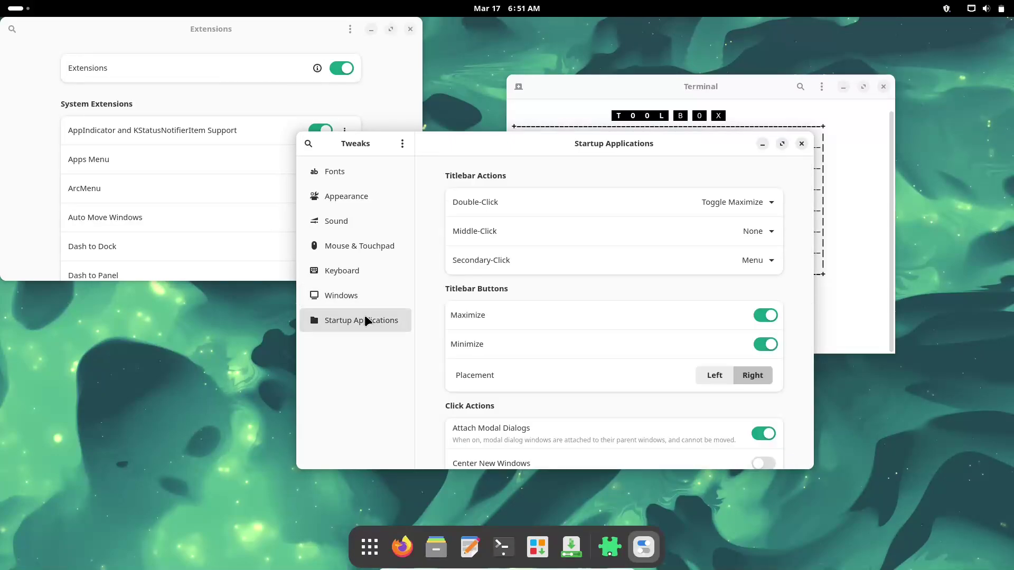
left_click(801, 143)
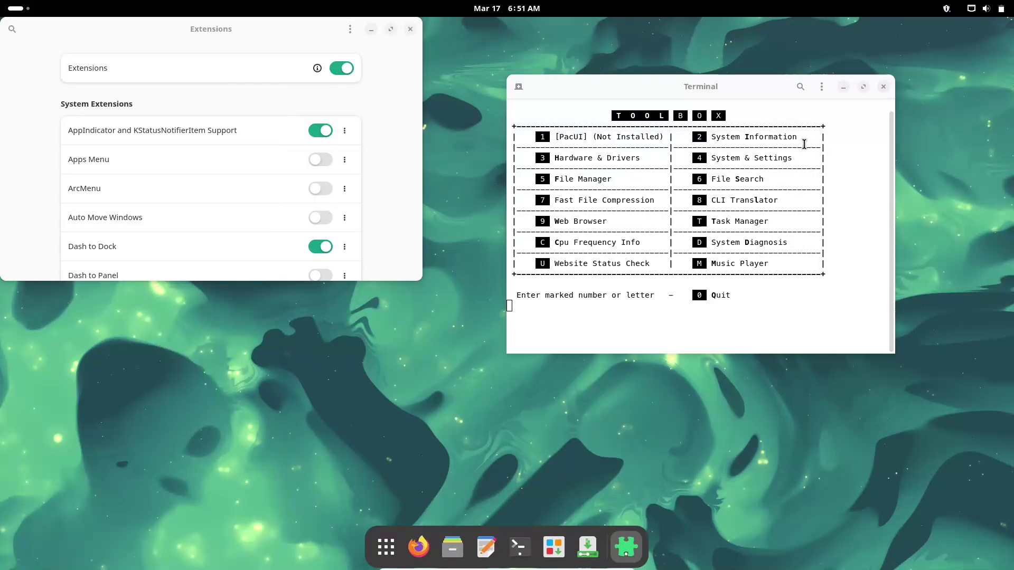
Close the terminal window.
left_click(821, 87)
left_click(883, 86)
left_click(883, 86)
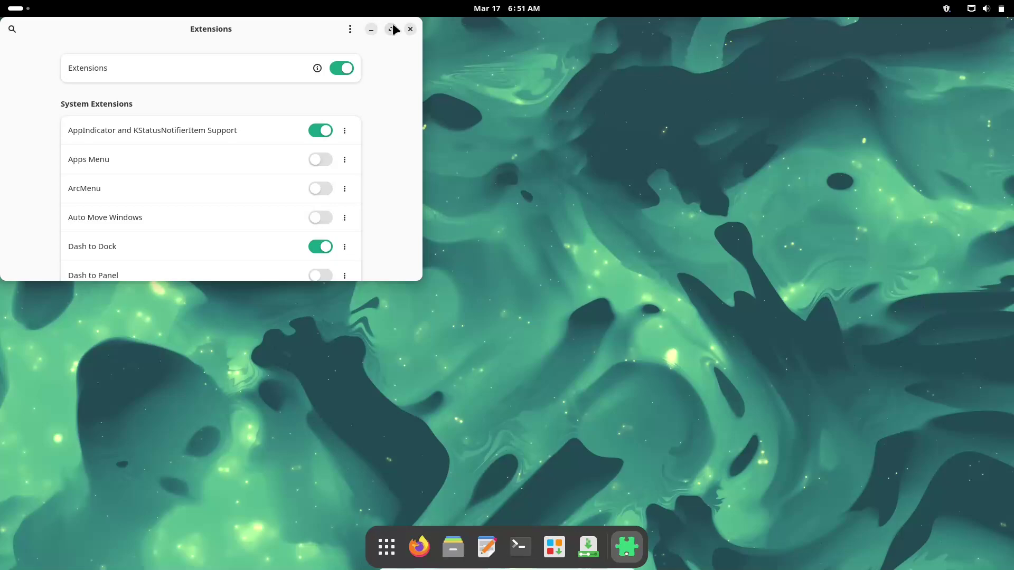
Maximise Extensions, view its About dialog, then close it.
left_click(391, 29)
left_click(941, 29)
left_click(906, 73)
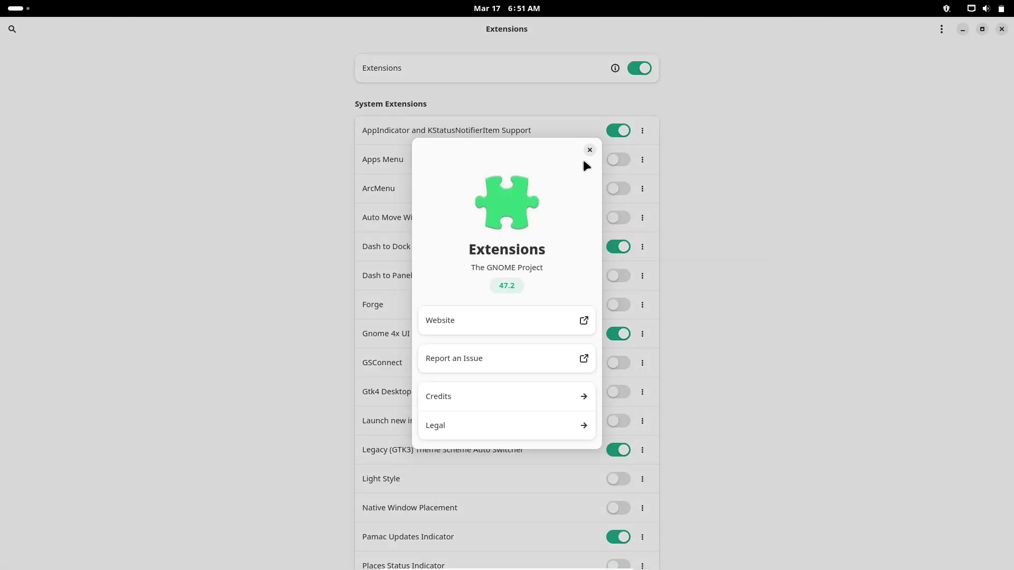
left_click(589, 151)
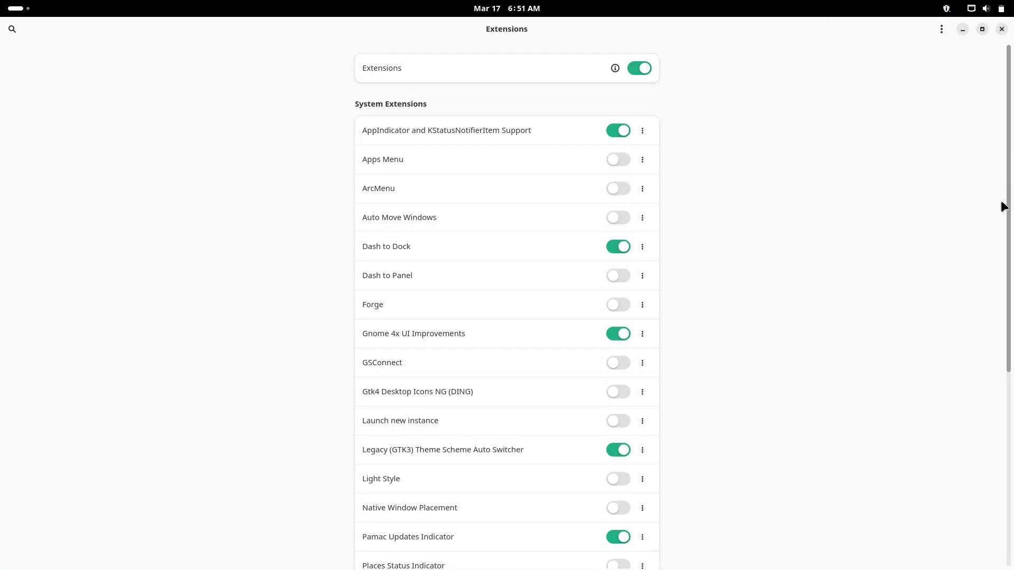
left_click_drag(1003, 206, 996, 385)
left_click(1001, 31)
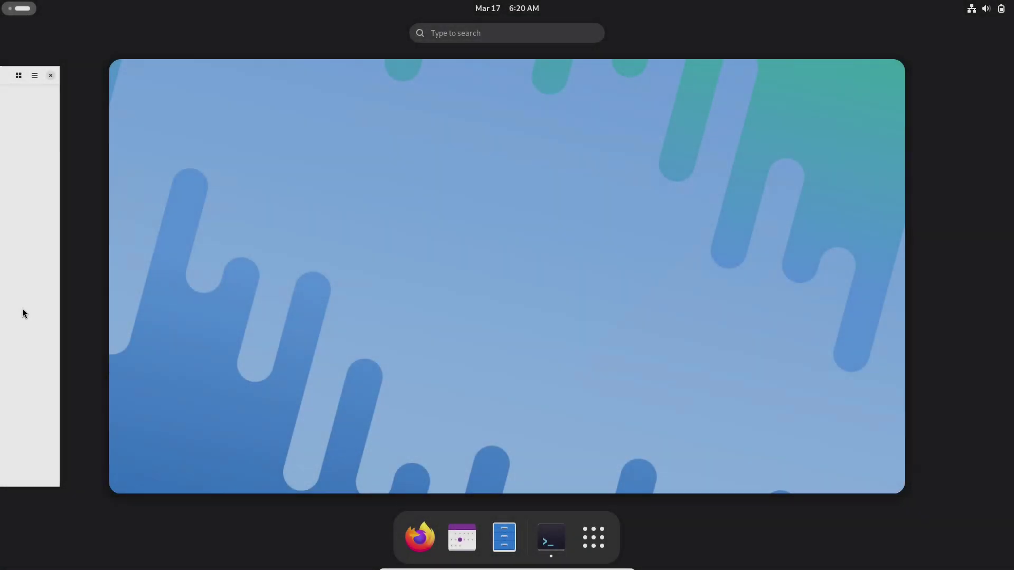
Highlight the sestatus command, its 'enabled' status line and the SELinuxfs mount line.
left_click(23, 313)
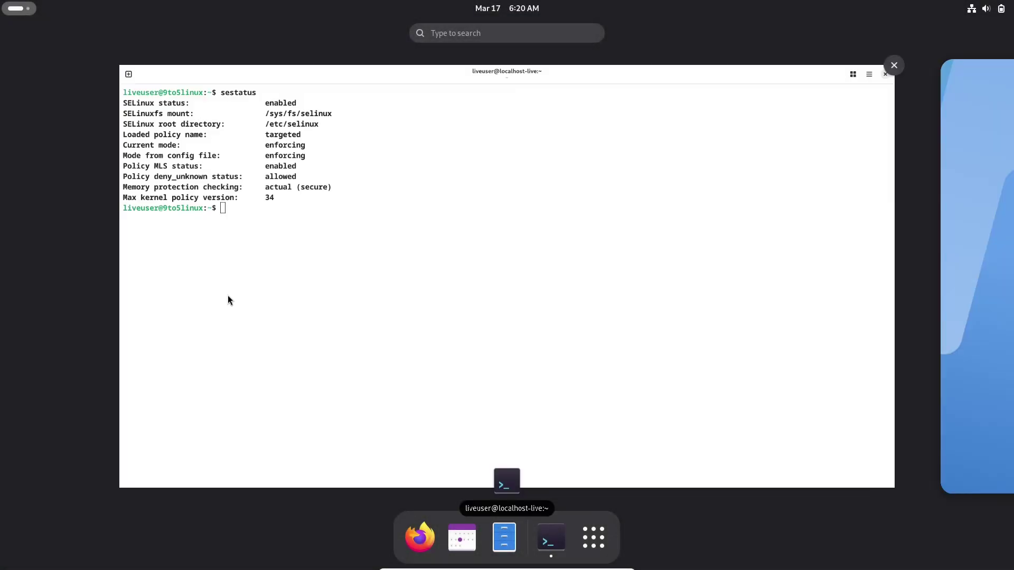
left_click(340, 282)
left_click_drag(179, 54, 132, 53)
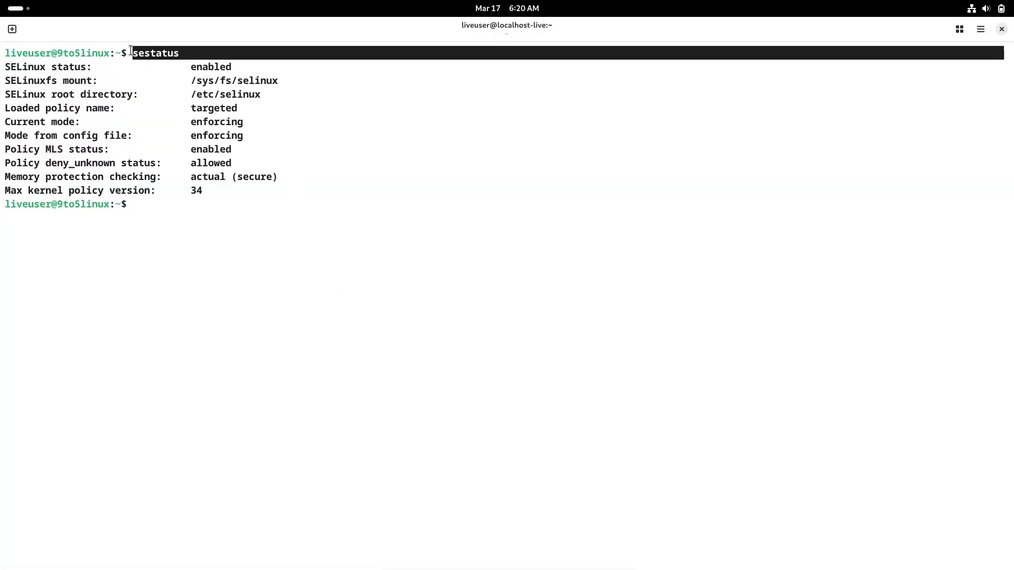
left_click(253, 373)
left_click_drag(5, 66, 248, 67)
left_click(281, 238)
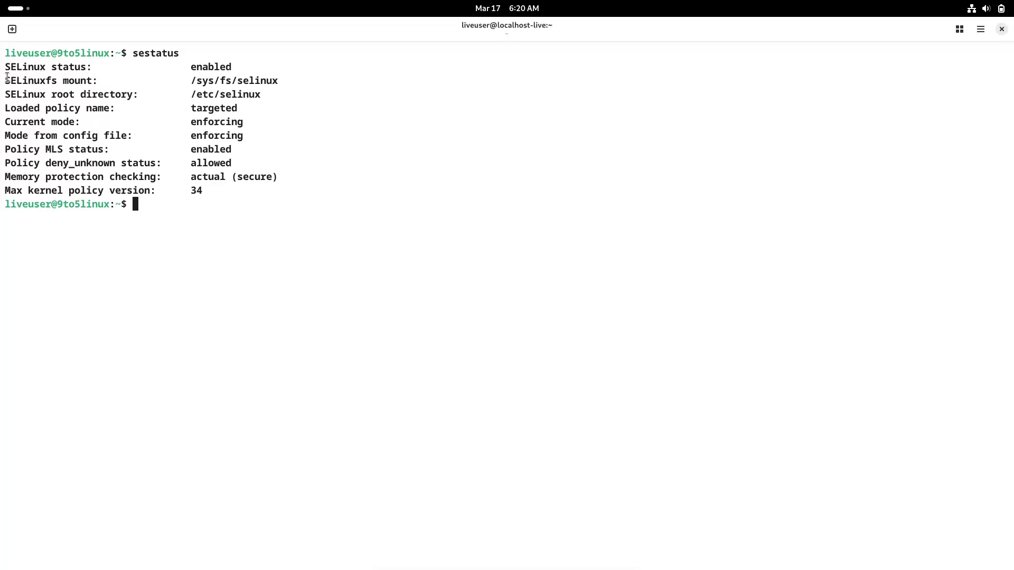
left_click_drag(7, 77, 289, 81)
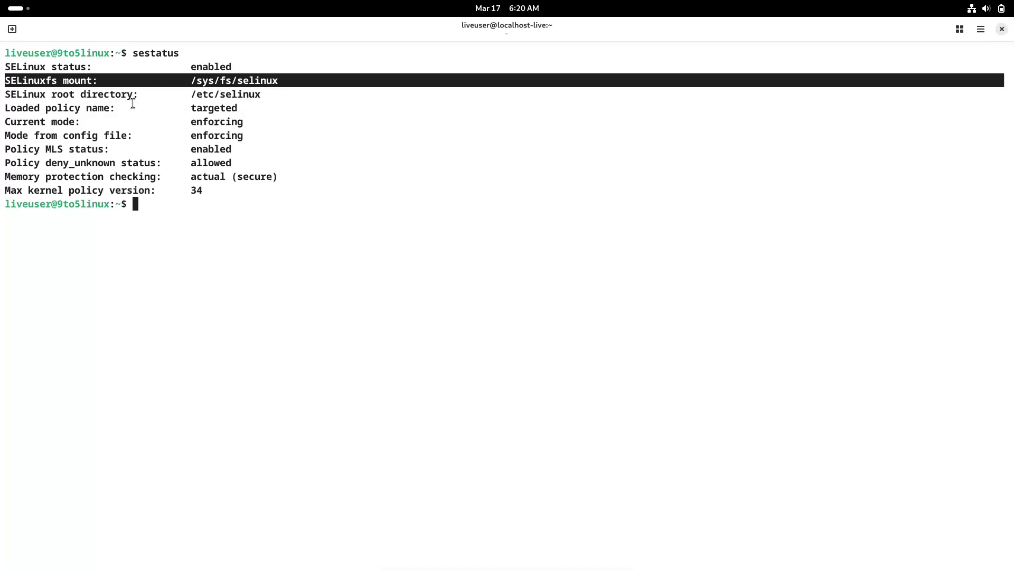
Highlight the remaining sestatus lines, from root directory through max kernel policy version.
left_click_drag(10, 95, 166, 93)
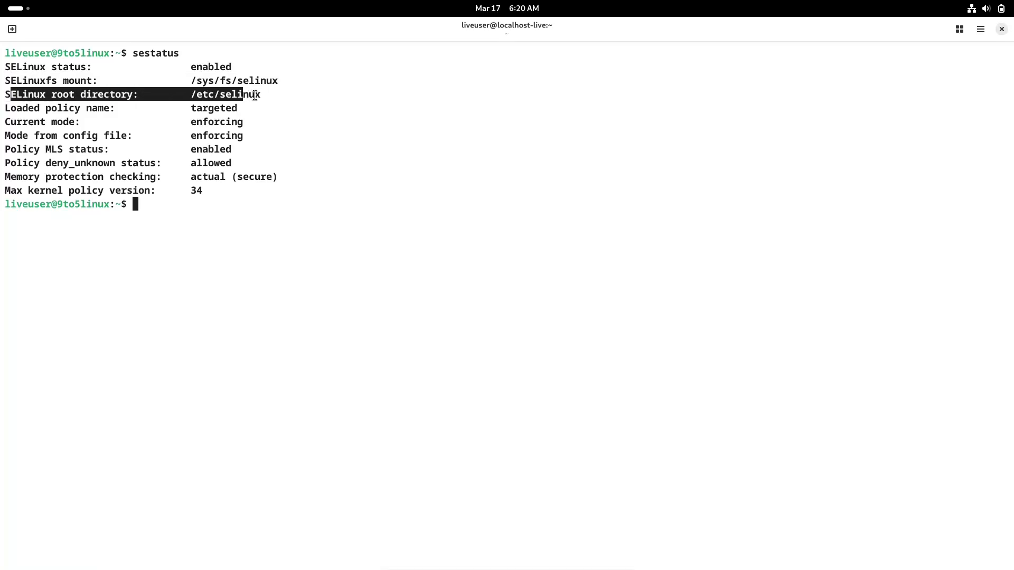
left_click_drag(255, 95, 264, 96)
left_click_drag(5, 109, 246, 113)
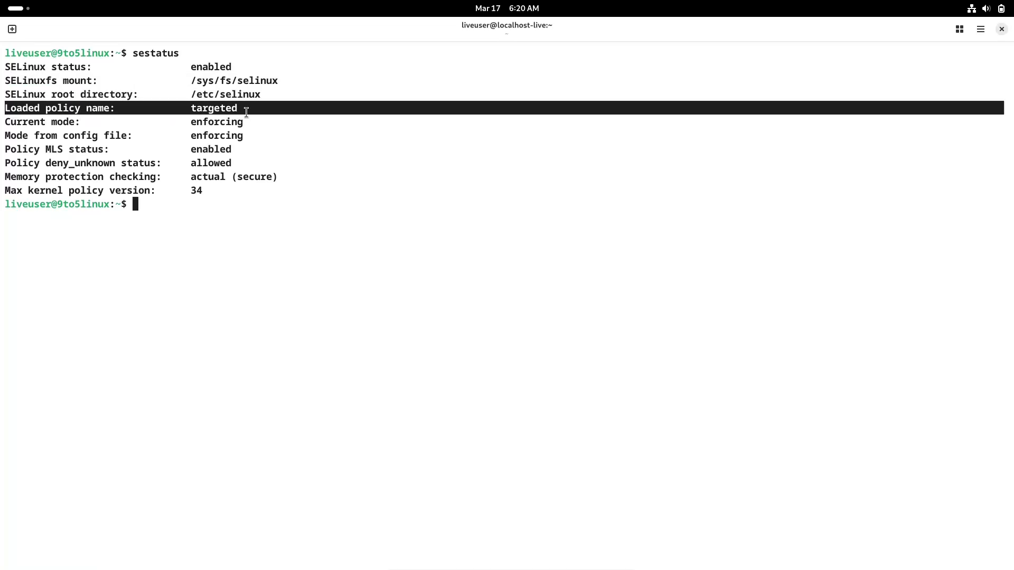
left_click_drag(5, 121, 257, 120)
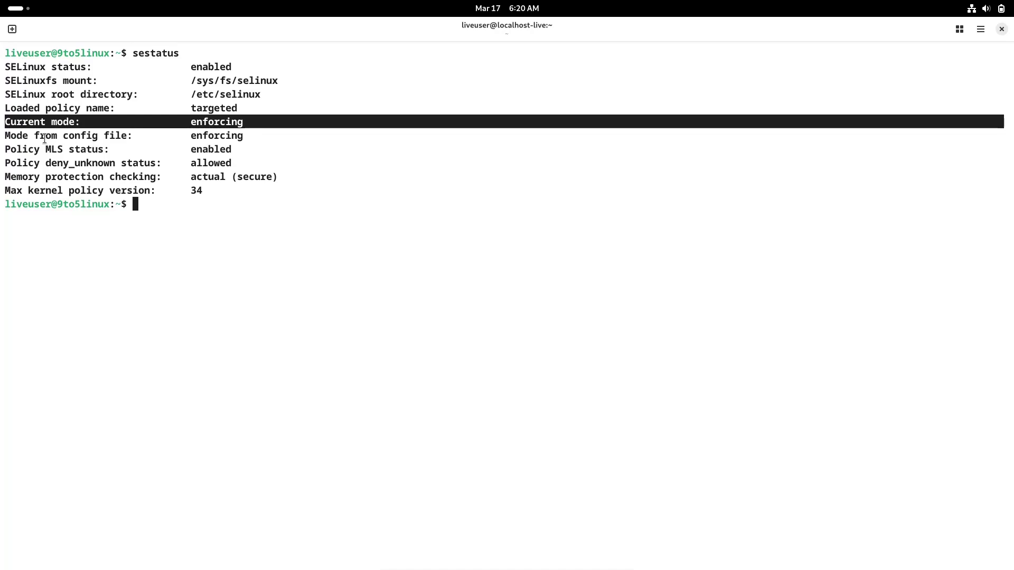
left_click_drag(5, 136, 244, 136)
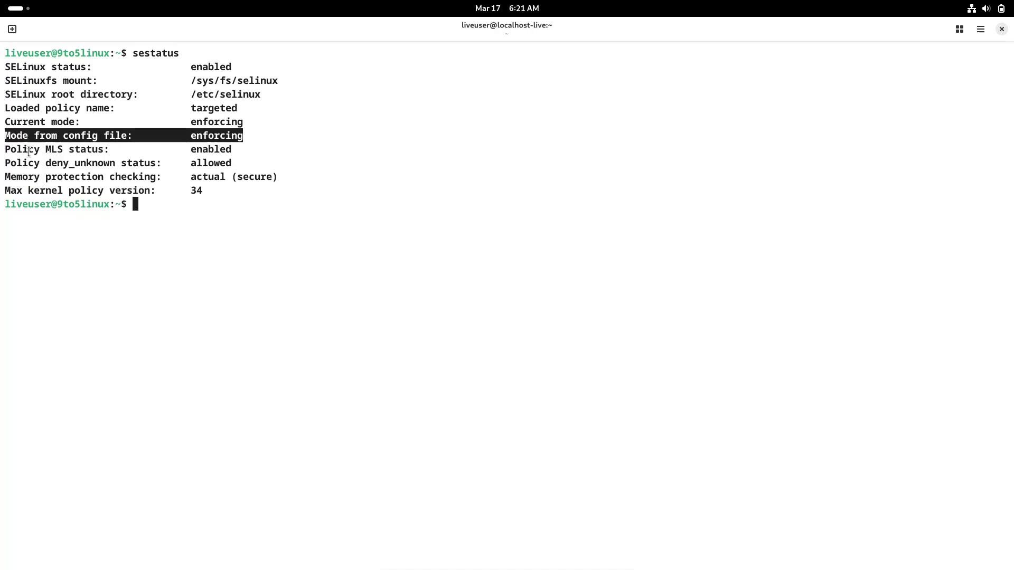
left_click_drag(5, 149, 248, 150)
left_click_drag(5, 162, 247, 162)
left_click_drag(5, 176, 100, 172)
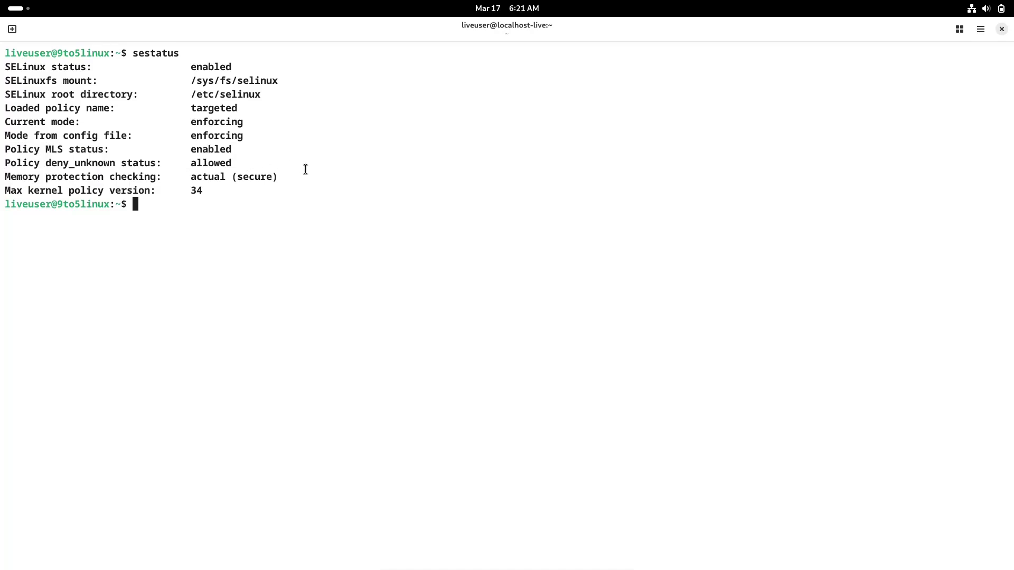
triple_click(52, 178)
left_click_drag(5, 190, 209, 190)
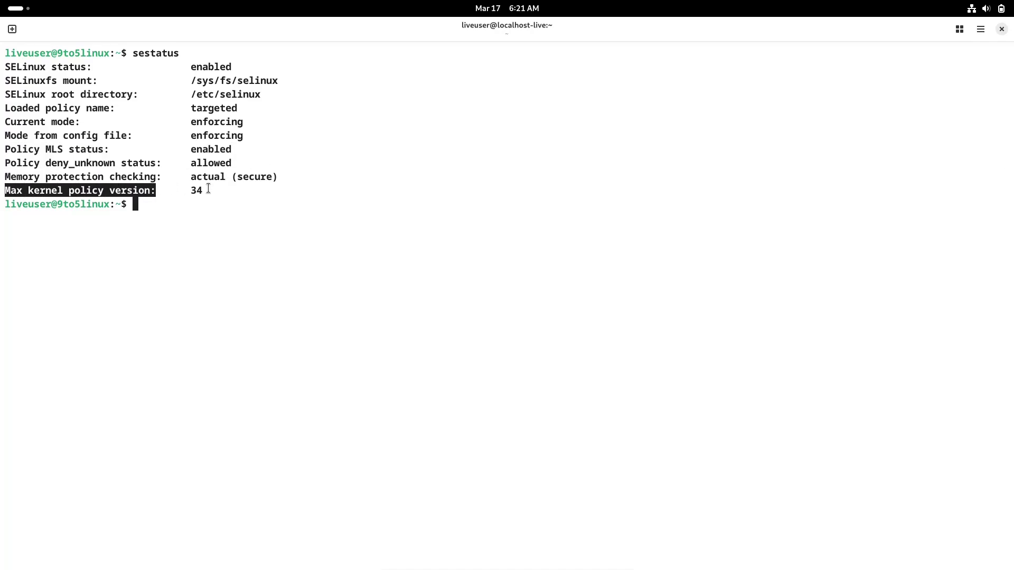
Clear the highlight and exit the terminal.
left_click(208, 234)
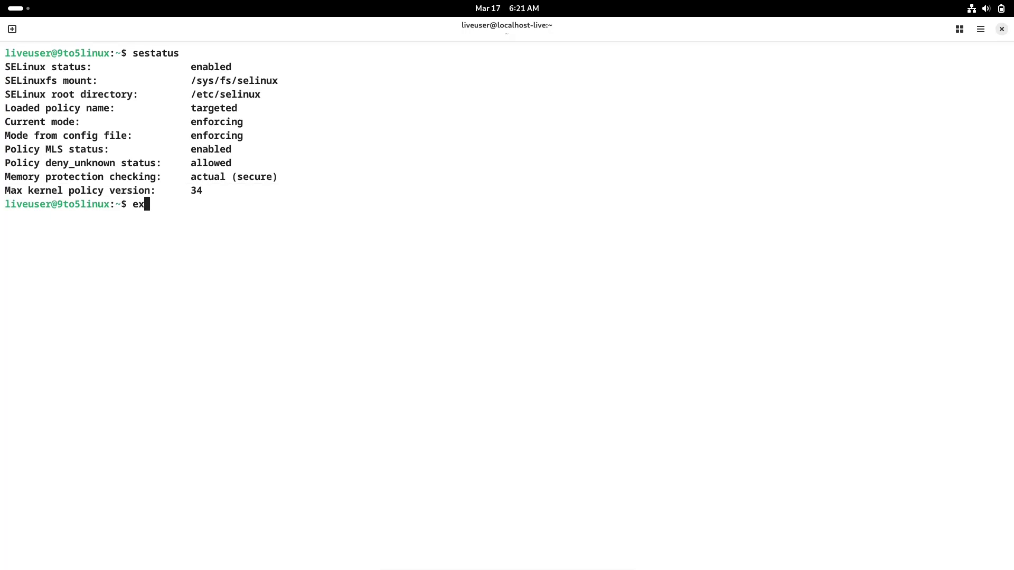
type("exit")
key("Return")
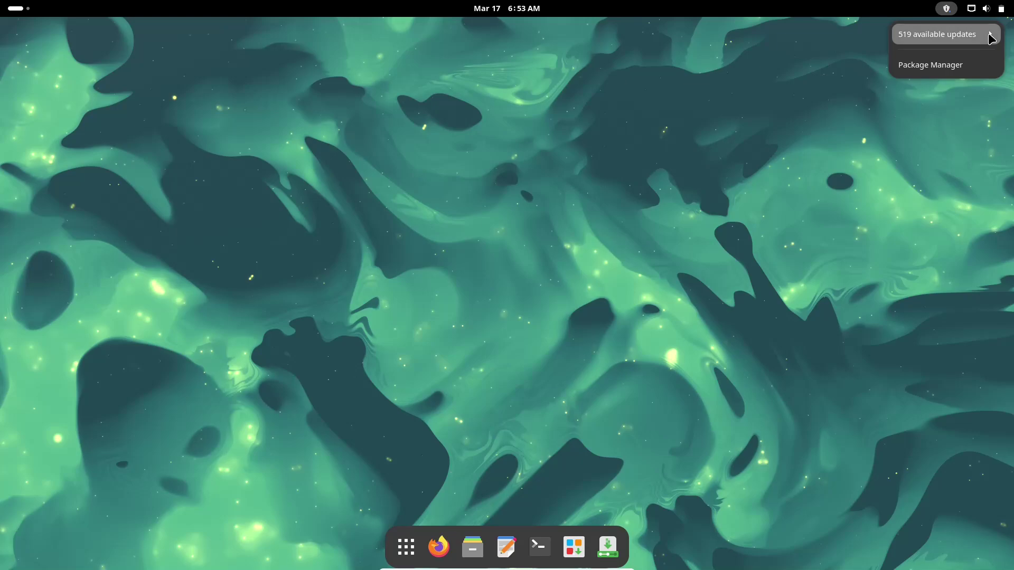
Scroll through the 519 available updates, dismiss the list, and launch Software on its updates.
left_click(930, 35)
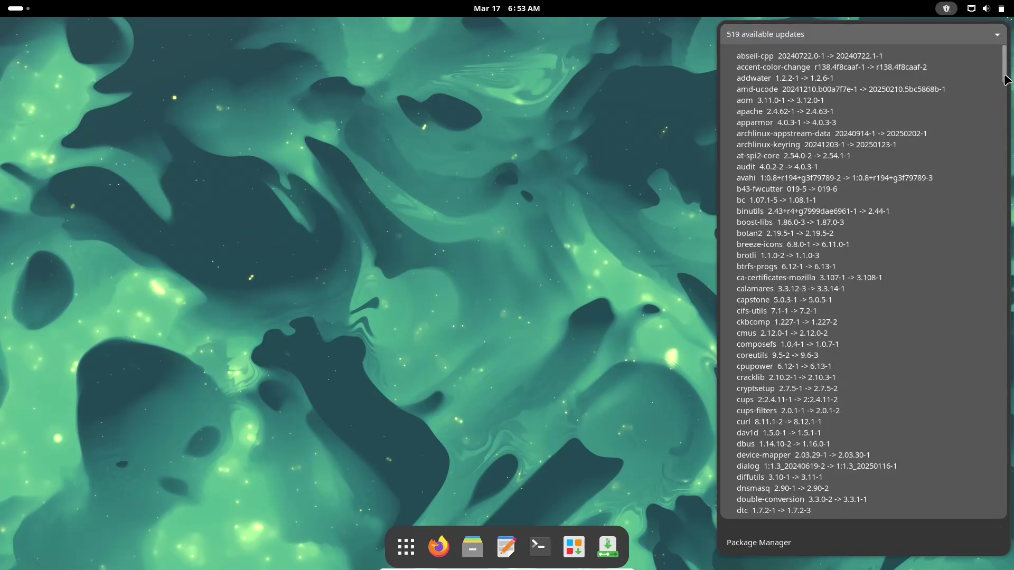
left_click_drag(1006, 110, 999, 383)
left_click_drag(1000, 461, 969, 519)
left_click(480, 384)
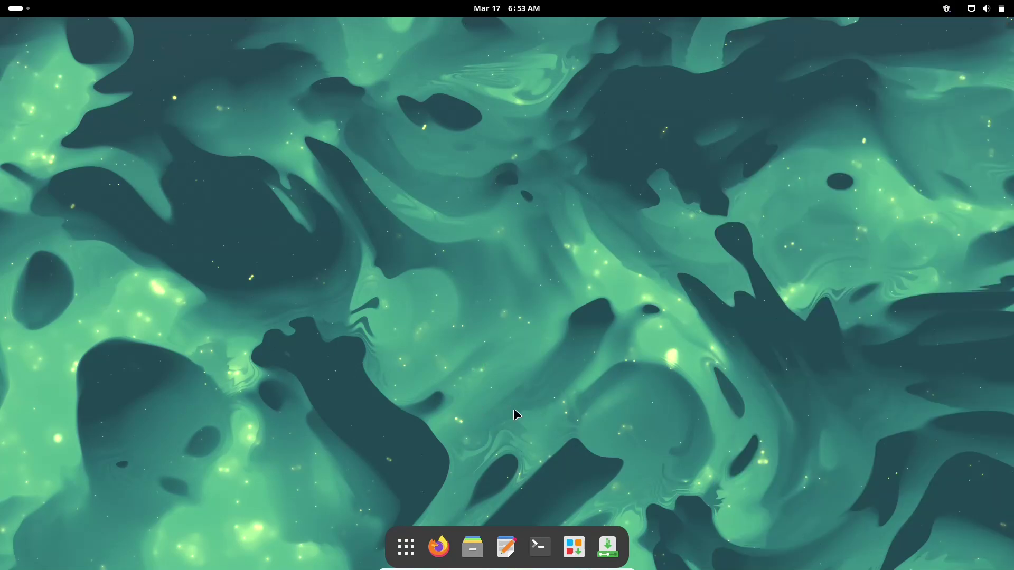
left_click(575, 547)
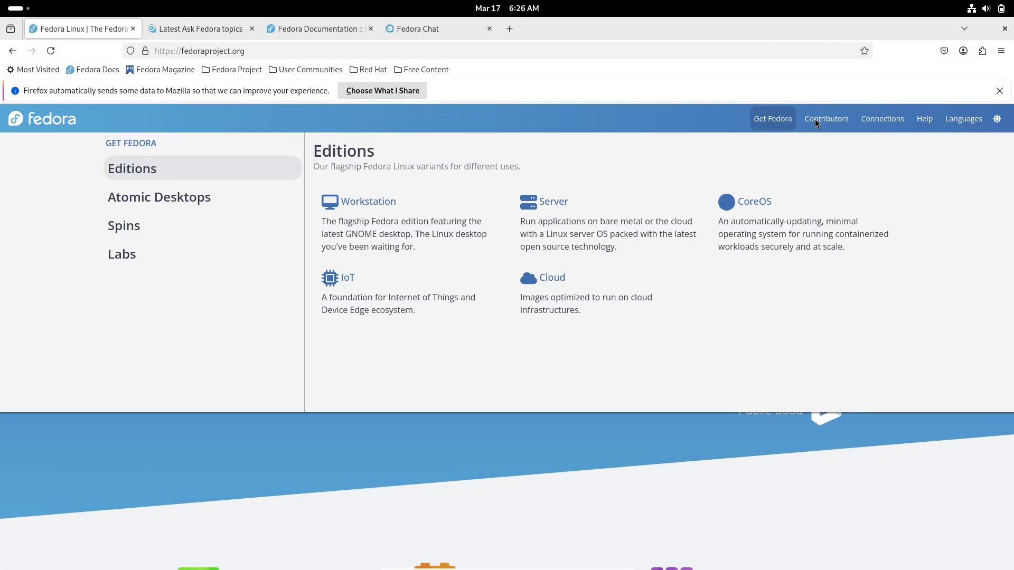
Look over the Connections and Help menus, then the Ask Fedora and Documentation tabs.
mouse_move(869, 122)
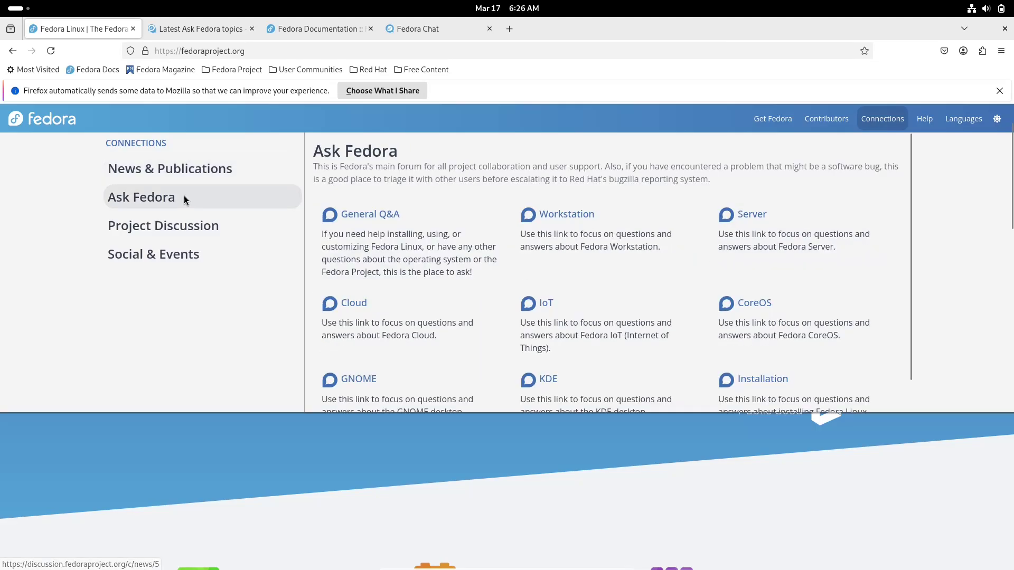
mouse_move(188, 233)
mouse_move(189, 253)
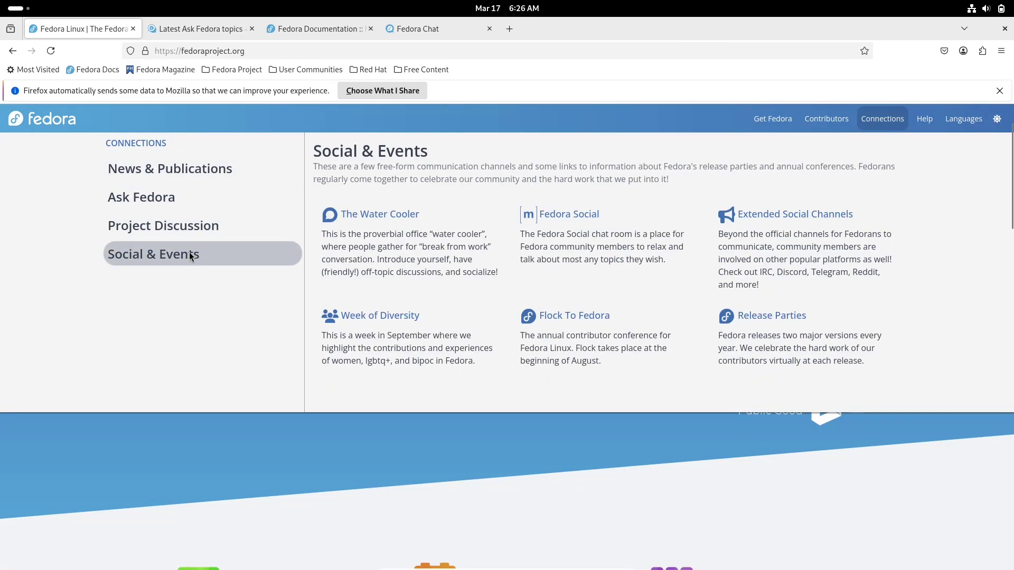
mouse_move(924, 122)
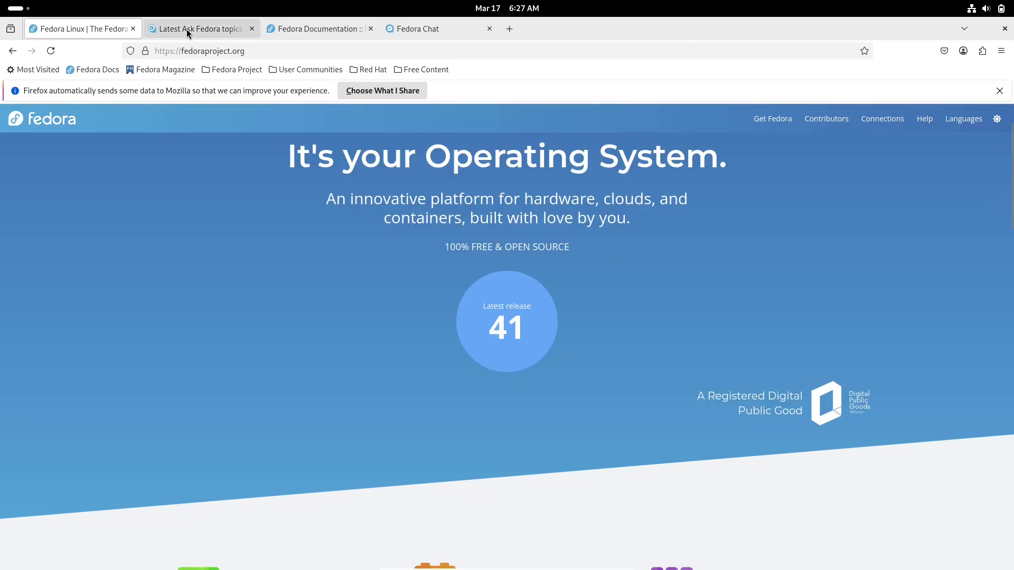
left_click(187, 30)
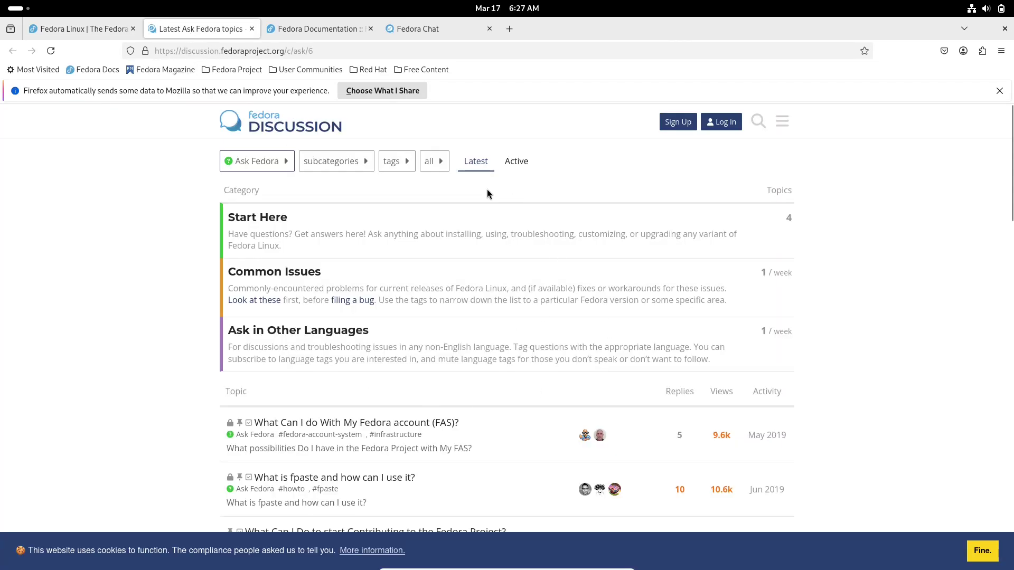
left_click(340, 30)
scroll(383, 313, "down", 3)
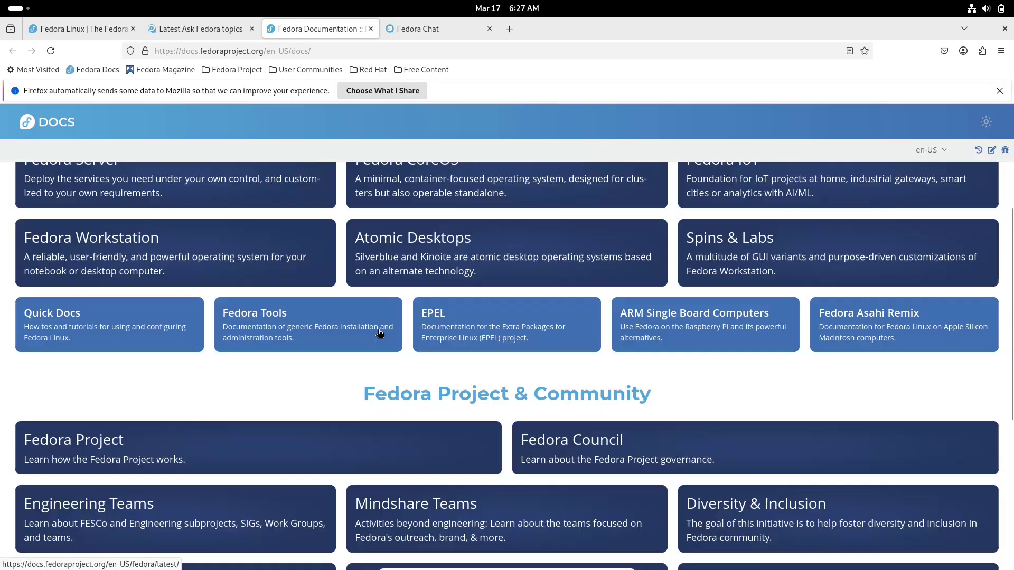
scroll(383, 314, "up", 3)
Visit the Fedora Chat tab, revisit Documentation and Ask Fedora, then return to Fedora Linux home.
left_click(425, 33)
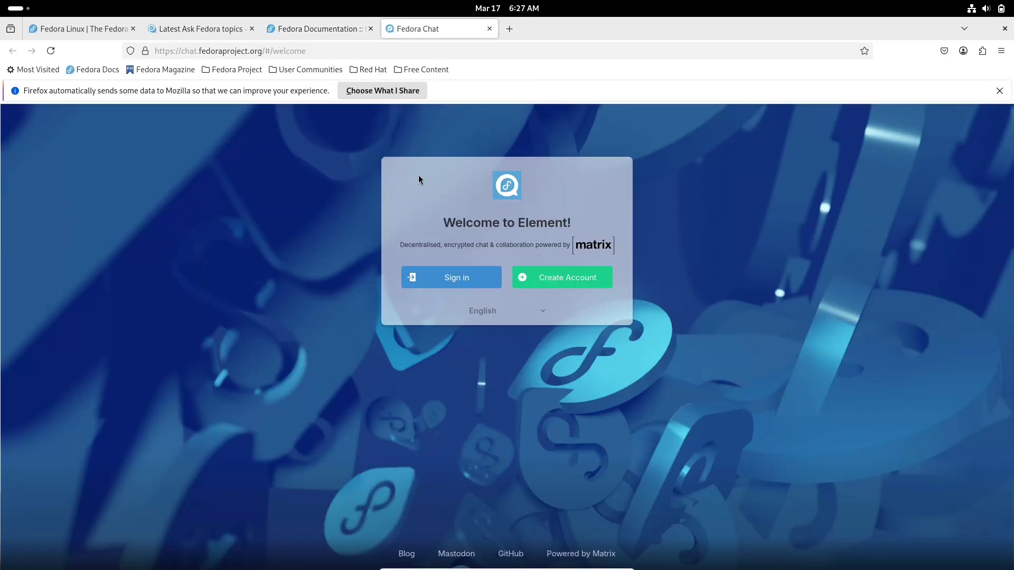
left_click(339, 31)
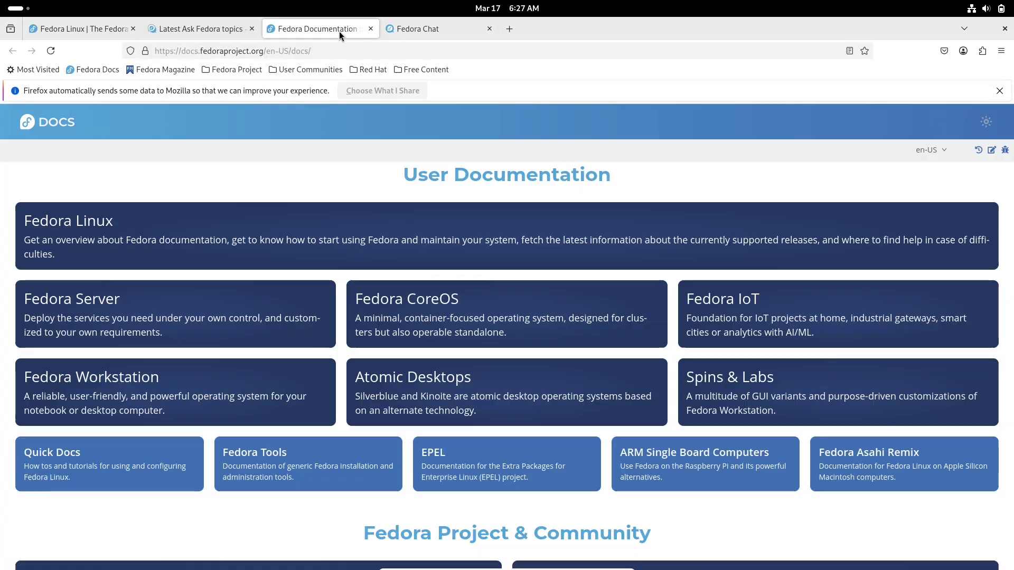
scroll(180, 256, "down", 6)
scroll(181, 255, "up", 3)
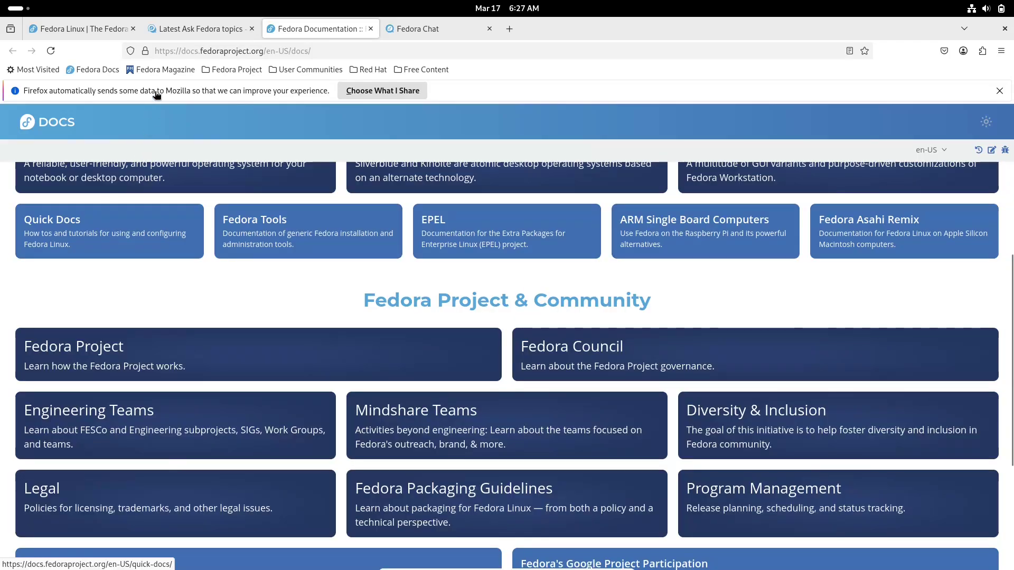
left_click(169, 33)
left_click(86, 32)
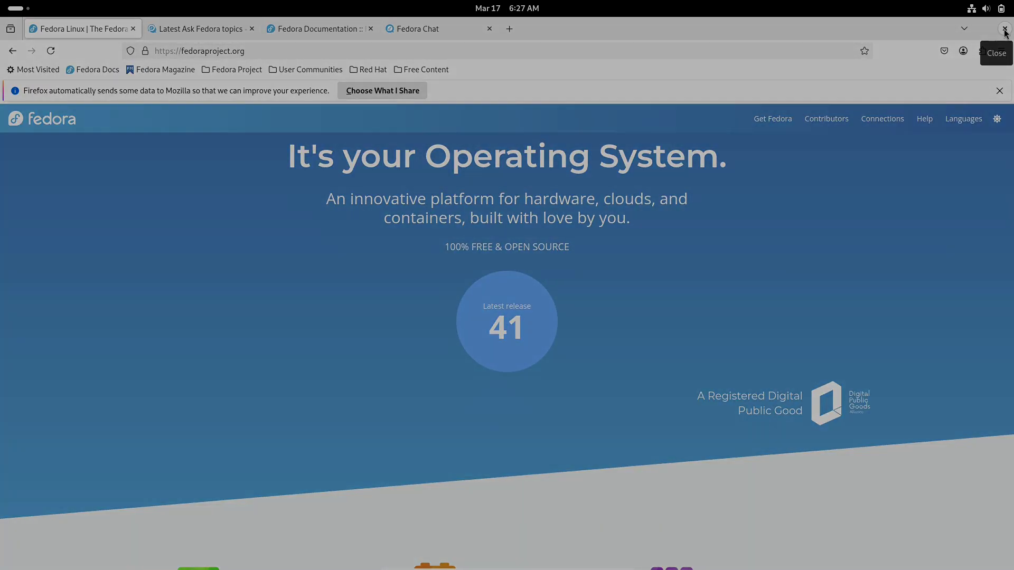
Browse the Manjaro Forum, Wiki, Branch compare and ArchWiki tabs.
left_click(1004, 30)
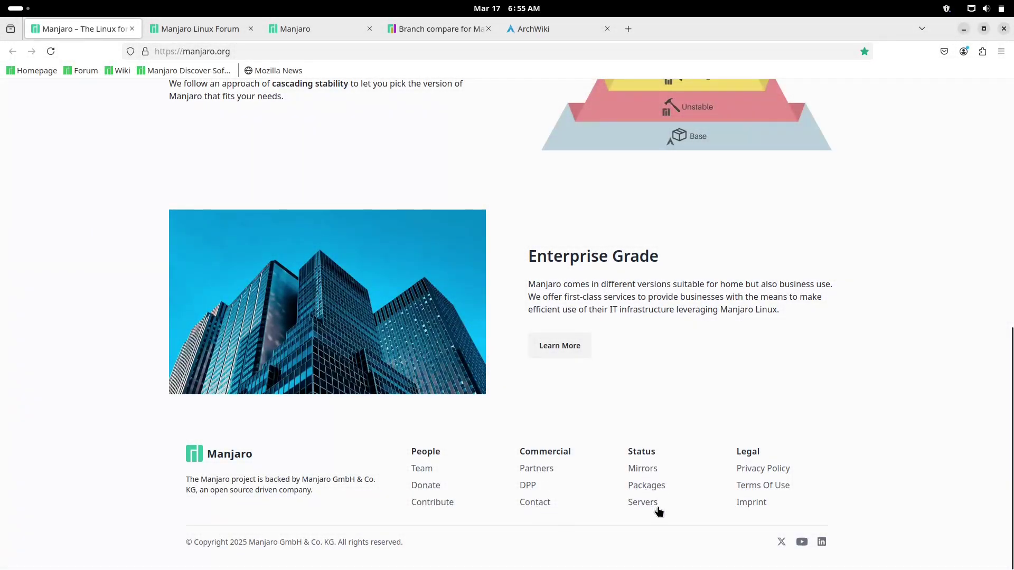
key("ctrl+Tab")
scroll(286, 269, "down", 3)
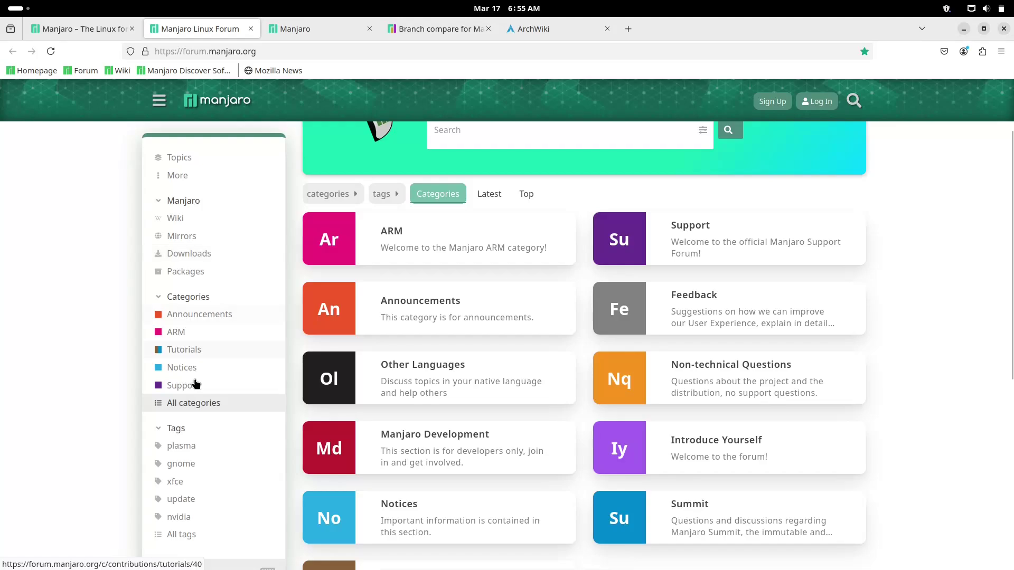
left_click(319, 31)
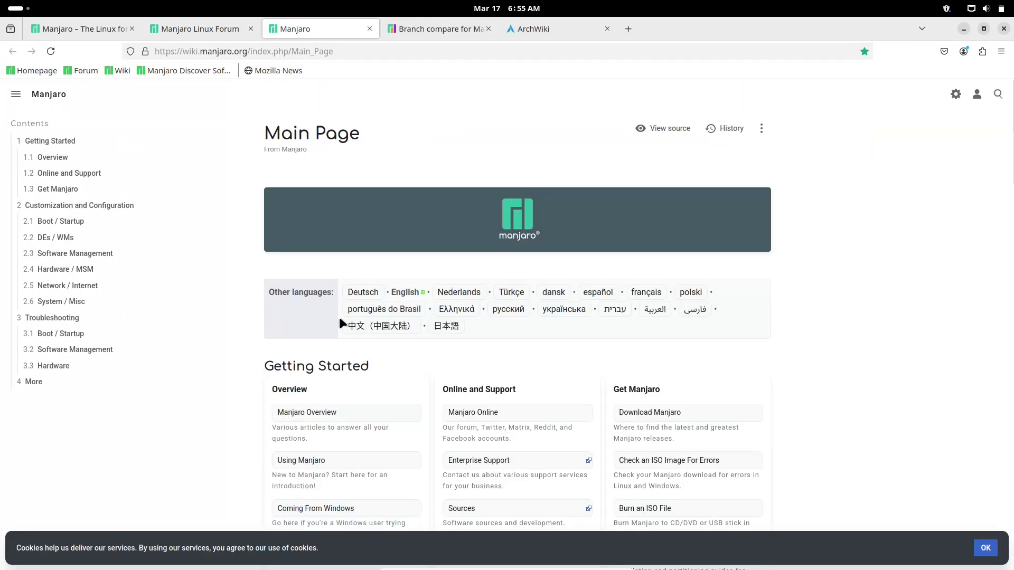
left_click(415, 35)
left_click(531, 32)
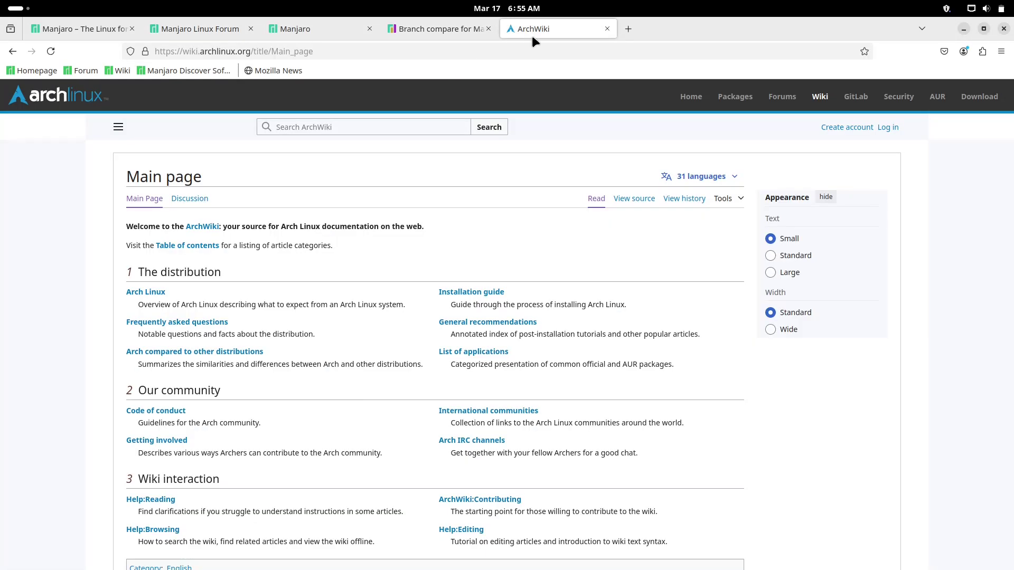
left_click(442, 31)
left_click(323, 32)
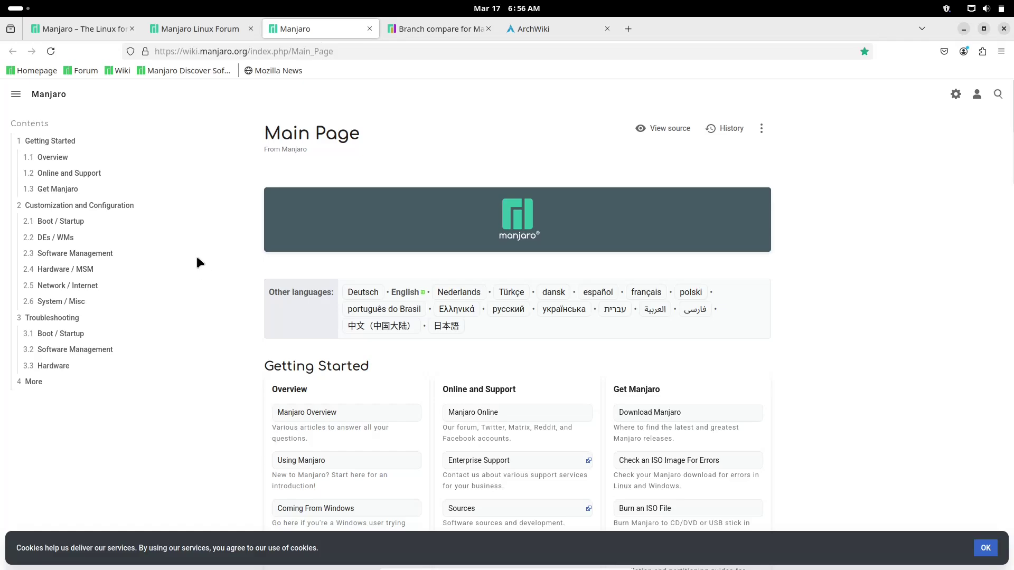
left_click(200, 37)
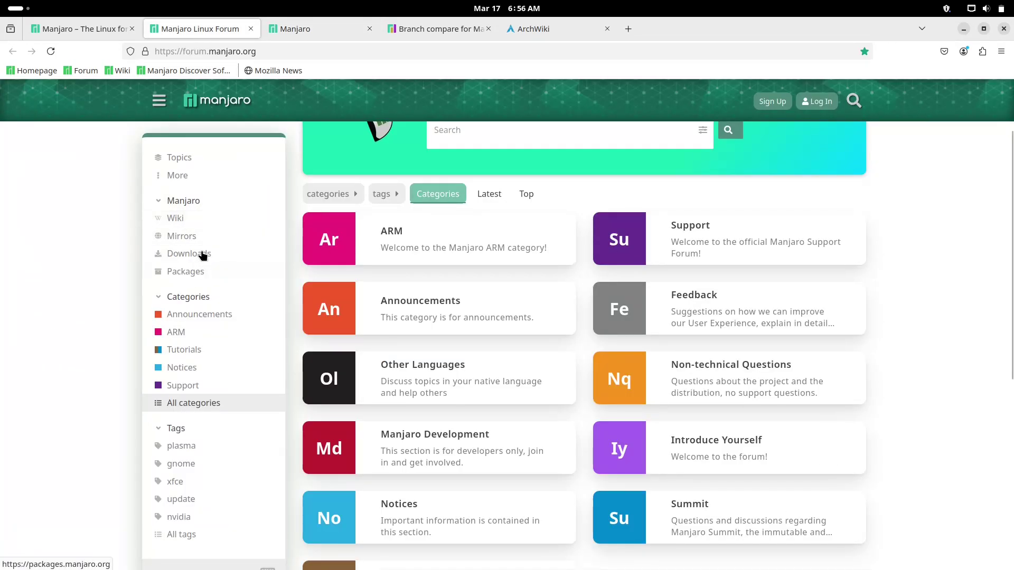
Open the forum's Announcements and Stable Updates listings, then go back.
left_click(216, 315)
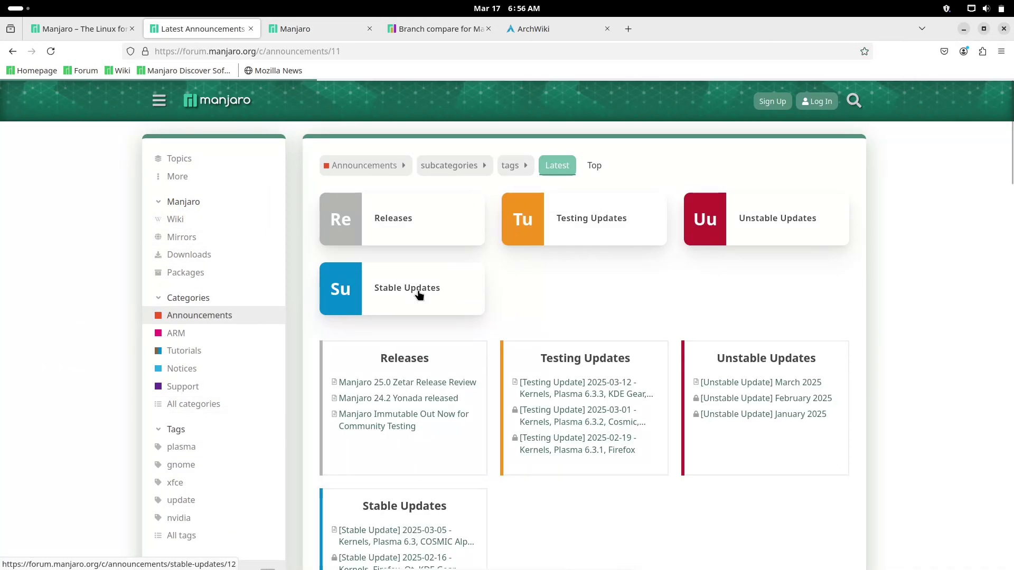
left_click(419, 294)
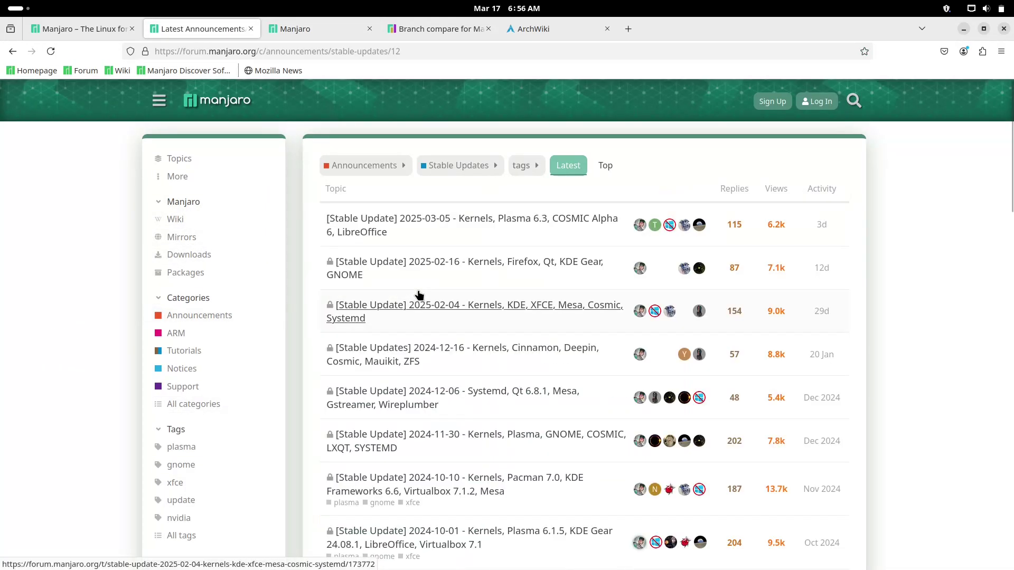
left_click(13, 51)
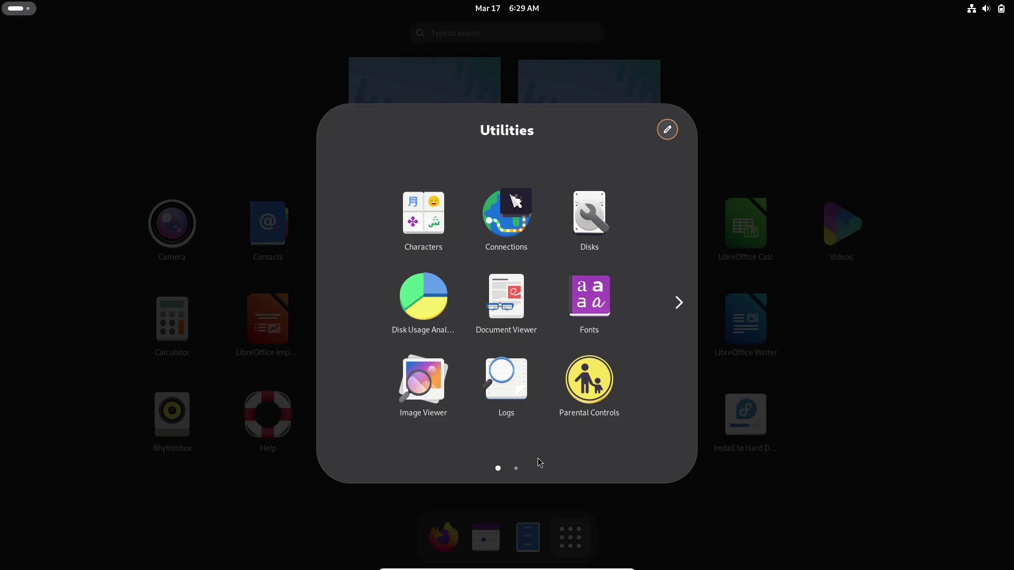
Peek into the Utilities folder, then toggle dark style on and back off in quick settings.
left_click(516, 468)
left_click(707, 164)
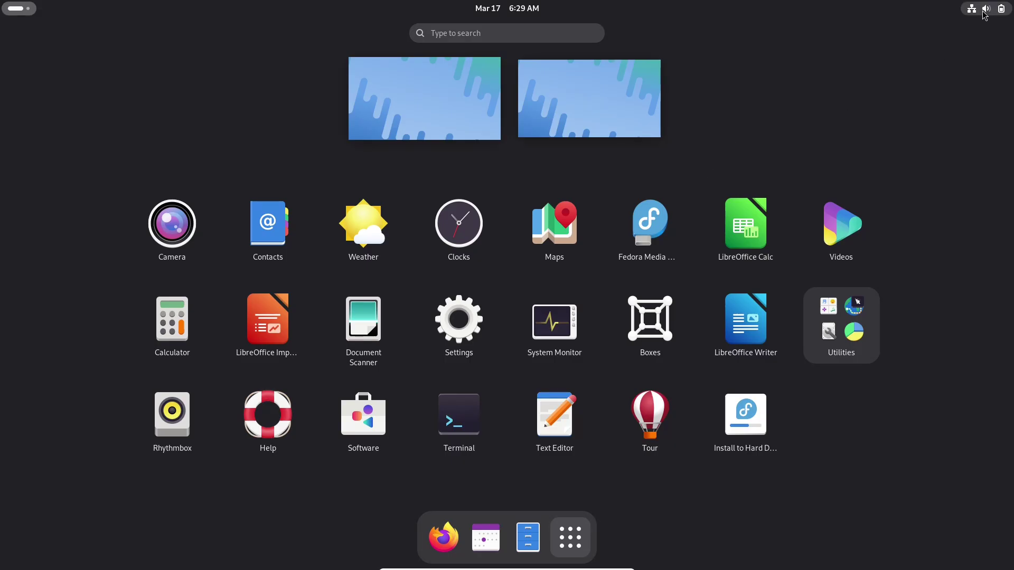
left_click(985, 8)
left_click(841, 123)
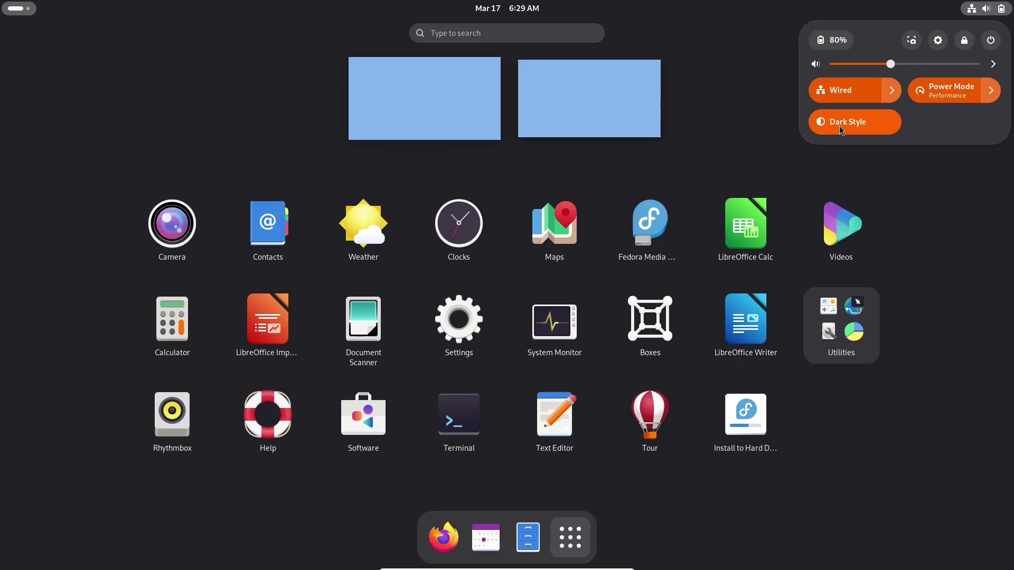
left_click(867, 127)
left_click(555, 322)
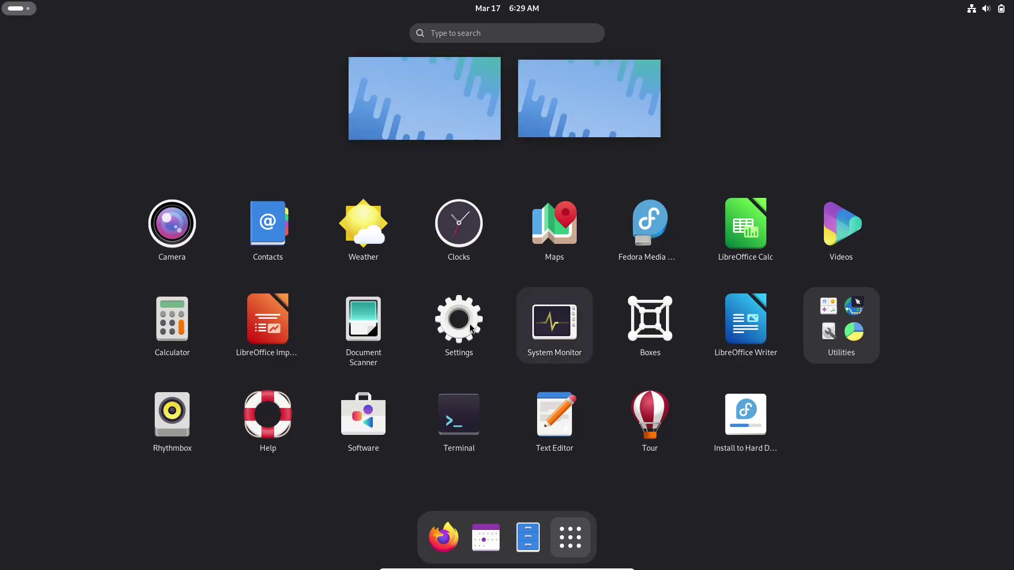
Launch Settings, glance at the calendar panel, and show the Network page.
left_click(468, 323)
left_click(492, 9)
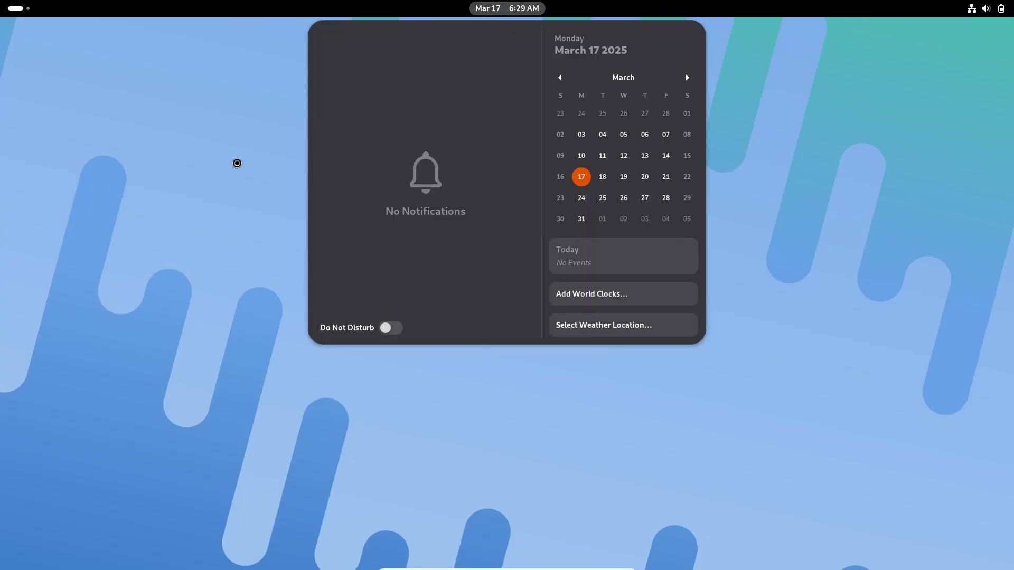
left_click(236, 163)
left_click(966, 12)
left_click(88, 60)
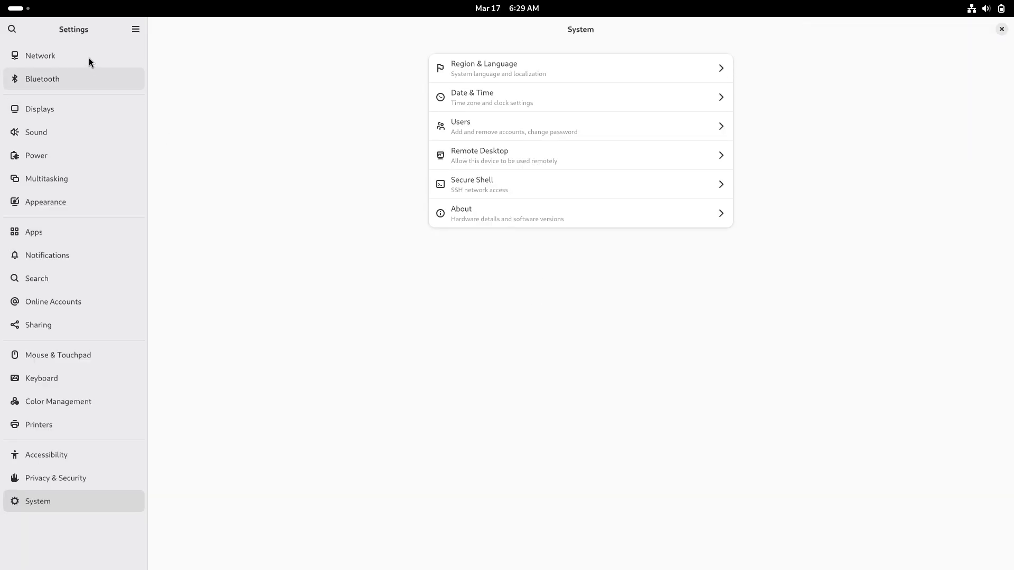
left_click(88, 57)
Browse the Bluetooth and Displays pages, including the display's Night Light options.
left_click(89, 90)
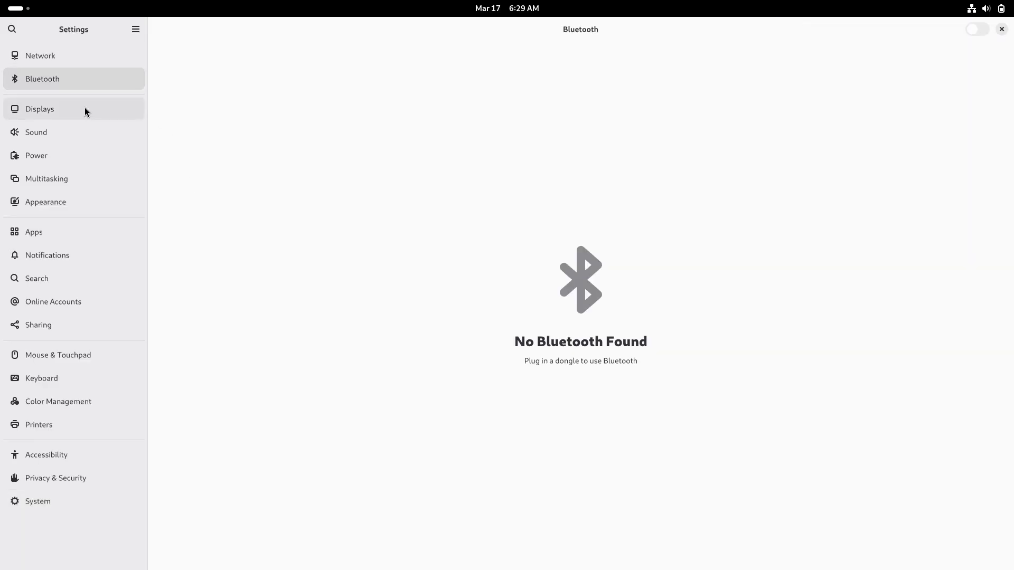
left_click(87, 109)
left_click(712, 203)
left_click(161, 29)
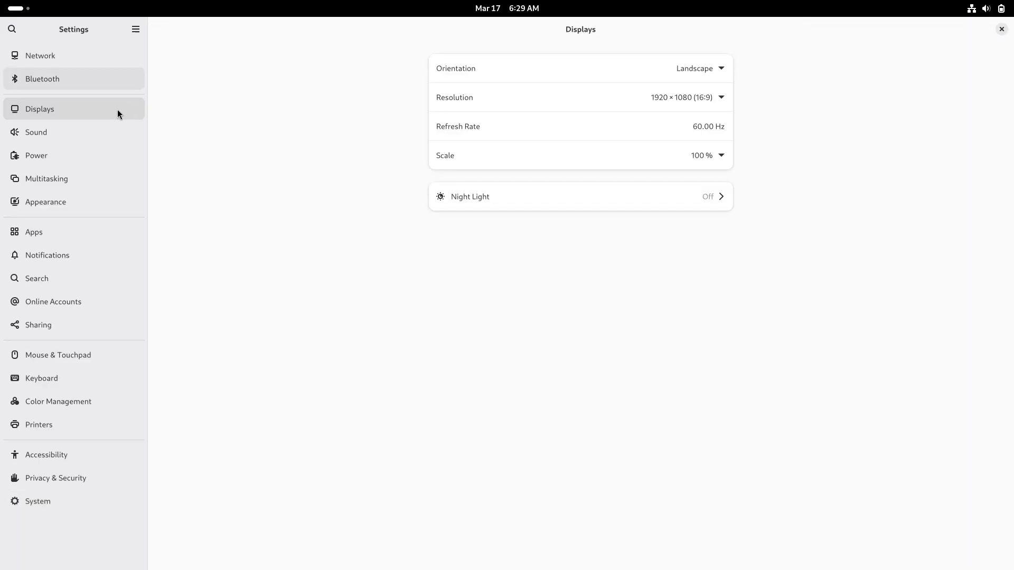
Turn on Show Battery Percentage under Power, then view Appearance, Multitasking and Apps.
left_click(111, 132)
left_click(106, 156)
left_click(712, 281)
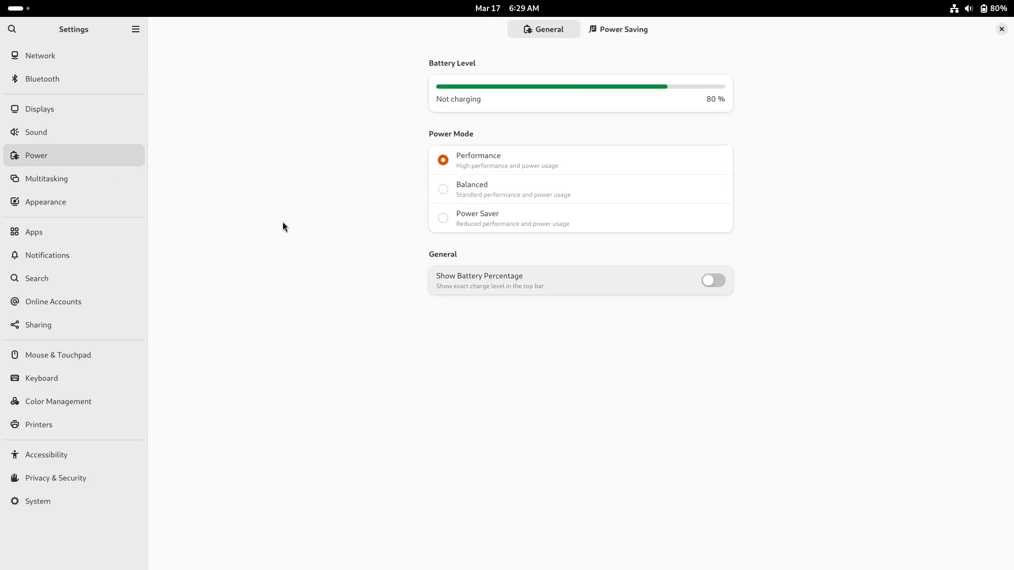
left_click(103, 197)
left_click(100, 179)
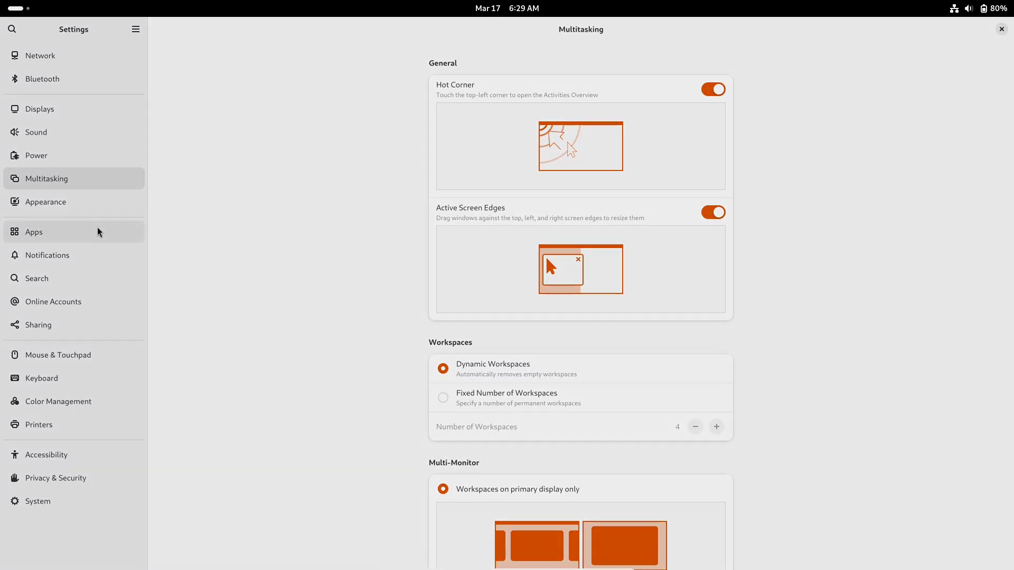
left_click(98, 229)
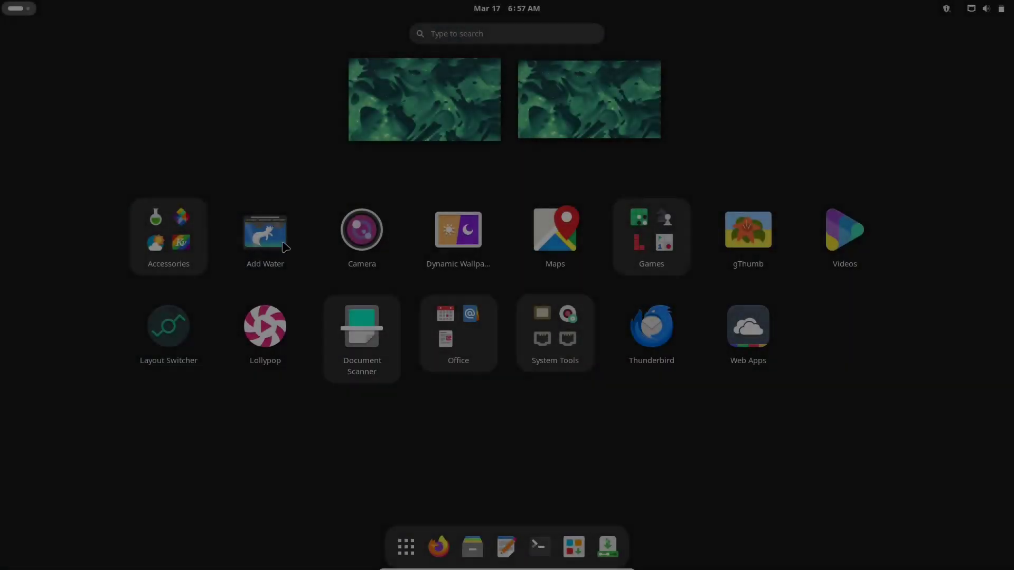
Page through all three pages of the Accessories folder, then briefly open quick settings.
left_click(168, 226)
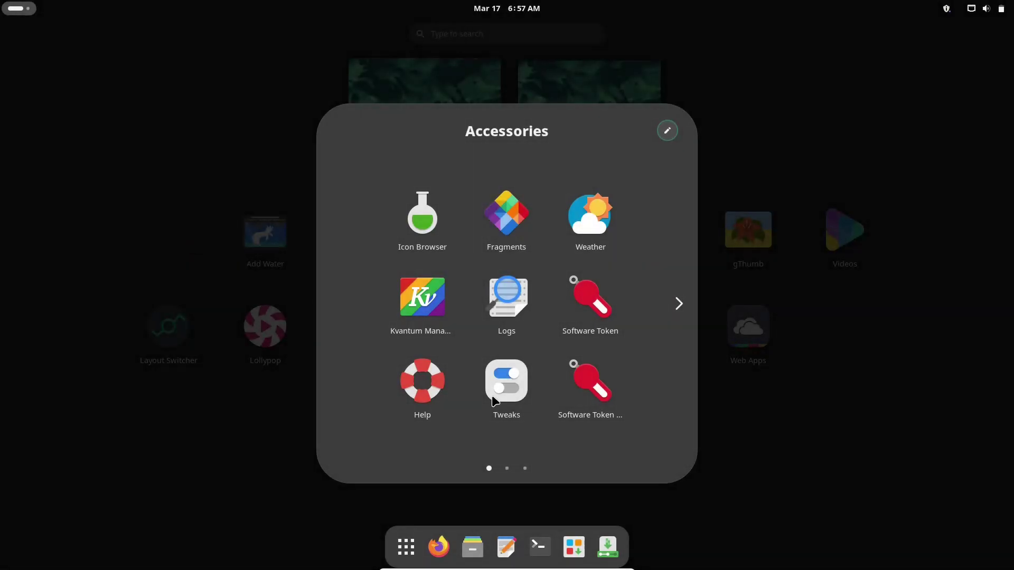
left_click(513, 468)
left_click(524, 469)
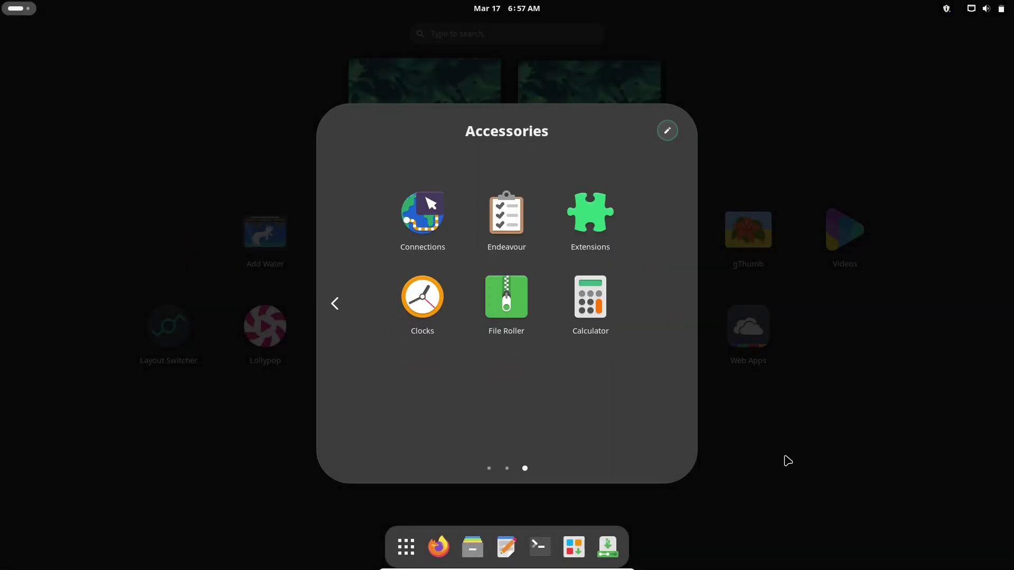
left_click(751, 434)
left_click(967, 16)
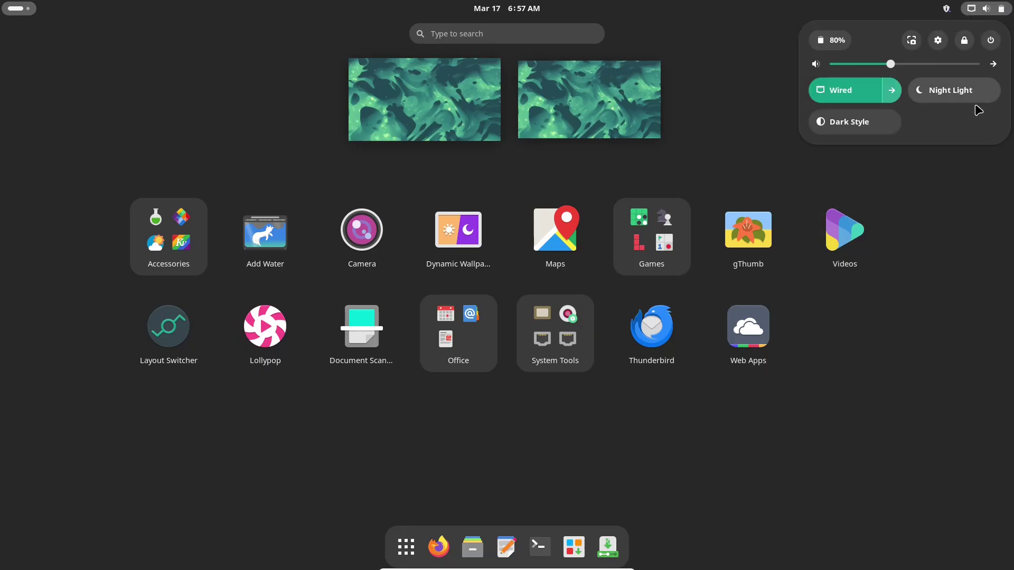
left_click(620, 337)
Page through the System Tools folder and launch Manjaro Settings Manager.
left_click(555, 332)
left_click(516, 468)
left_click(498, 468)
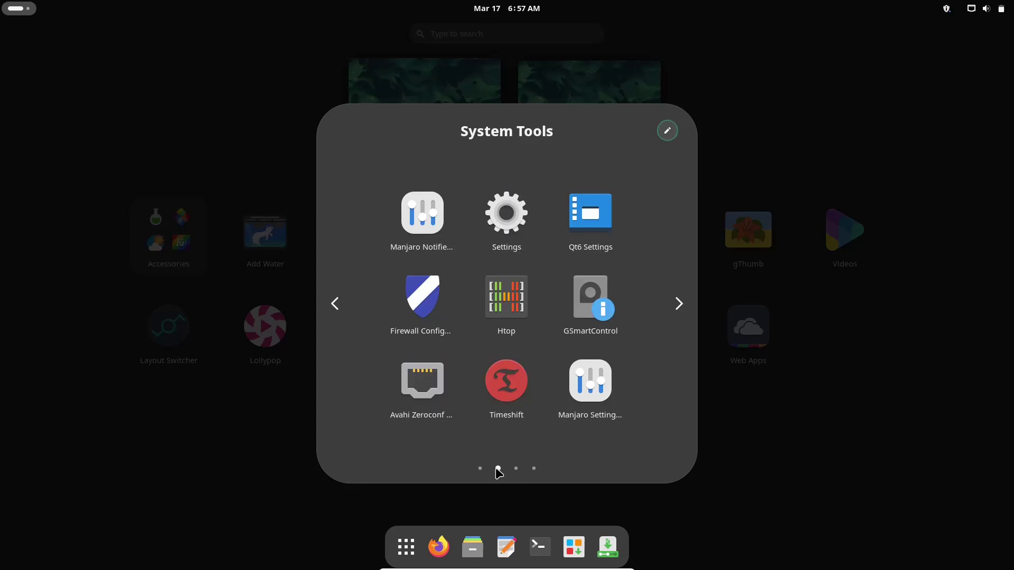
left_click(480, 468)
left_click(498, 468)
key("super")
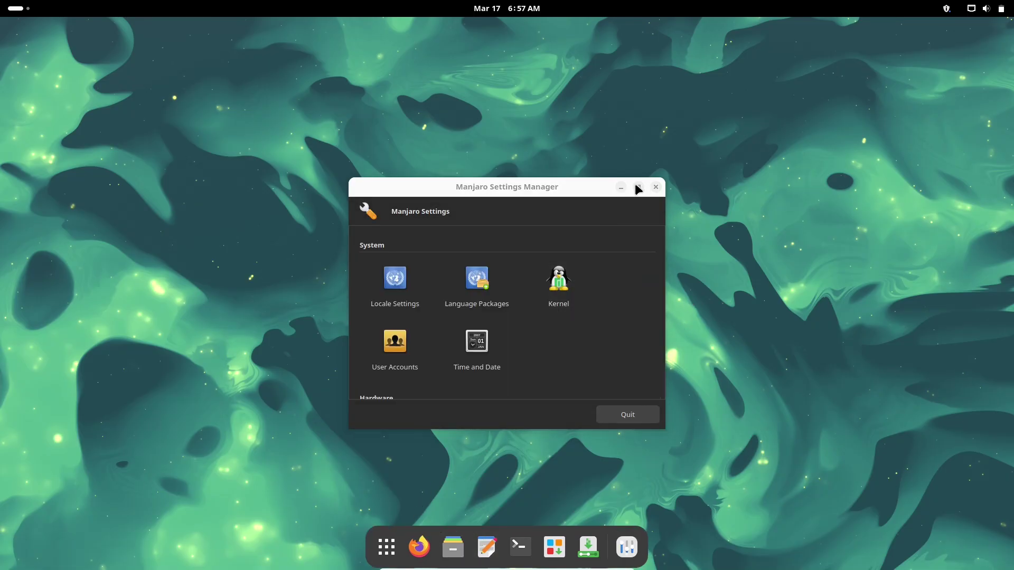
Review the Kernel list and Hardware Configuration drivers, close the manager, then view the text editor's About.
left_click(573, 291)
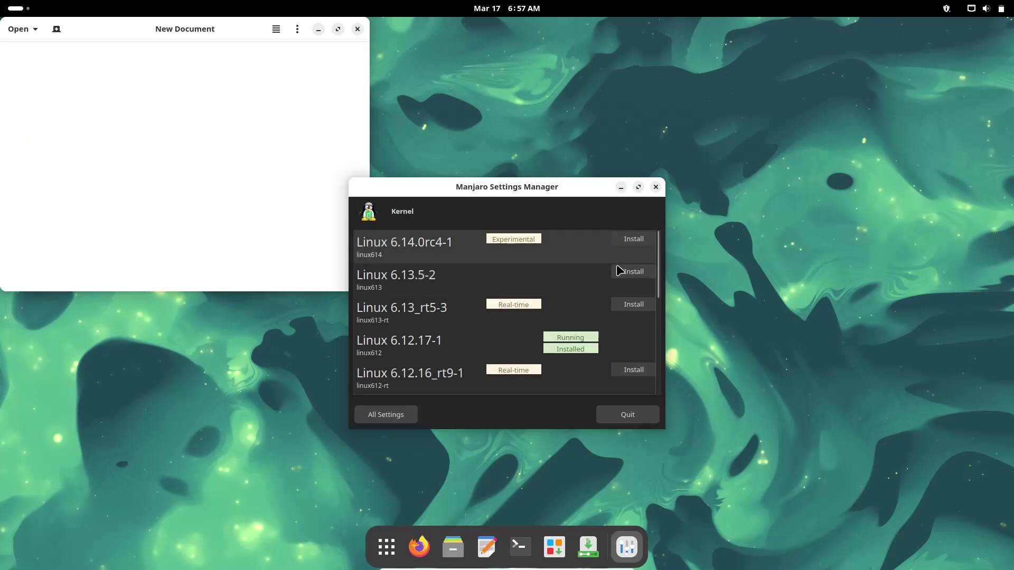
left_click(638, 187)
left_click(59, 554)
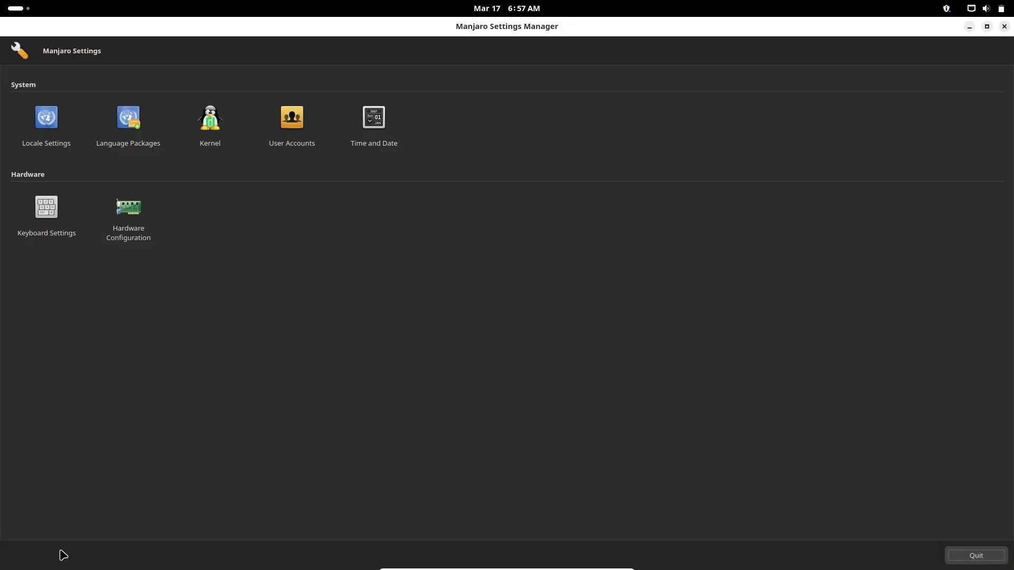
left_click(135, 230)
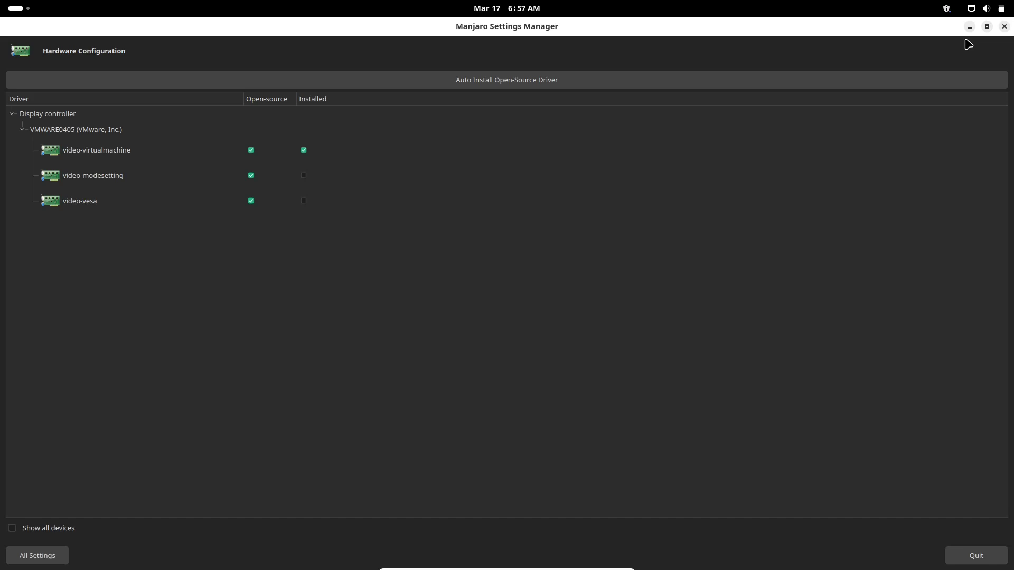
left_click(1003, 27)
left_click(298, 29)
left_click(277, 310)
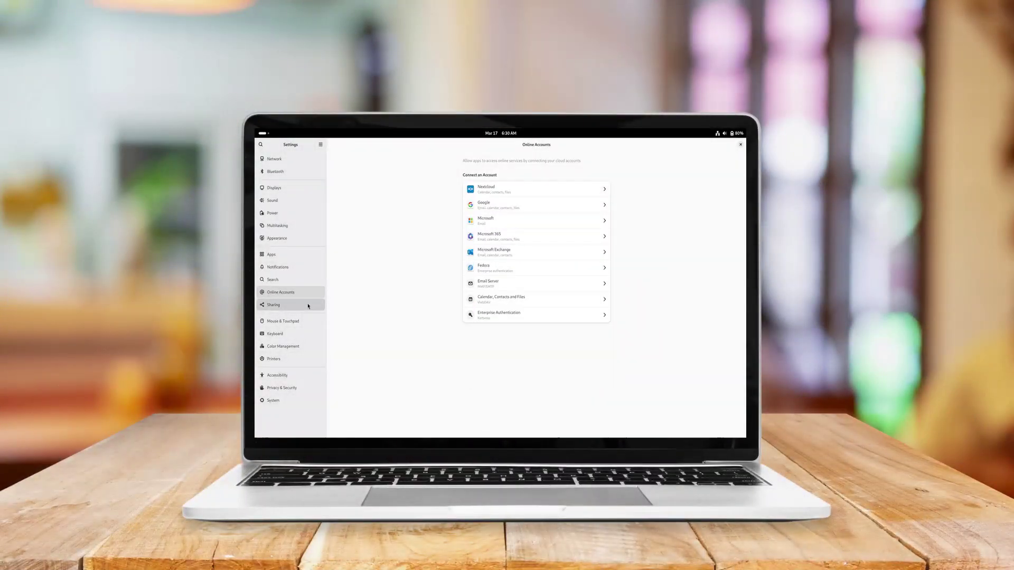
Enable Always Show Accessibility Menu, step through Privacy & Security and System, then close Settings.
left_click(307, 321)
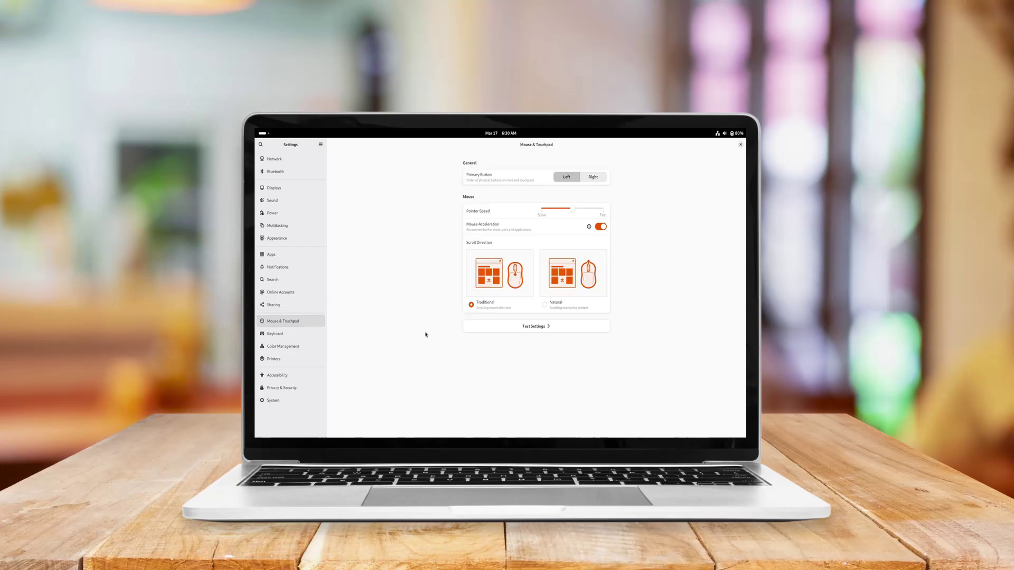
key("Down")
key("Down")
key("Down")
key("Down")
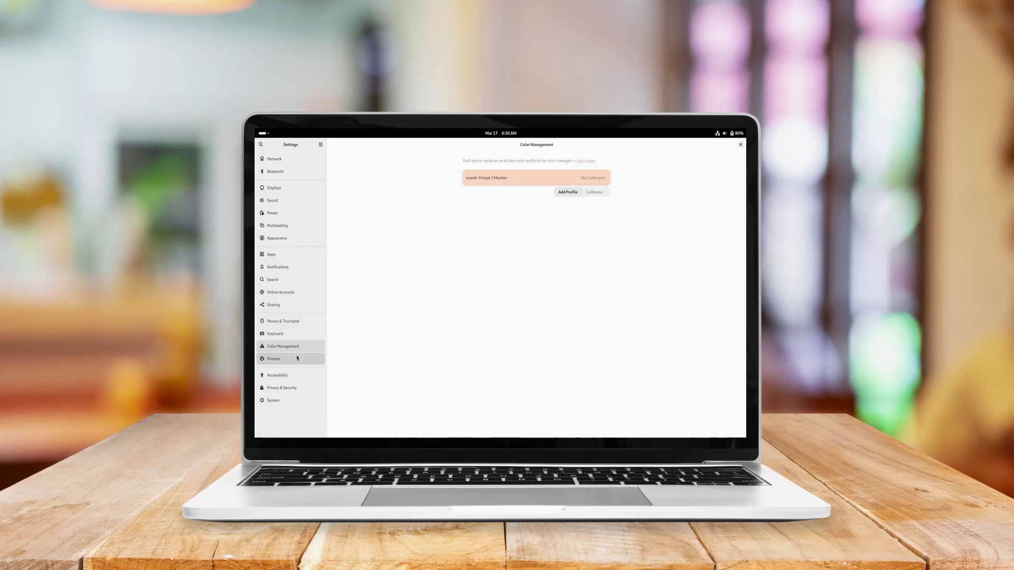
left_click(600, 168)
key("Down")
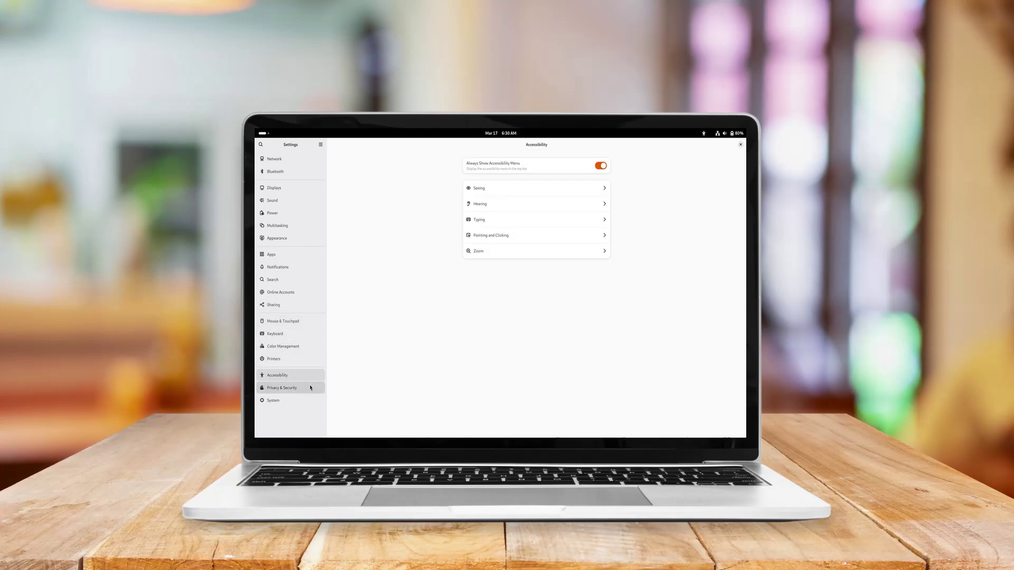
key("Down")
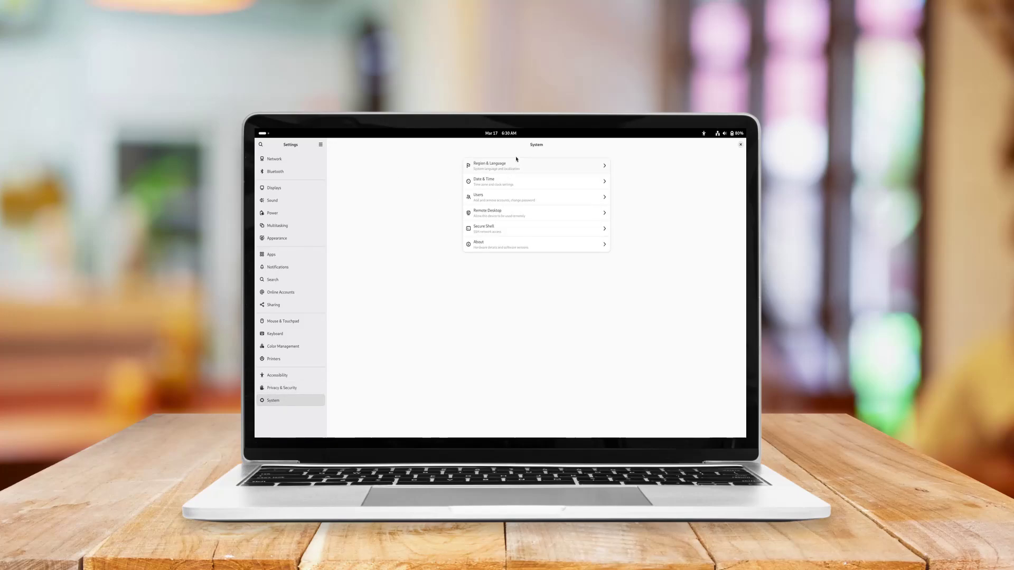
left_click(740, 144)
Reopen the Settings app from the Activities app grid.
right_click(426, 230)
key("Escape")
key("super+s")
key("super")
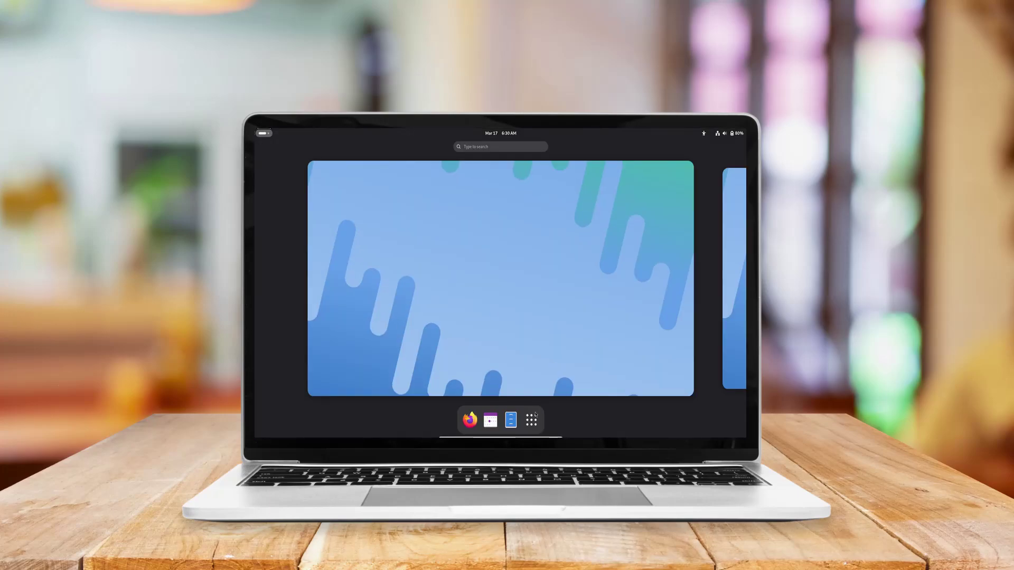
key("super")
key("super")
key("super")
left_click(477, 306)
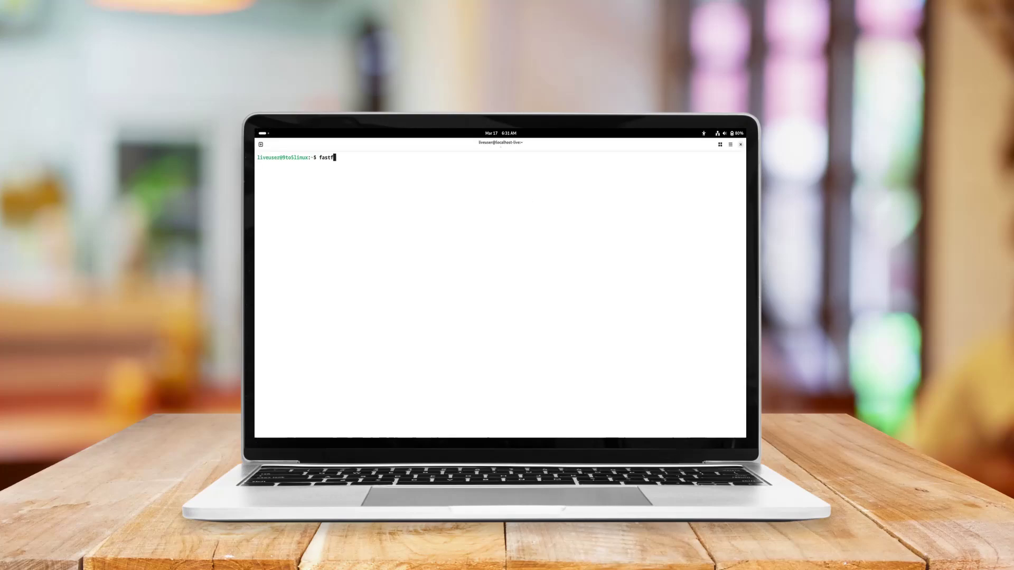
Run fastfetch, inxi -sv and a cat command on a file under /etc in the terminal.
type("etch")
key("Return")
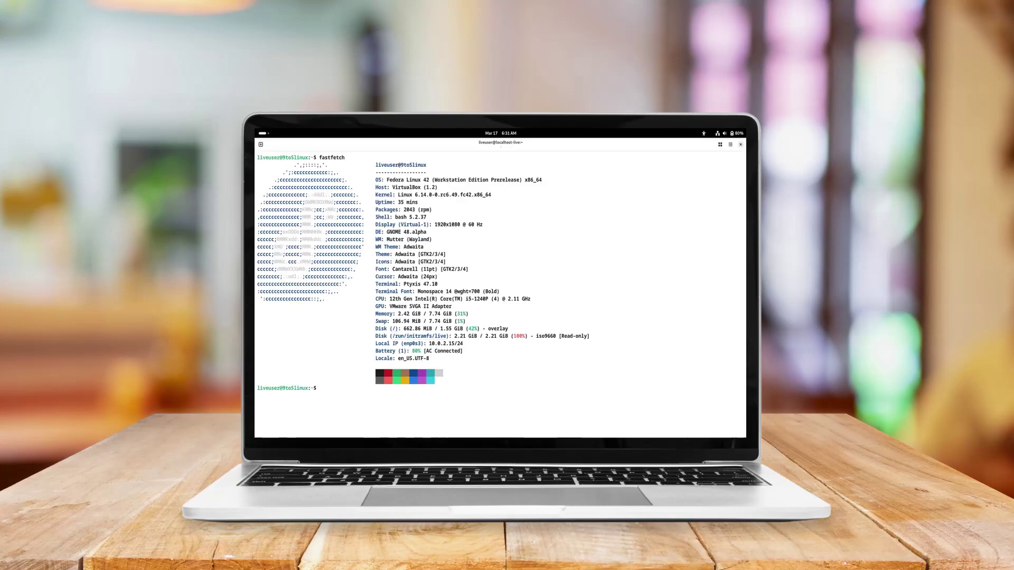
type("inxi -sv")
key("Return")
type("ca")
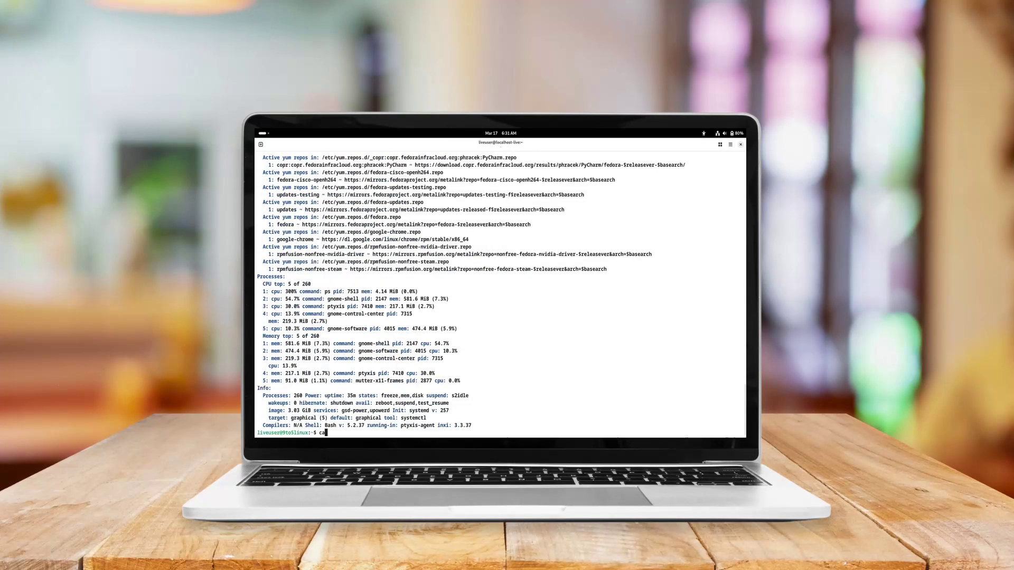
type("t /etc")
key("Return")
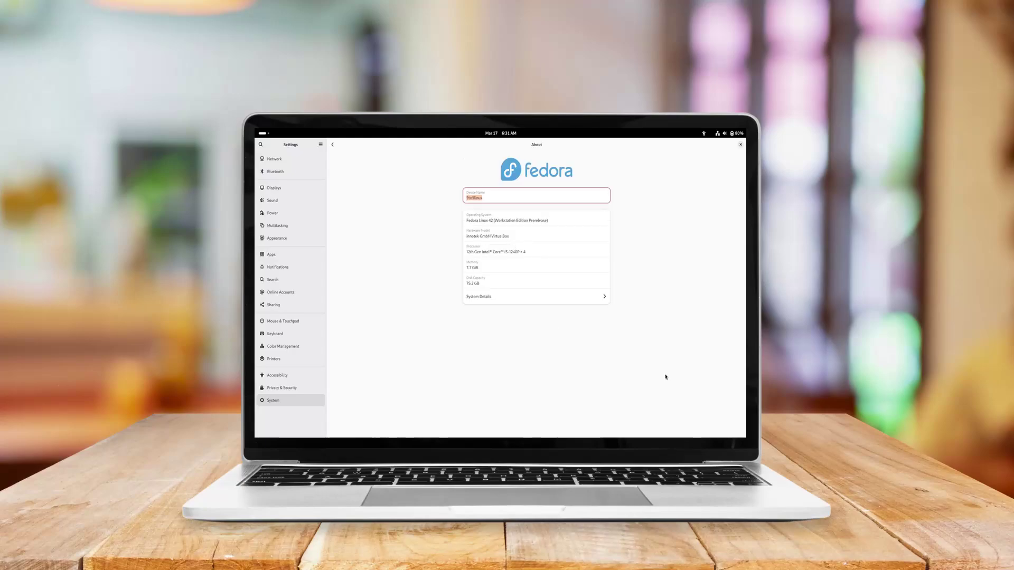
Open the About page and run fastfetch on Manjaro.
left_click(563, 296)
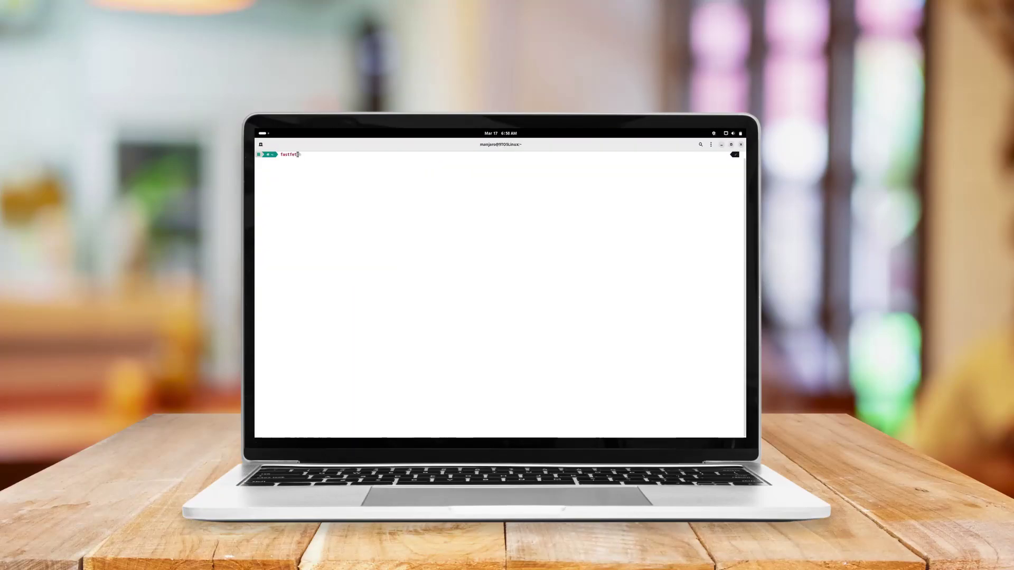
type("ch")
key("Return")
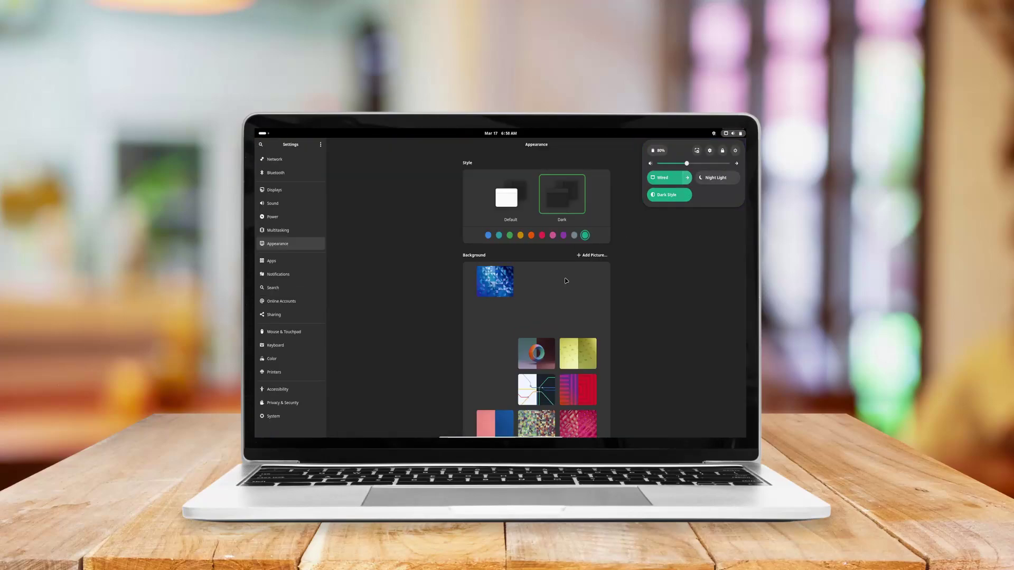
Restore the Settings window to a smaller size and switch to the light Default style.
left_click(566, 280)
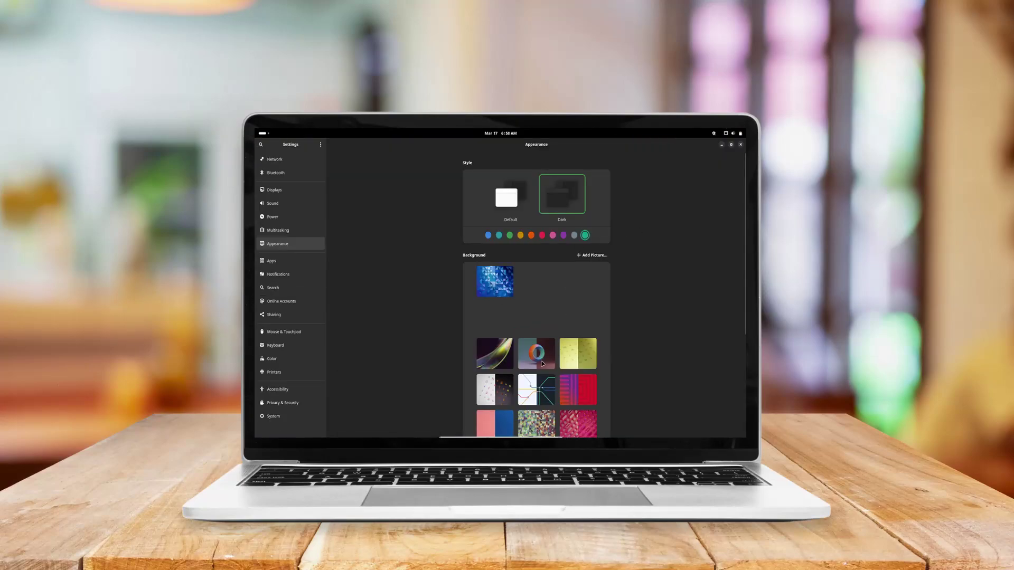
left_click(731, 145)
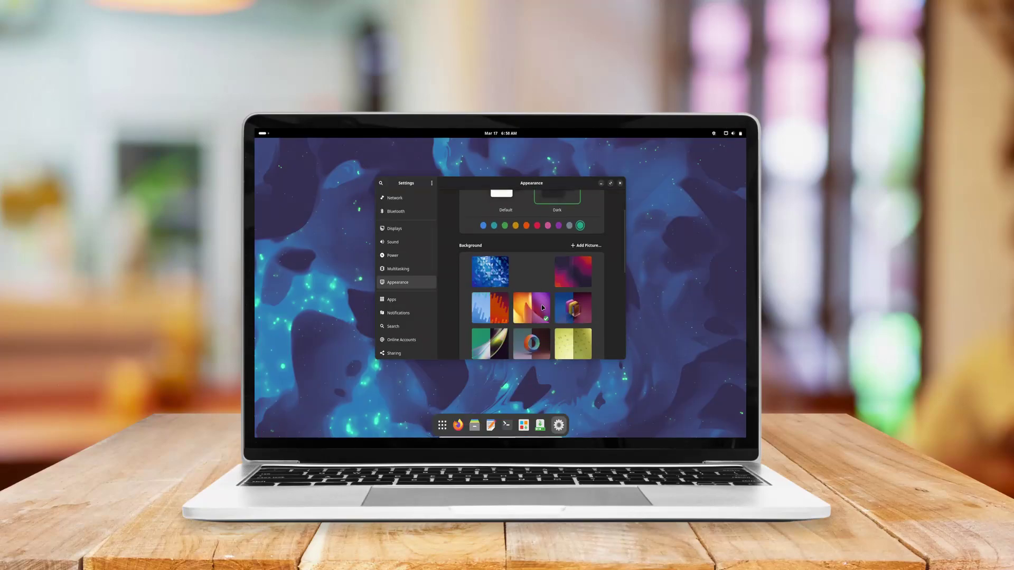
left_click(502, 196)
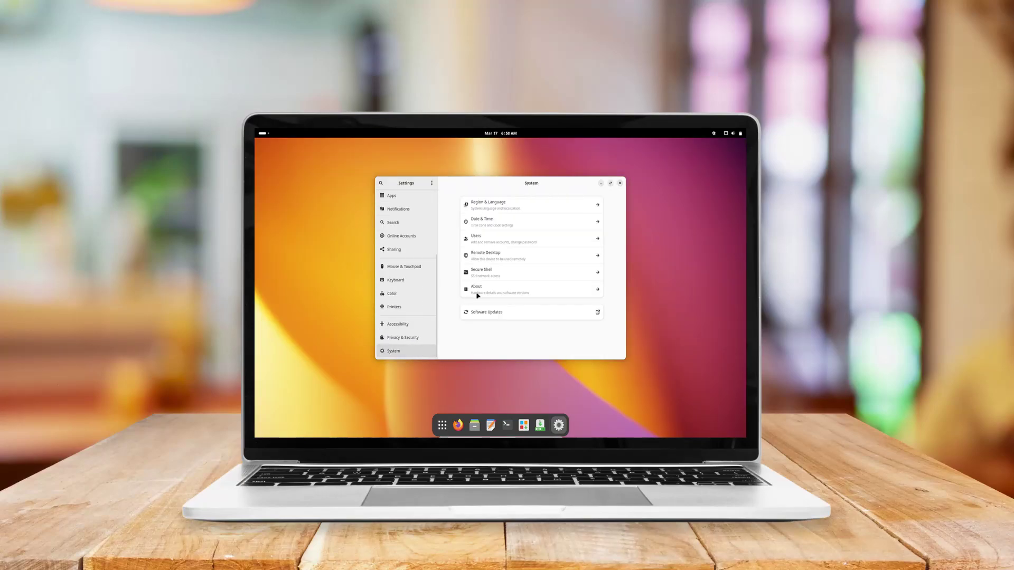